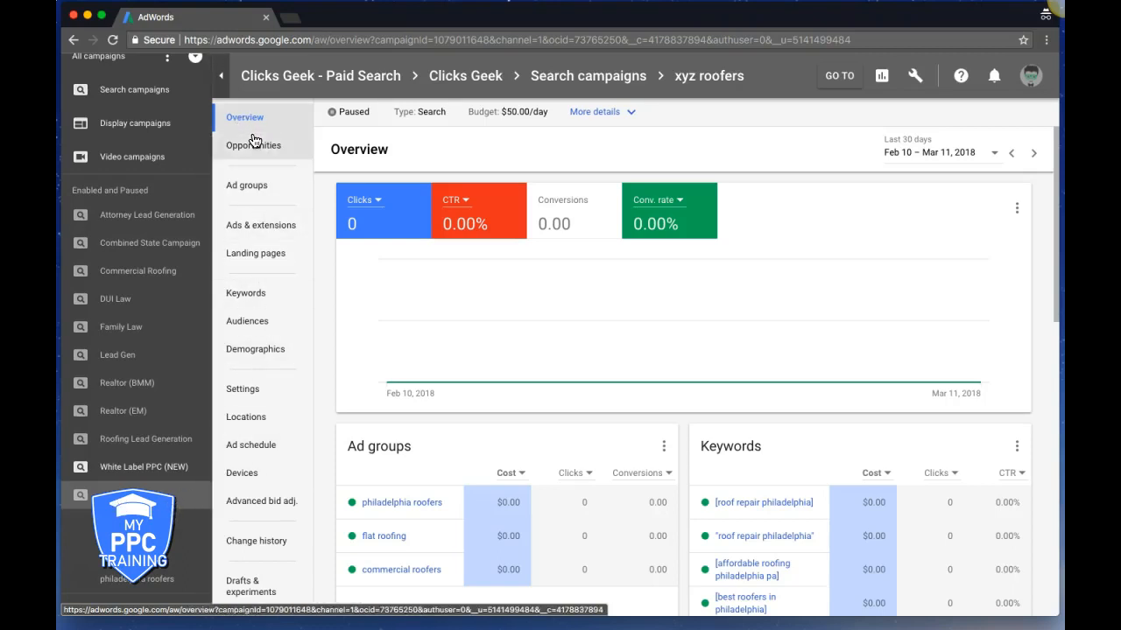
From the xyz roofers campaign's Ads & extensions, start creating a new sitelink extension
{"action": "left_click", "coordinate": [255, 227]}
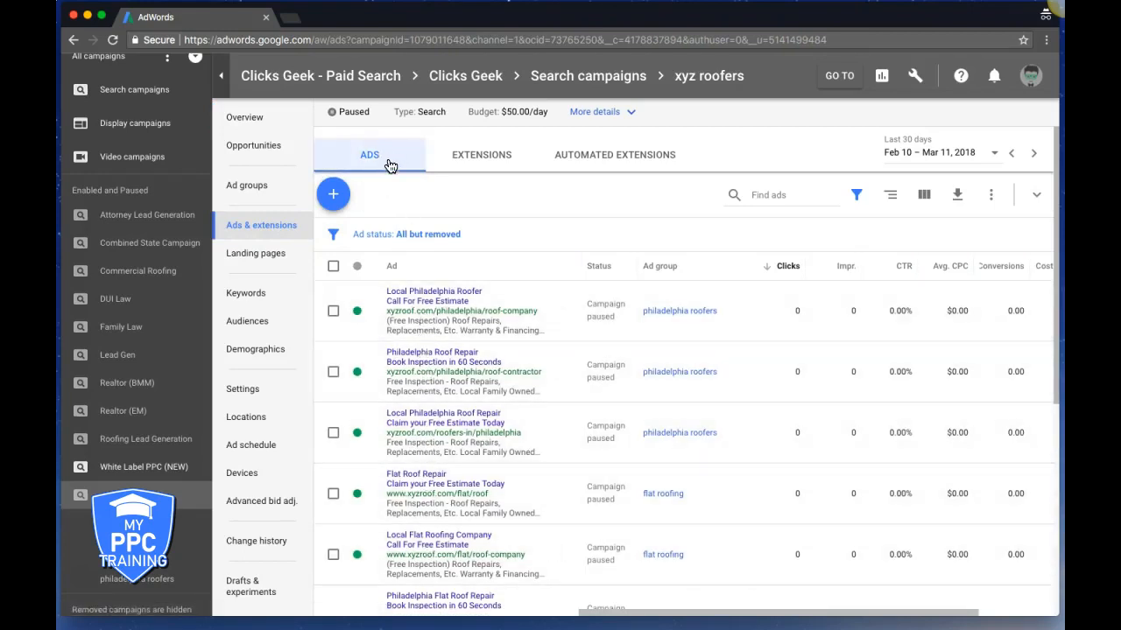
{"action": "left_click", "coordinate": [478, 166]}
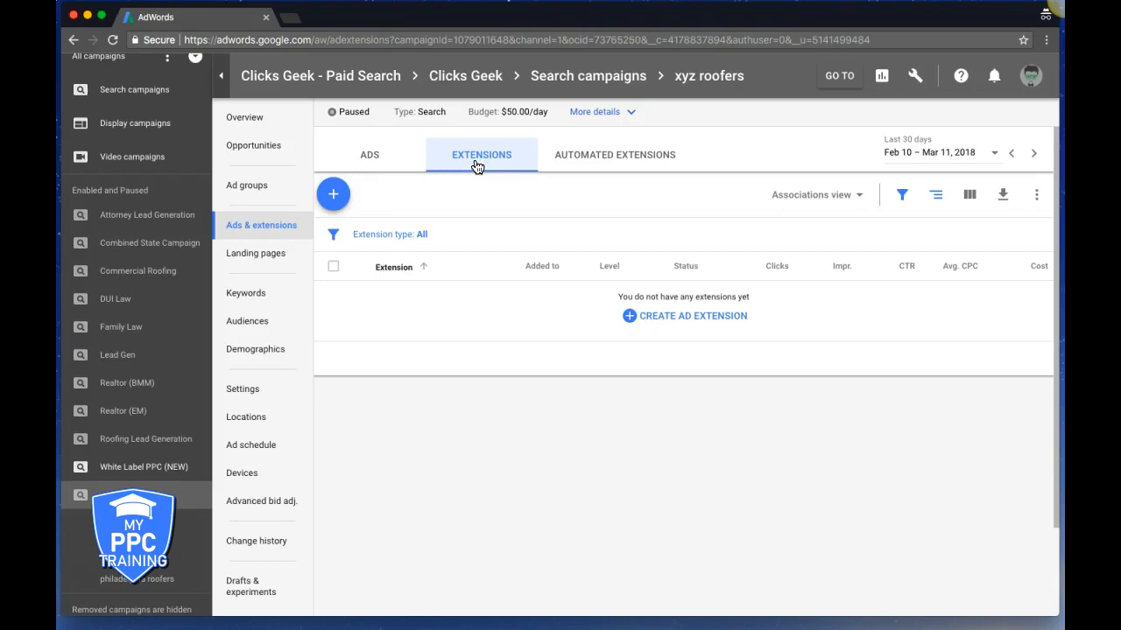
{"action": "left_click", "coordinate": [667, 318]}
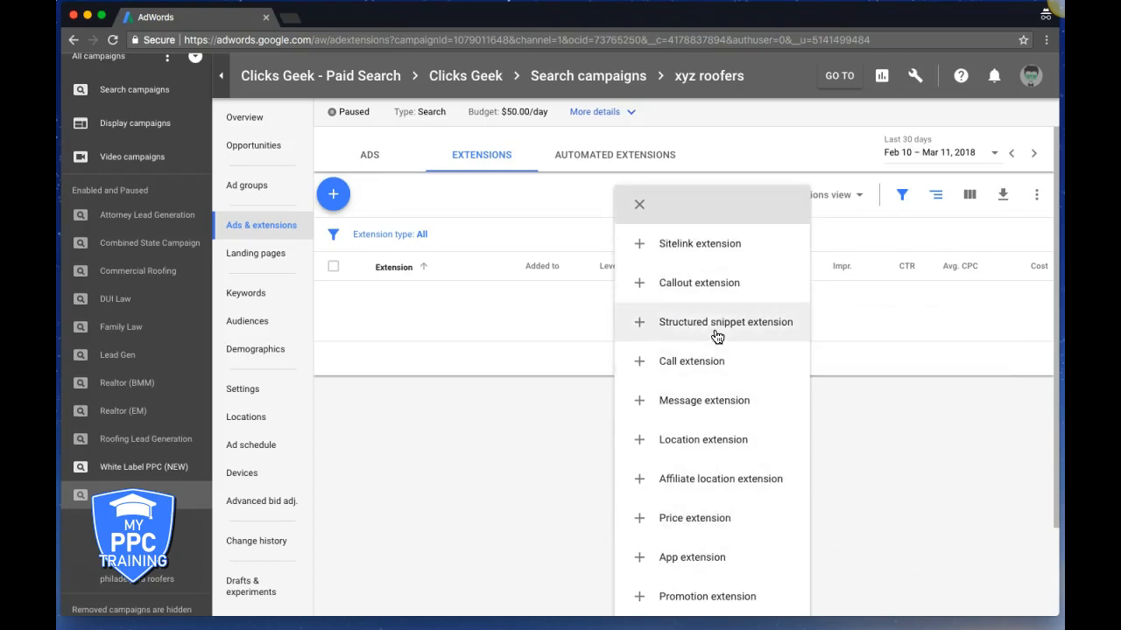
{"action": "left_click", "coordinate": [688, 253]}
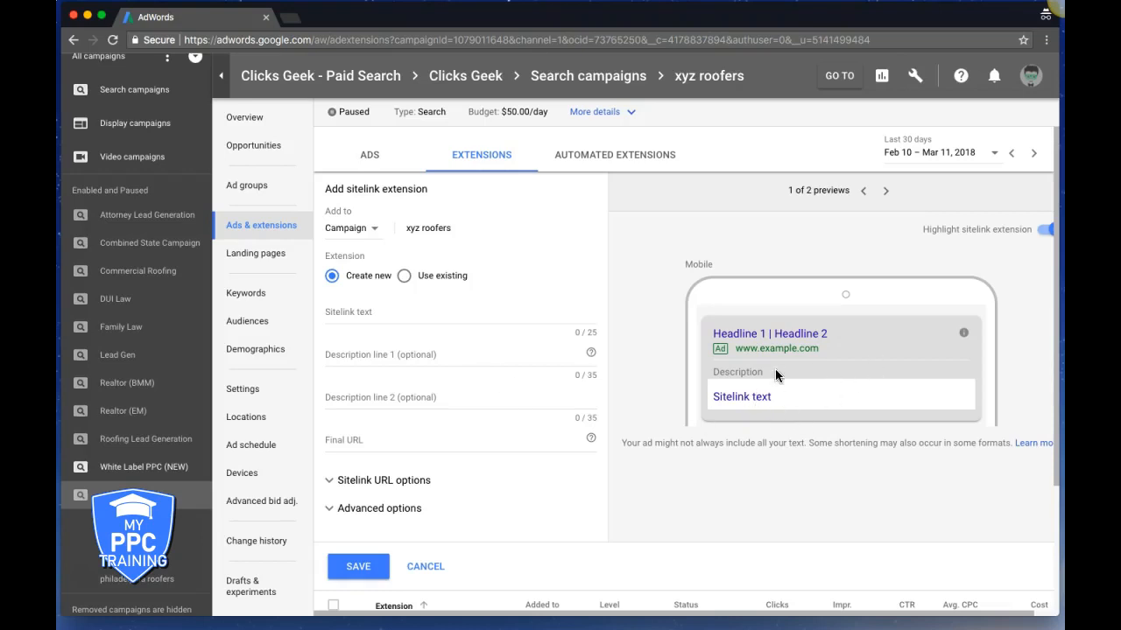
Enter sitelink text 'request a quote' with descriptions 'call today' and 'standing by'
{"action": "left_click", "coordinate": [366, 311]}
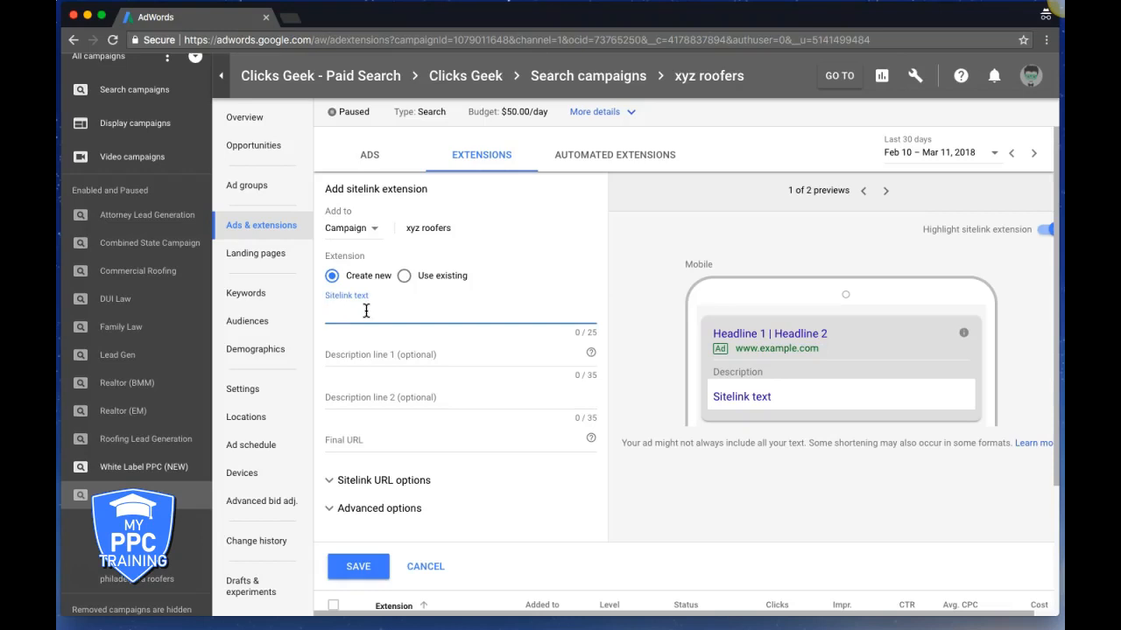
{"action": "type", "text": "request a quote"}
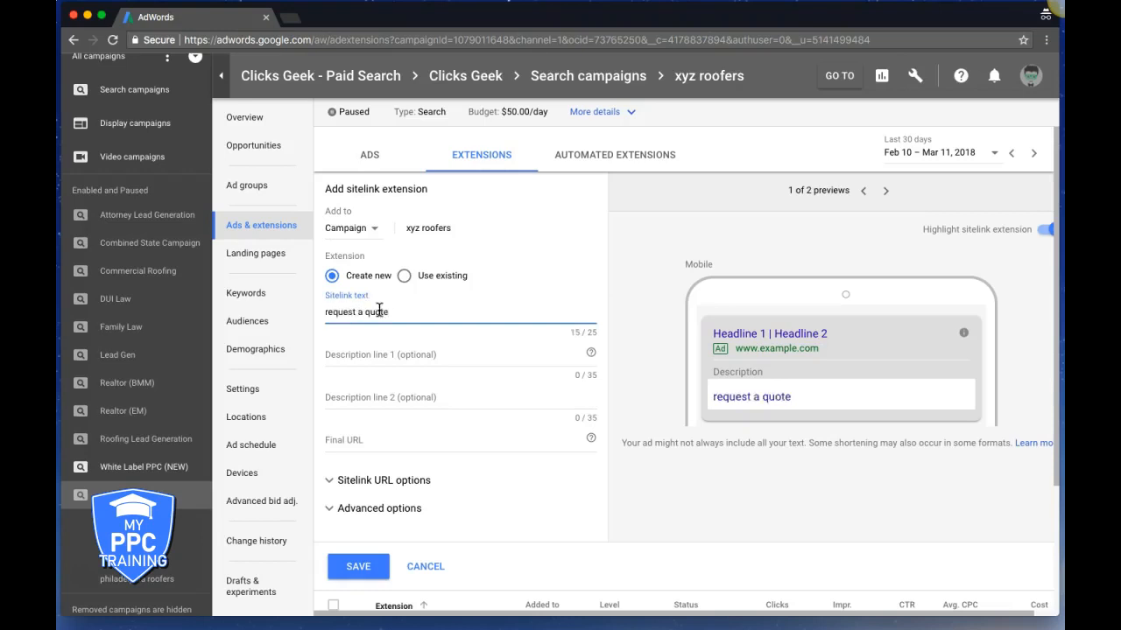
{"action": "left_click", "coordinate": [350, 357]}
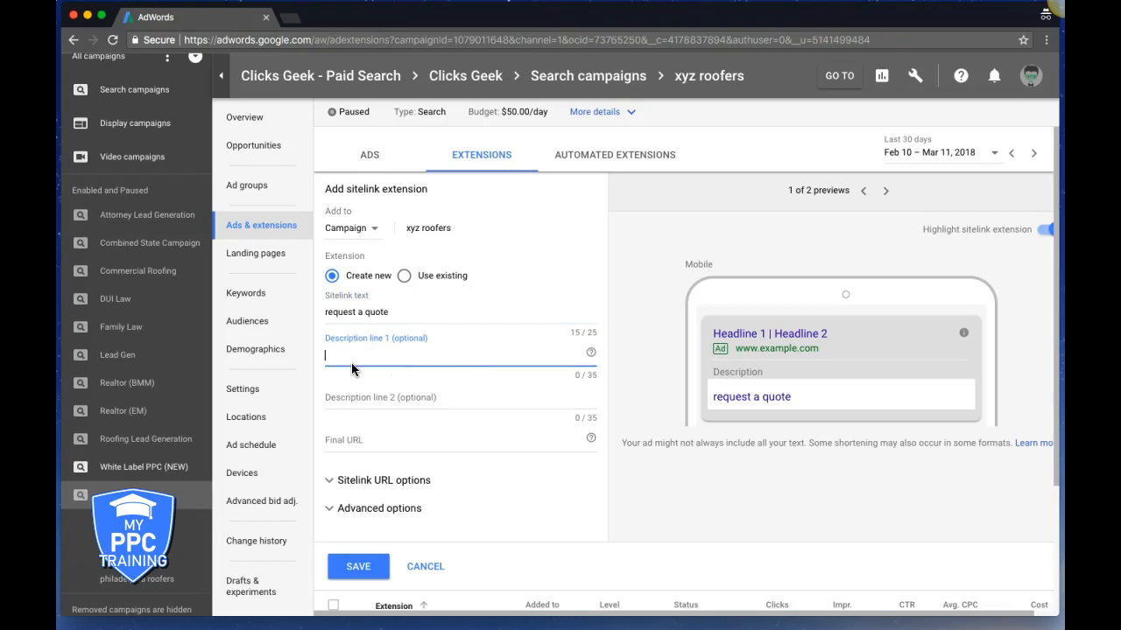
{"action": "type", "text": "call today"}
{"action": "left_click", "coordinate": [390, 402]}
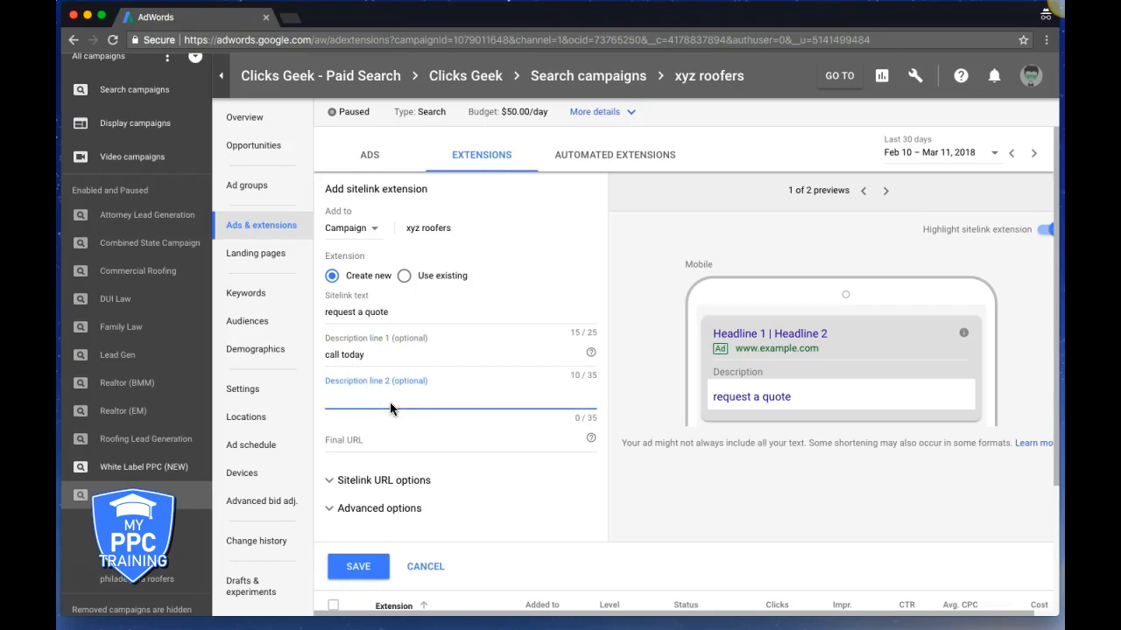
{"action": "type", "text": "standing by"}
Clear both description lines and keep the sitelink added at campaign level
{"action": "double_click", "coordinate": [371, 396]}
{"action": "triple_click", "coordinate": [371, 396]}
{"action": "key", "text": "BackSpace"}
{"action": "triple_click", "coordinate": [358, 354]}
{"action": "key", "text": "BackSpace"}
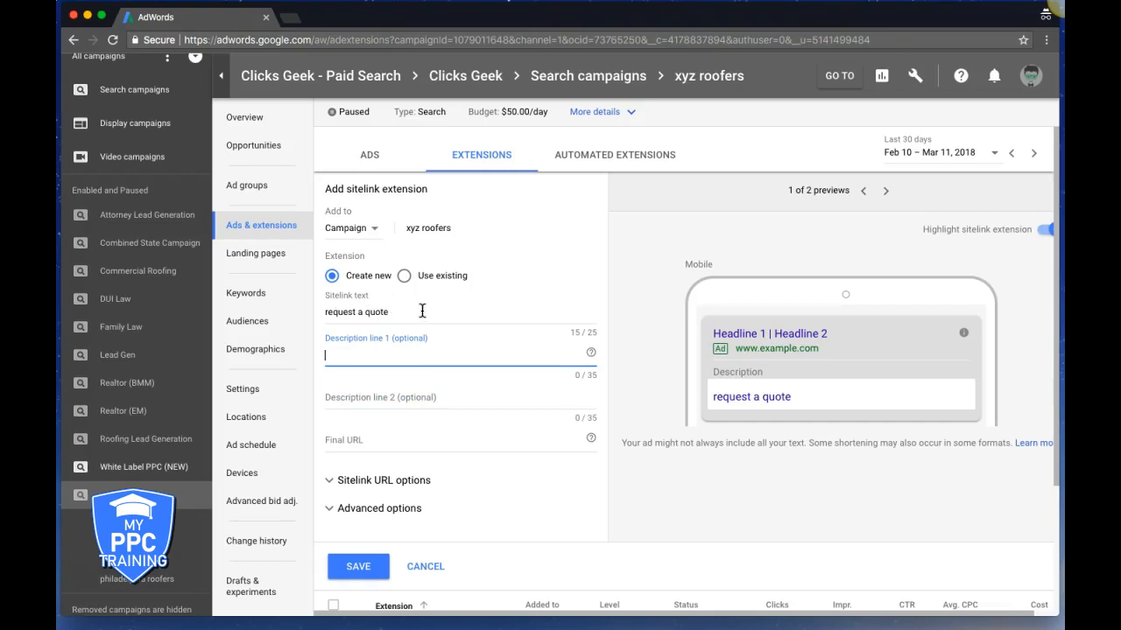
{"action": "left_click", "coordinate": [348, 443]}
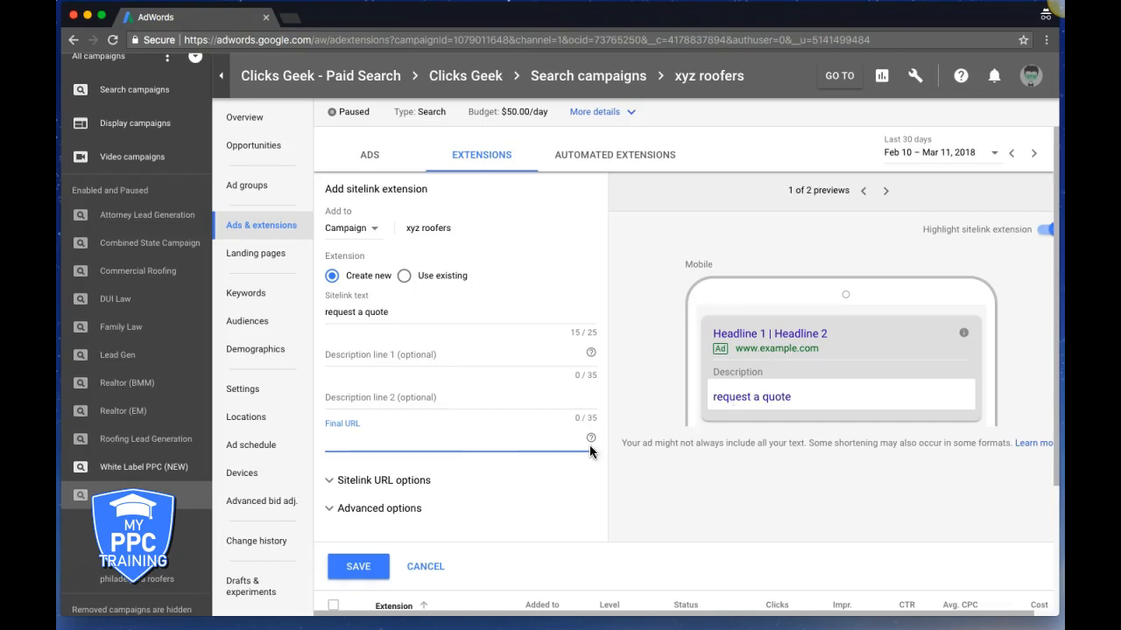
{"action": "left_click", "coordinate": [354, 228]}
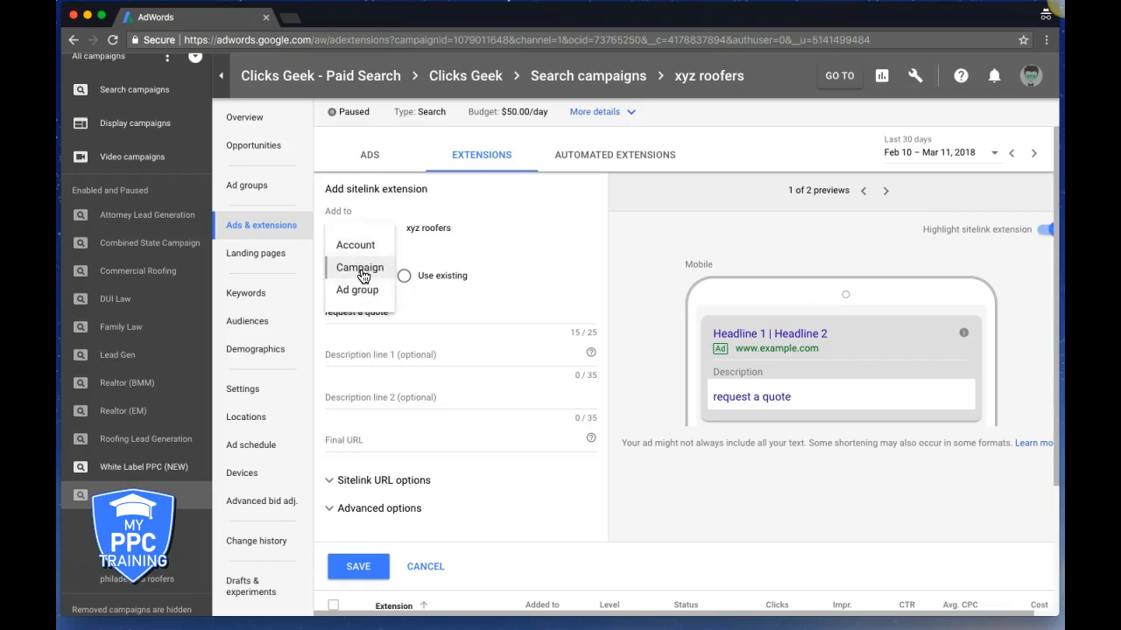
{"action": "left_click", "coordinate": [364, 275]}
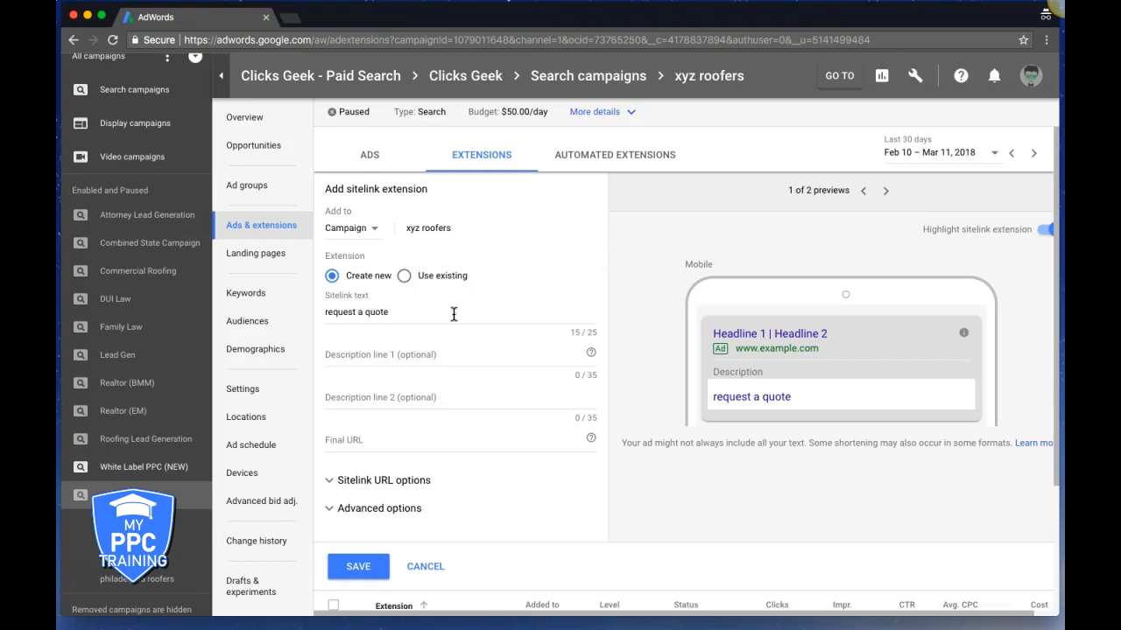
{"action": "left_click", "coordinate": [356, 313]}
Set the final URL to xyzroofers.com and save the 'request a quote' sitelink
{"action": "left_click", "coordinate": [377, 565]}
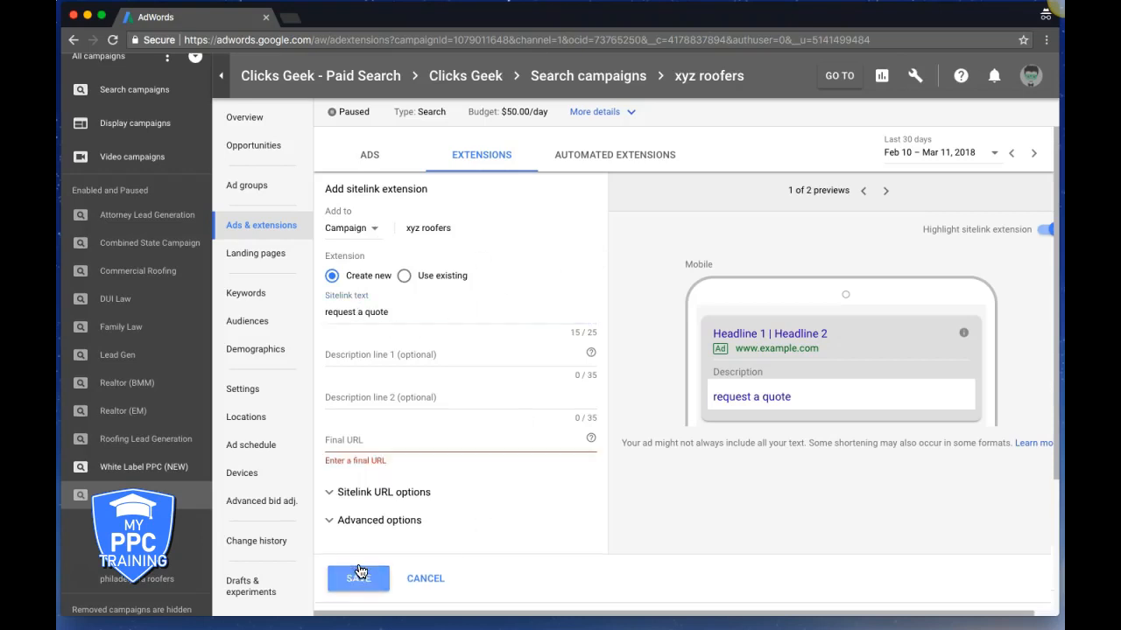
{"action": "left_click", "coordinate": [360, 438]}
{"action": "type", "text": "xyzro"}
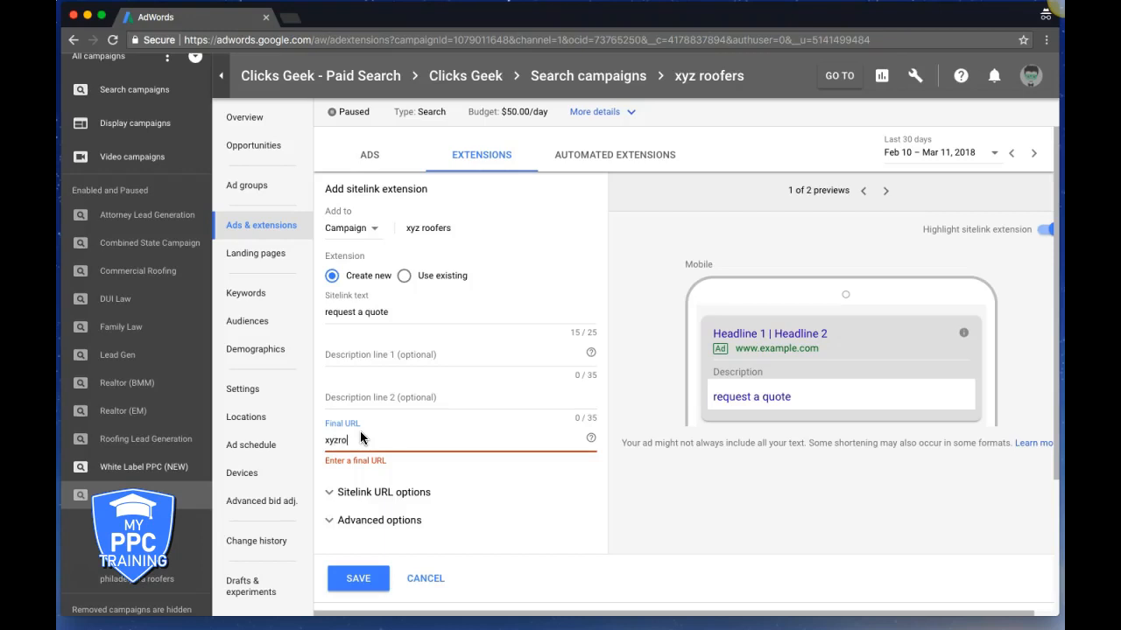
{"action": "type", "text": "ofers.com"}
{"action": "left_click", "coordinate": [351, 583]}
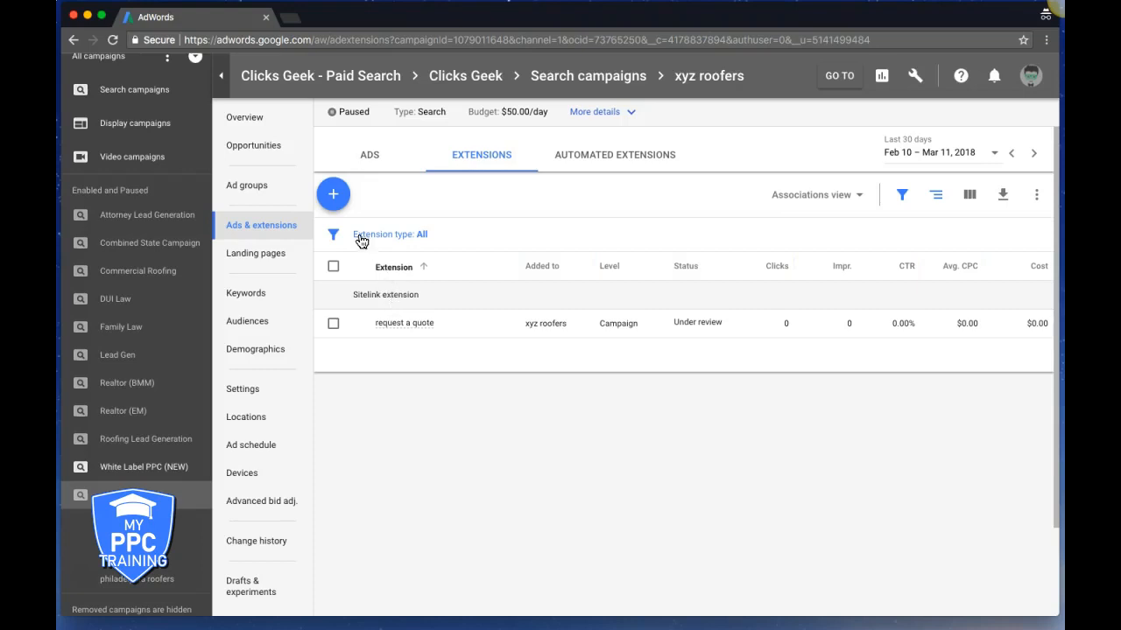
{"action": "left_click", "coordinate": [333, 198]}
Add a 'certified roofers' sitelink, fixing its spelling, with final URL xyzroofers.com, and save it
{"action": "left_click", "coordinate": [409, 255]}
{"action": "left_click", "coordinate": [341, 317]}
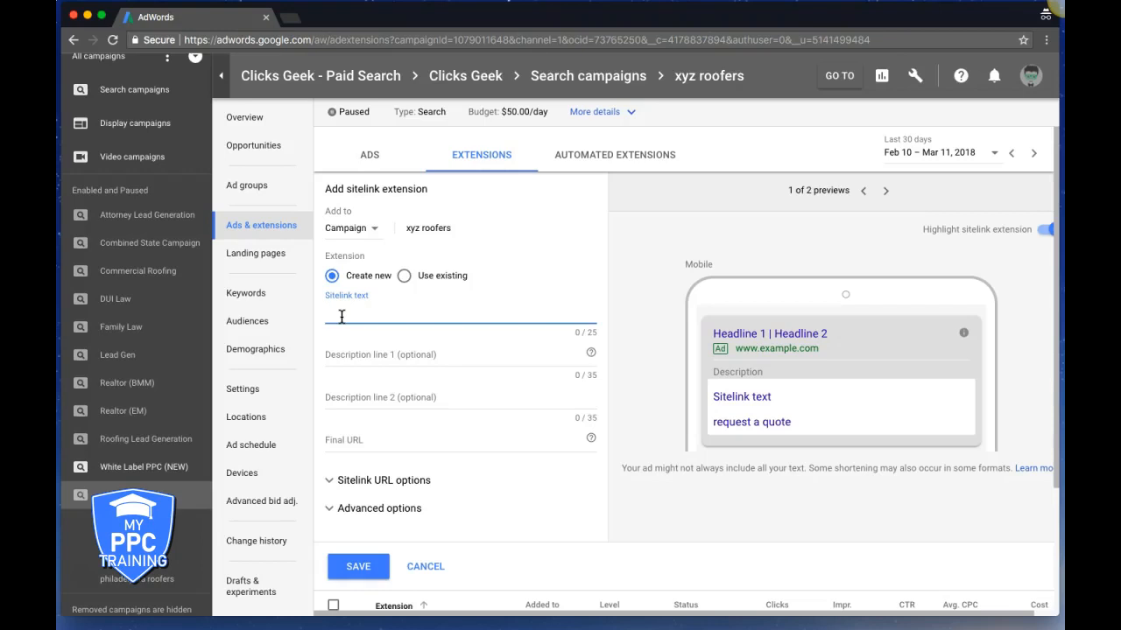
{"action": "type", "text": "crtifeid roofers"}
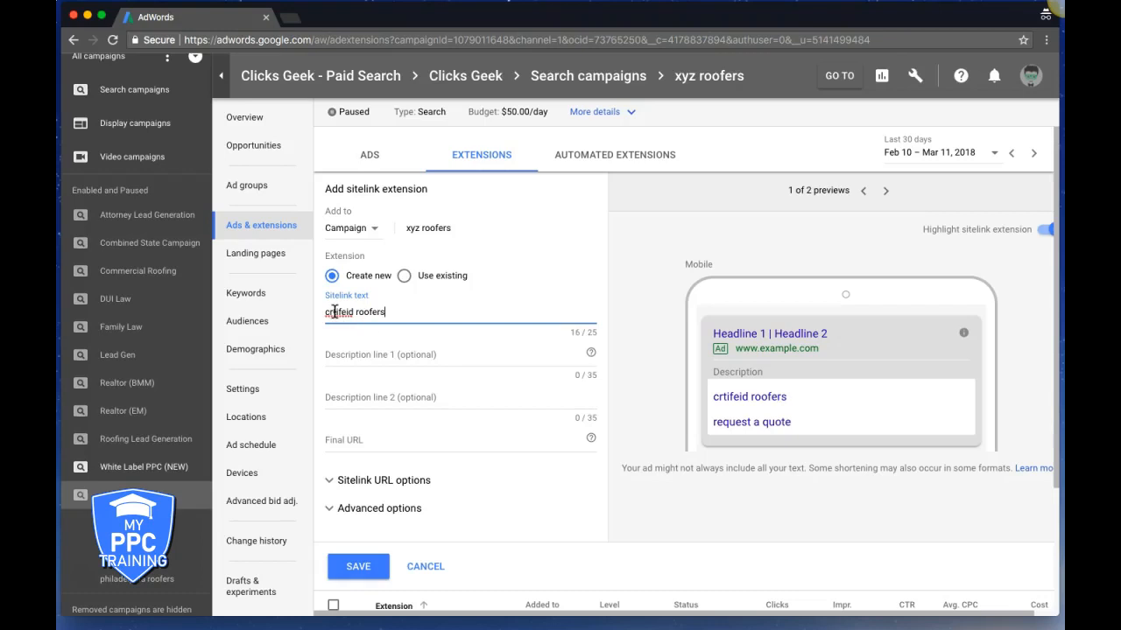
{"action": "left_click", "coordinate": [332, 311]}
{"action": "right_click", "coordinate": [331, 311]}
{"action": "left_click", "coordinate": [354, 317]}
{"action": "left_click", "coordinate": [358, 566]}
{"action": "left_click", "coordinate": [352, 440]}
{"action": "type", "text": "xyz"}
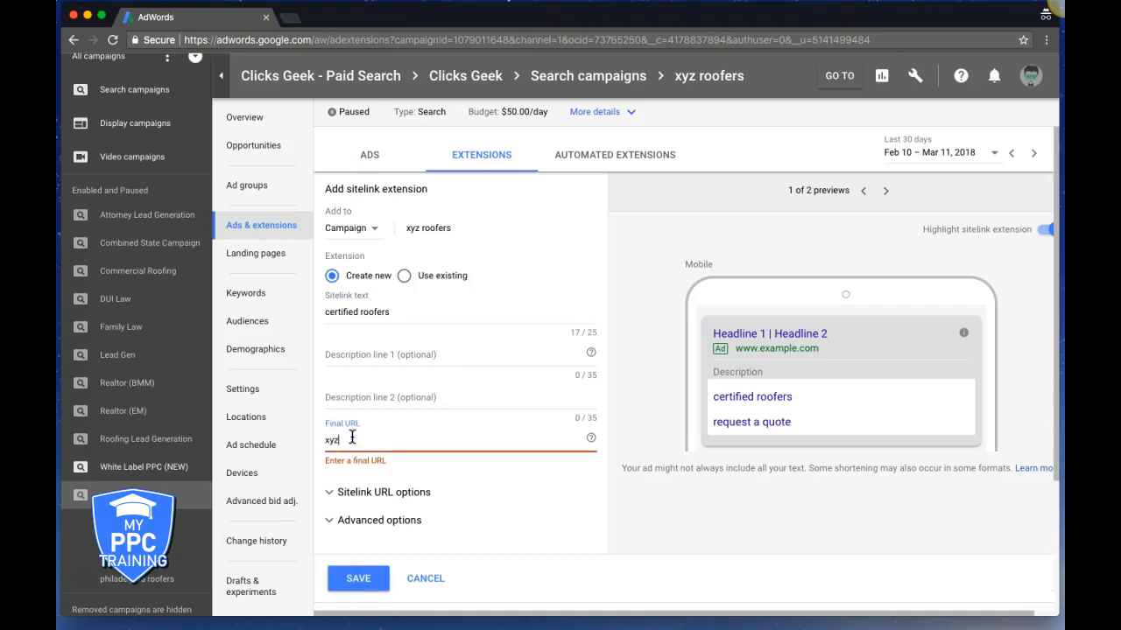
{"action": "type", "text": "roofers.com"}
{"action": "left_click", "coordinate": [359, 578]}
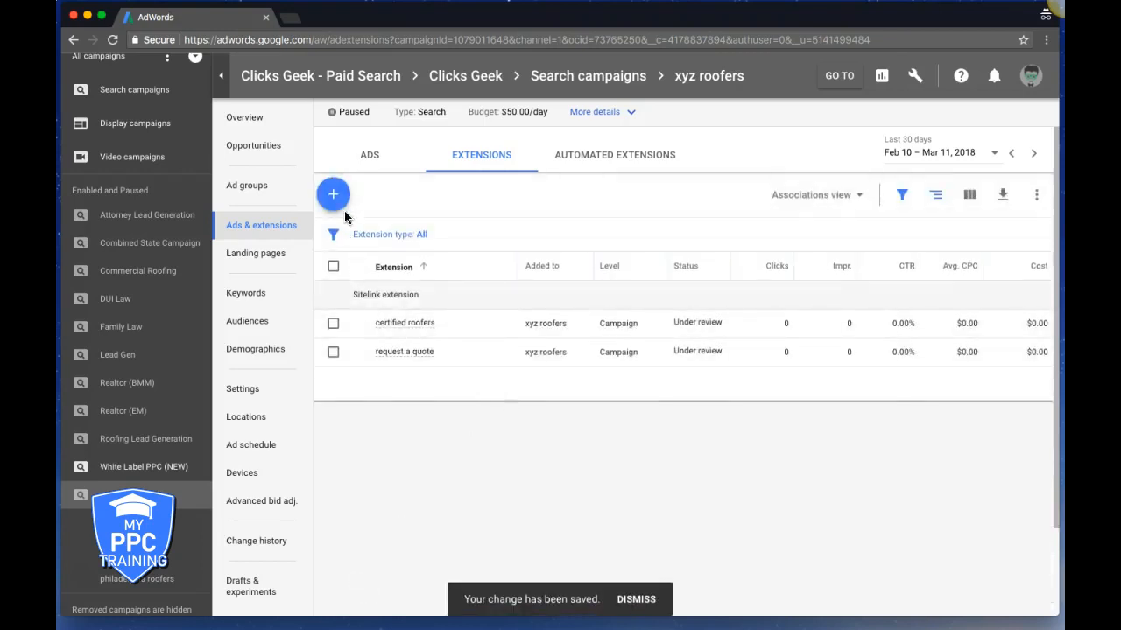
Start a third sitelink and enter the text 'located in Philadelphia', correcting typos and capitalisation
{"action": "left_click", "coordinate": [334, 195]}
{"action": "left_click", "coordinate": [400, 242]}
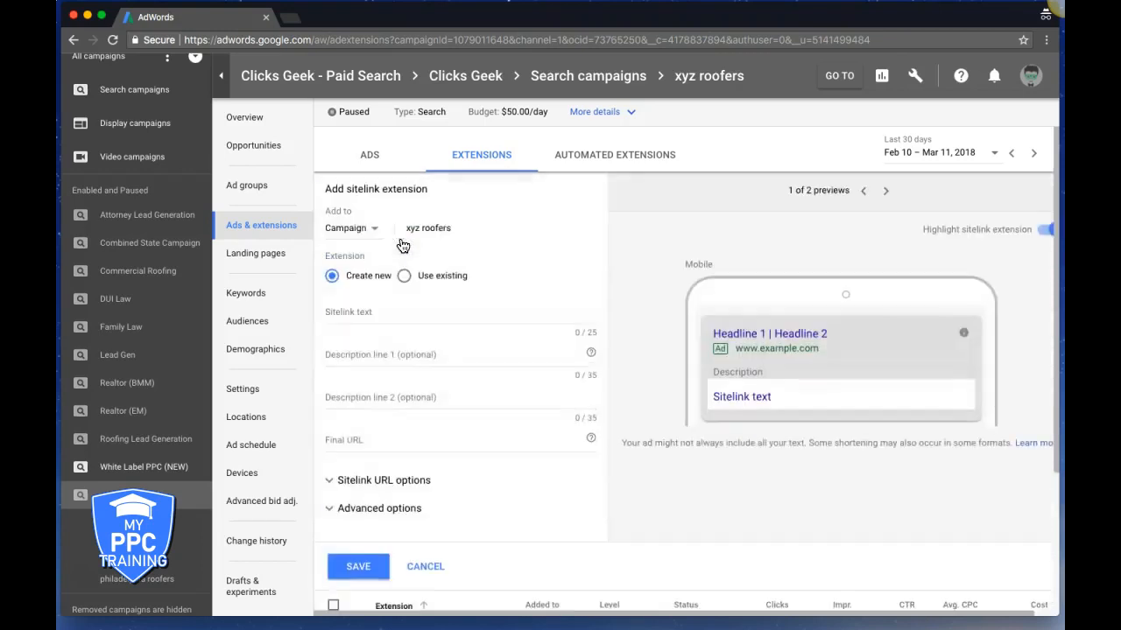
{"action": "left_click", "coordinate": [345, 312]}
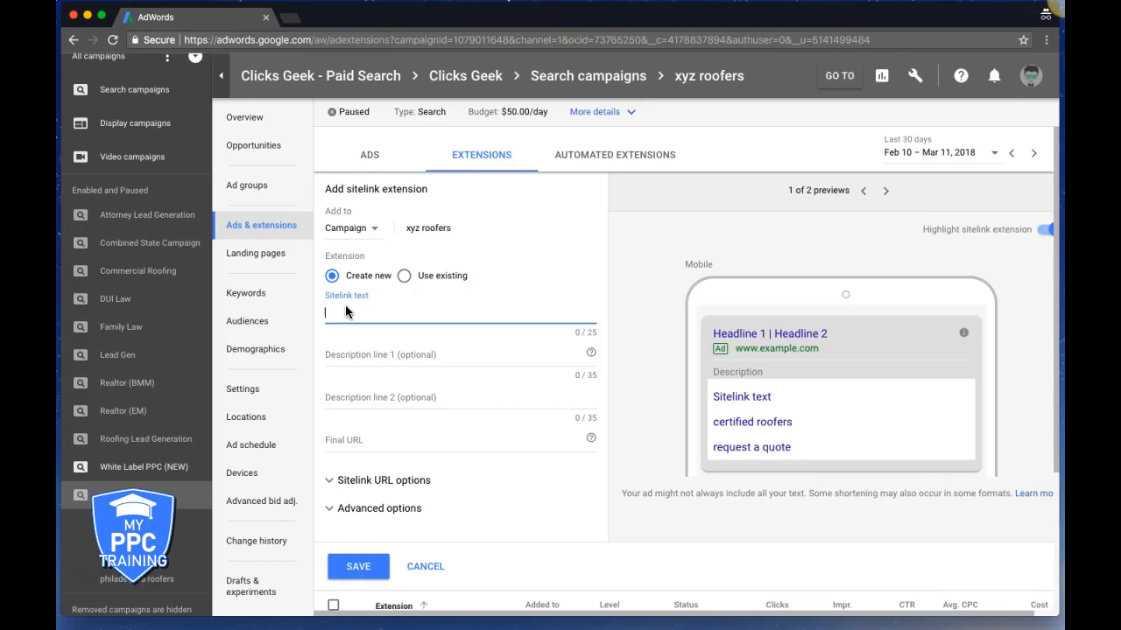
{"action": "type", "text": "p"}
{"action": "key", "text": "BackSpace"}
{"action": "type", "text": "locatedin pg"}
{"action": "key", "text": "BackSpace"}
{"action": "type", "text": "hilade"}
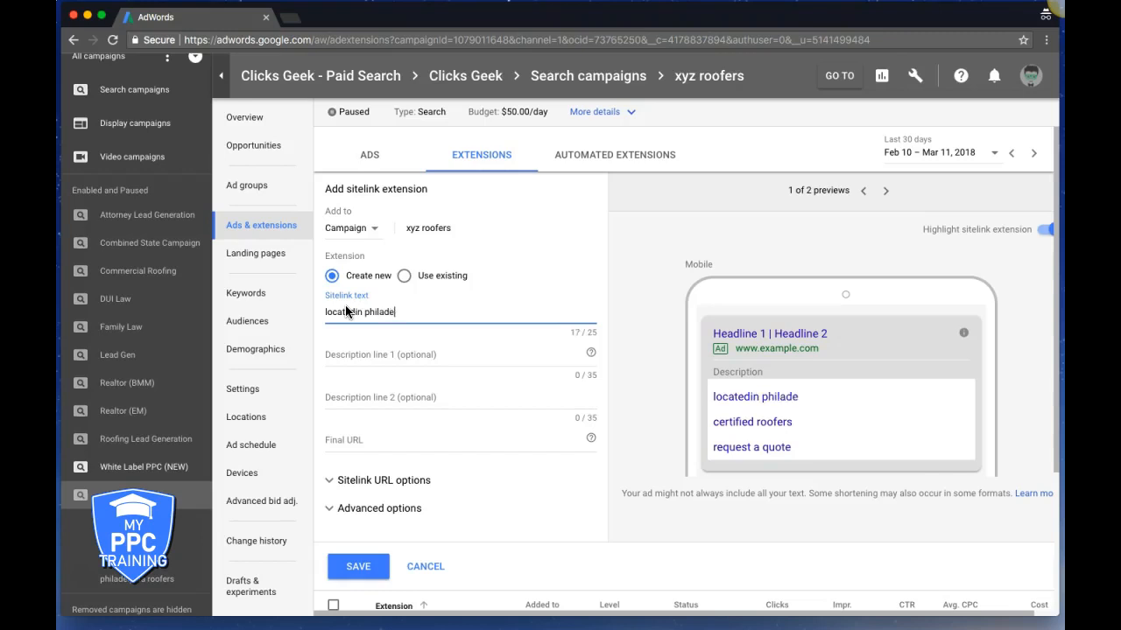
{"action": "type", "text": "lphia"}
{"action": "left_click", "coordinate": [354, 311]}
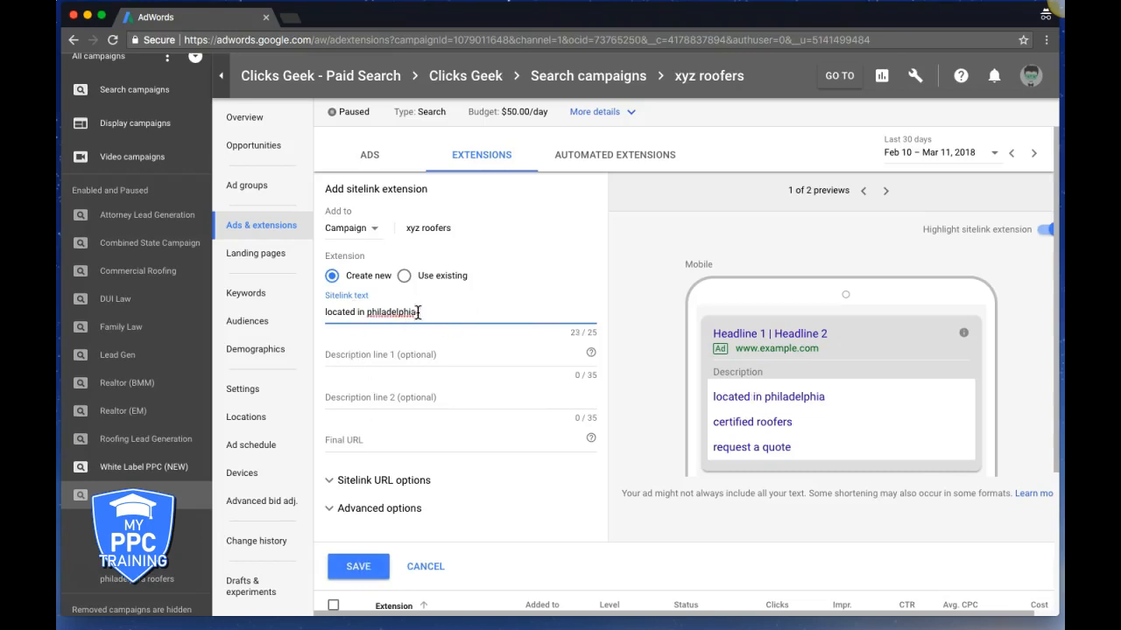
{"action": "right_click", "coordinate": [407, 312]}
{"action": "left_click", "coordinate": [380, 315]}
{"action": "left_click", "coordinate": [380, 313]}
{"action": "key", "text": "BackSpace"}
{"action": "type", "text": "P"}
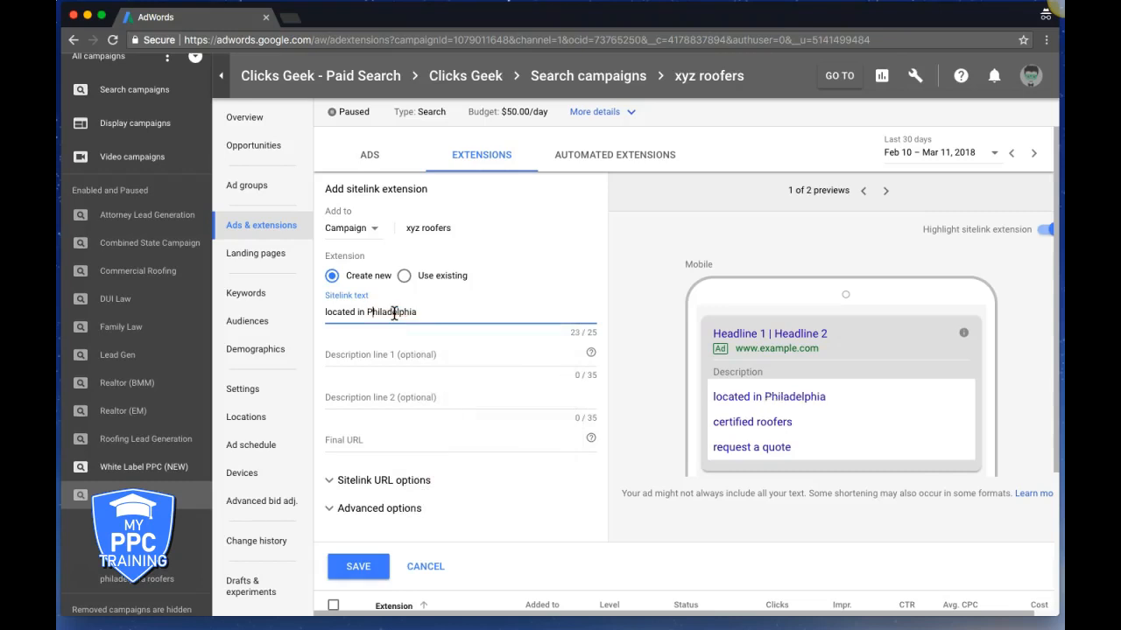
Give it final URL xyzroofers.com and save the sitelink
{"action": "left_click", "coordinate": [344, 442]}
{"action": "type", "text": "xyzroofers.com"}
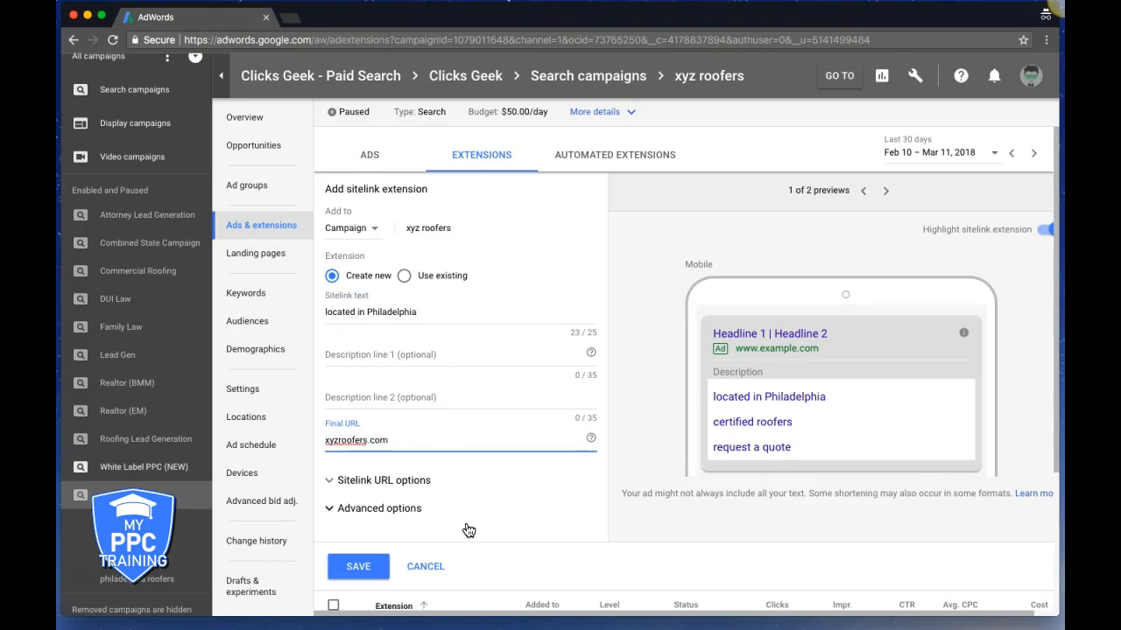
{"action": "left_click", "coordinate": [357, 567]}
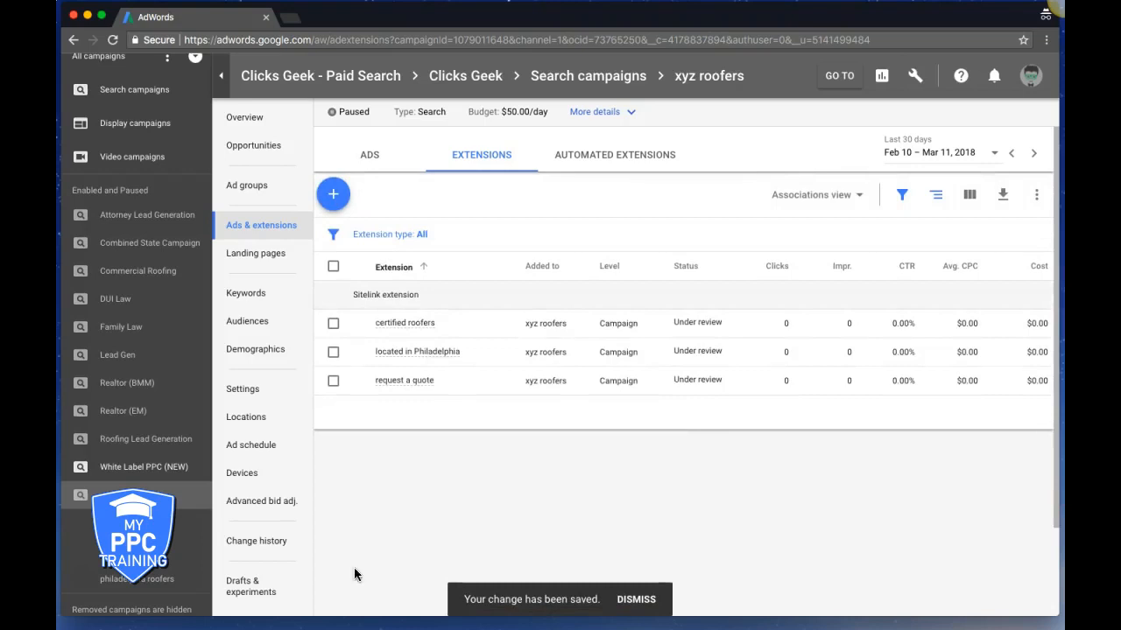
{"action": "left_click", "coordinate": [339, 204]}
Choose Sitelink extension and place the cursor in the blank Sitelink text field
{"action": "left_click", "coordinate": [398, 245]}
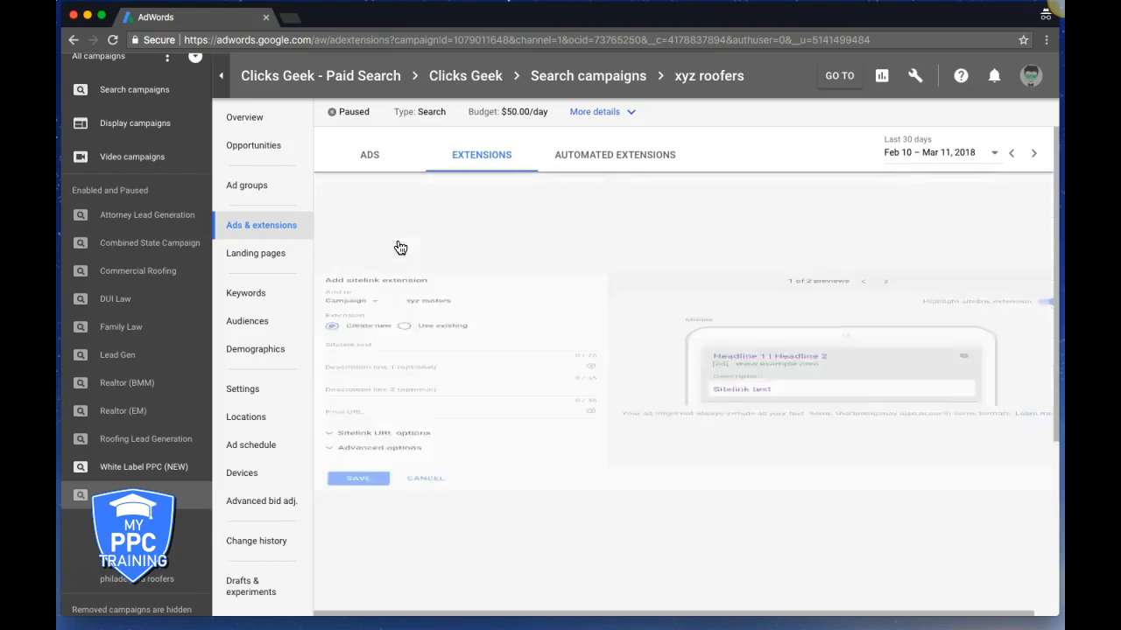
{"action": "left_click", "coordinate": [393, 317]}
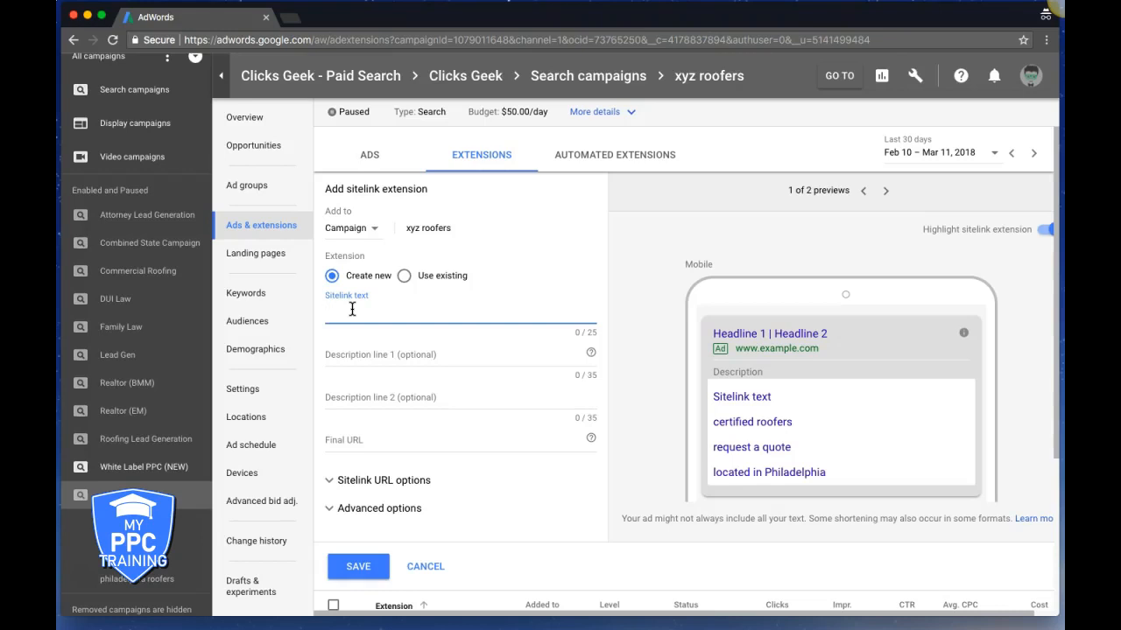
Save a '20 year warranty' sitelink with final URL xyzroofers.com
{"action": "type", "text": "20 year warranty"}
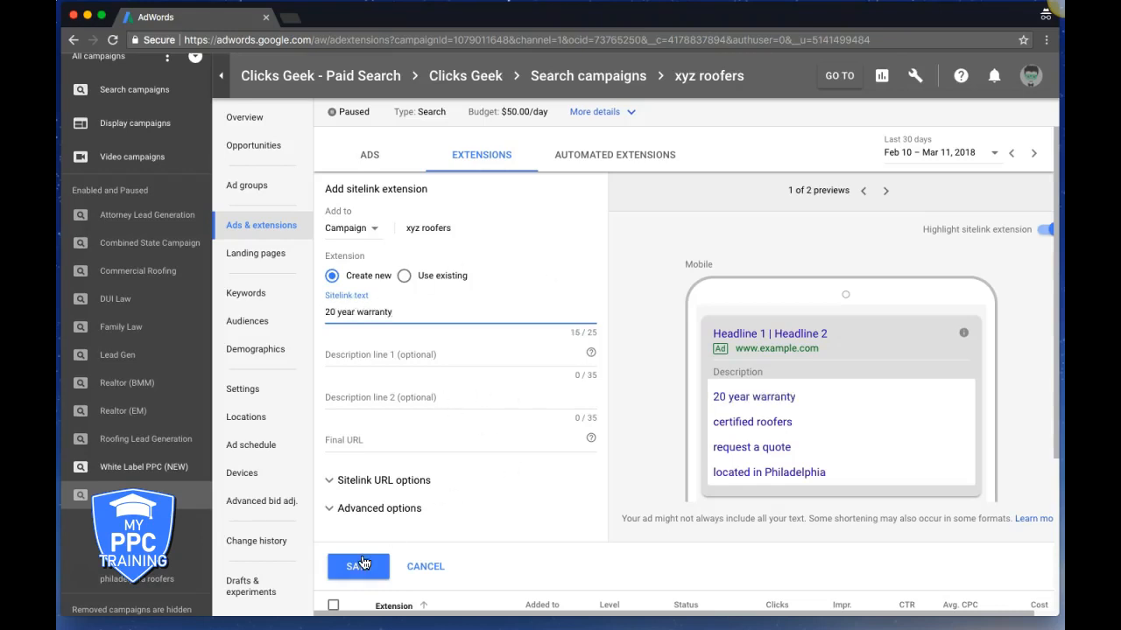
{"action": "left_click", "coordinate": [348, 440]}
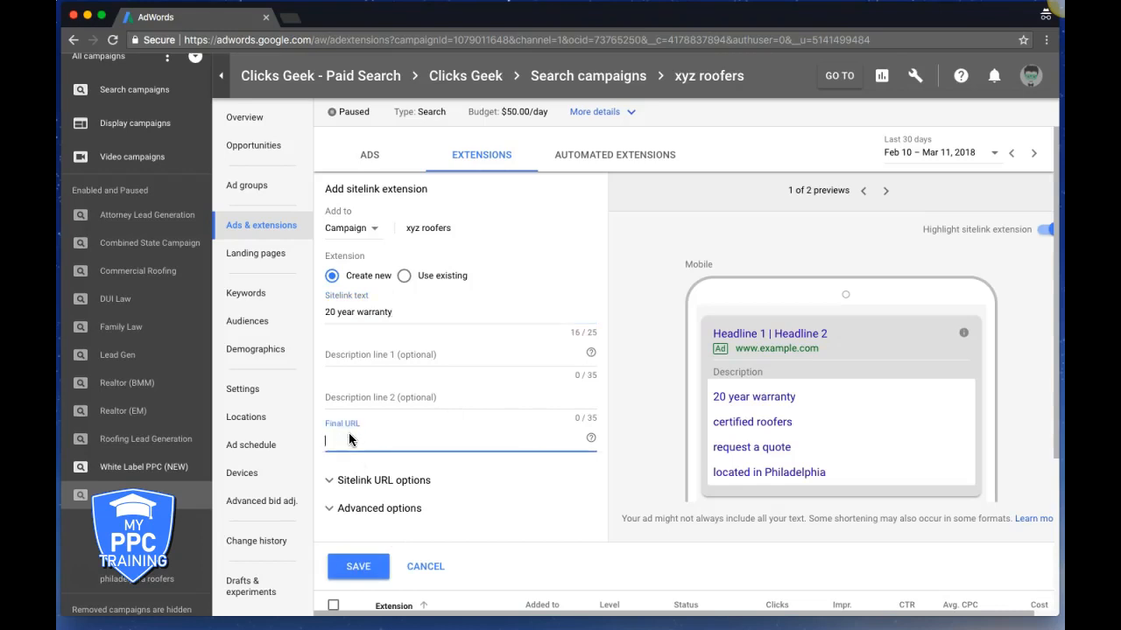
{"action": "type", "text": "xyzroofers.com"}
{"action": "left_click", "coordinate": [363, 566]}
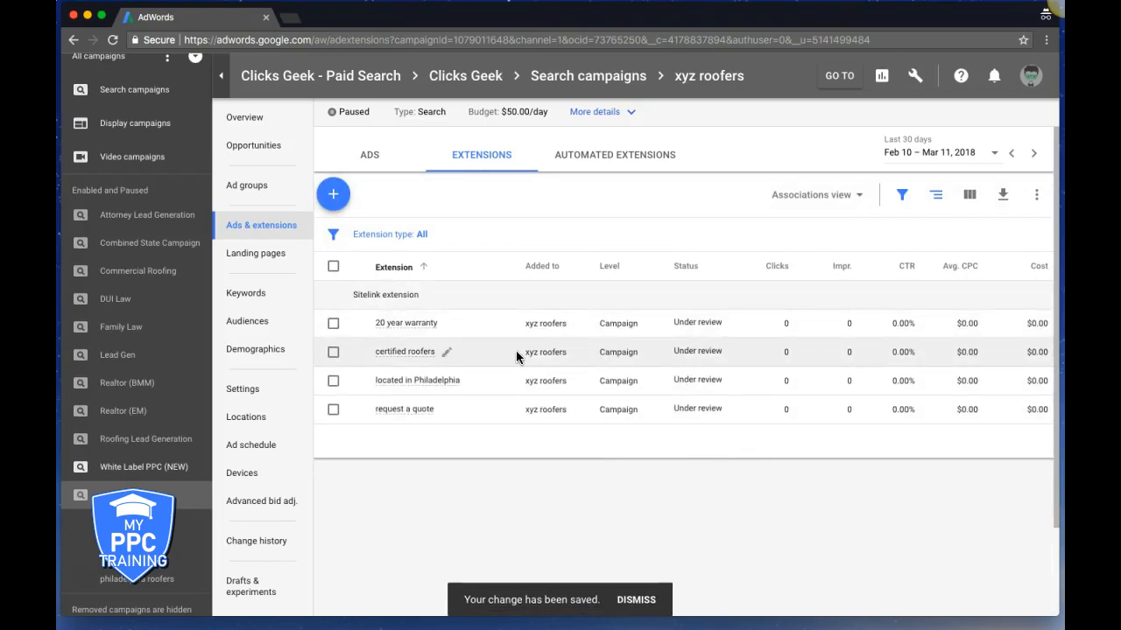
{"action": "left_click", "coordinate": [334, 267]}
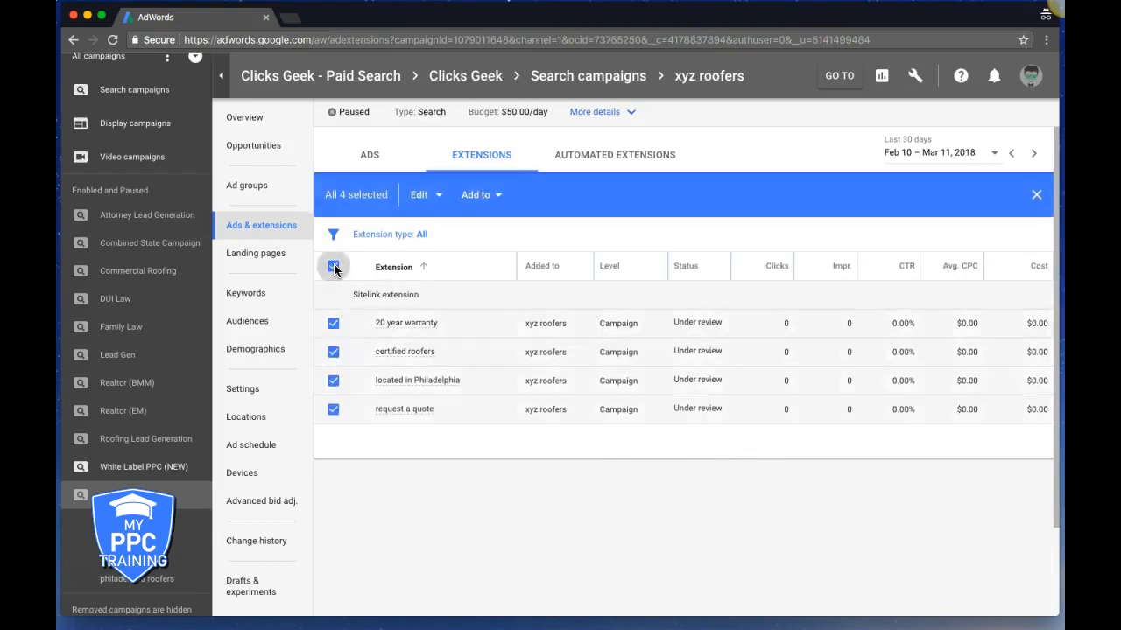
{"action": "left_click", "coordinate": [439, 196]}
{"action": "left_click", "coordinate": [497, 196]}
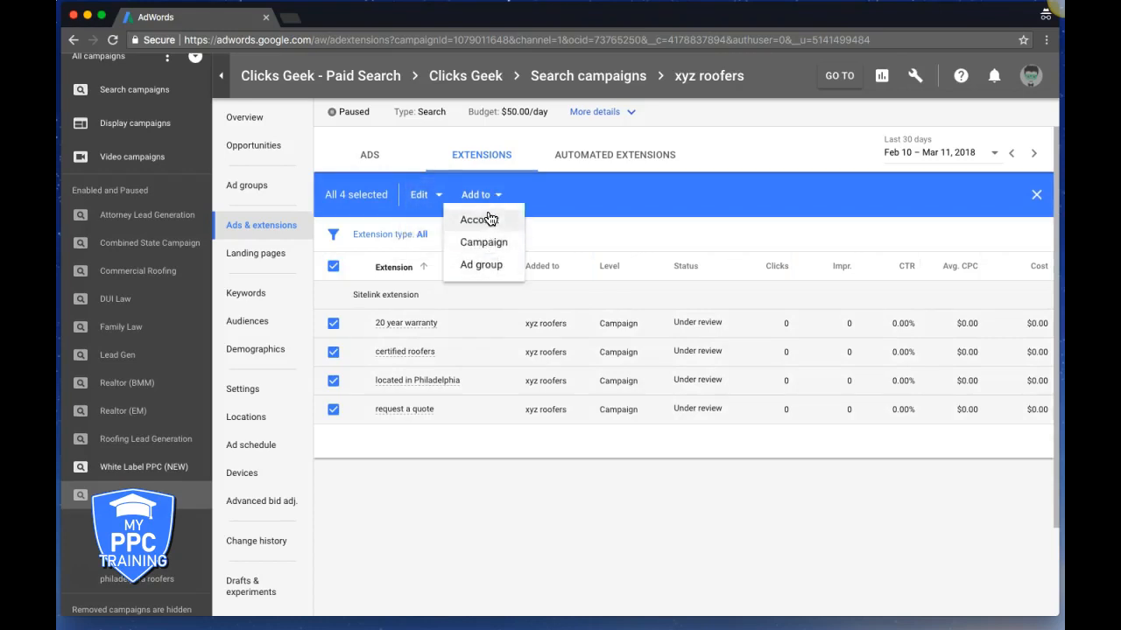
{"action": "left_click", "coordinate": [574, 236]}
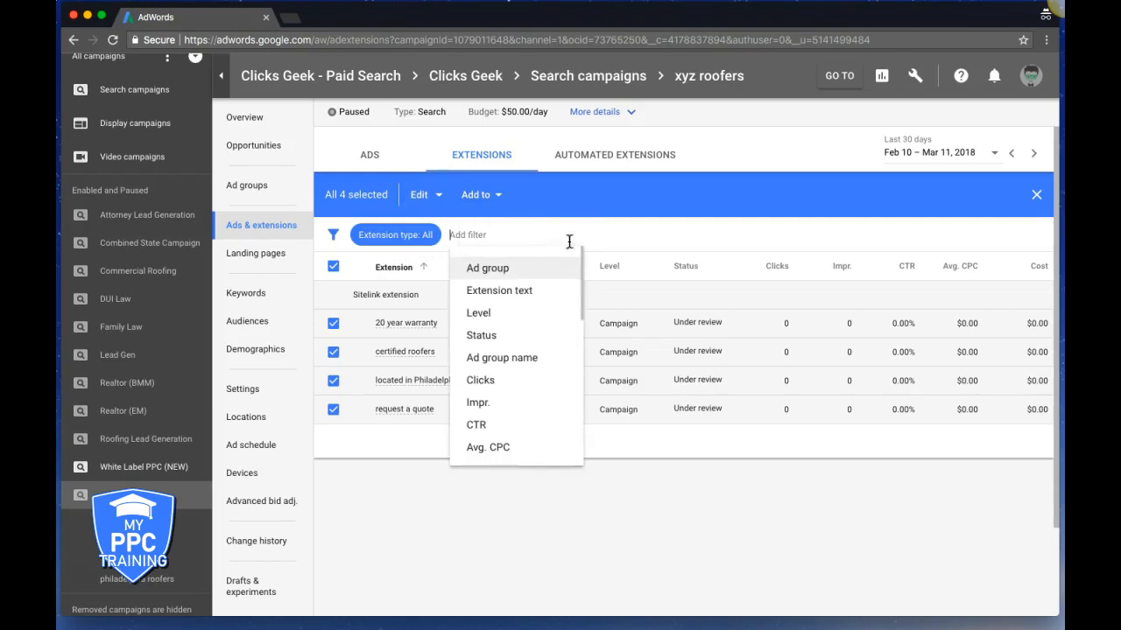
{"action": "left_click", "coordinate": [333, 267]}
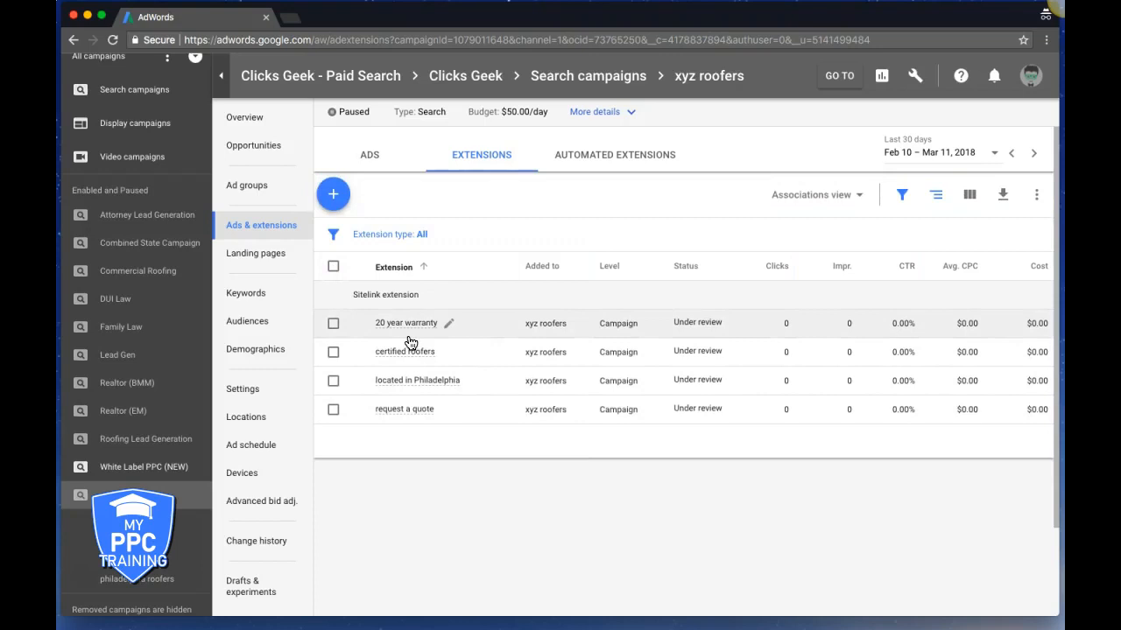
{"action": "mouse_move", "coordinate": [417, 385]}
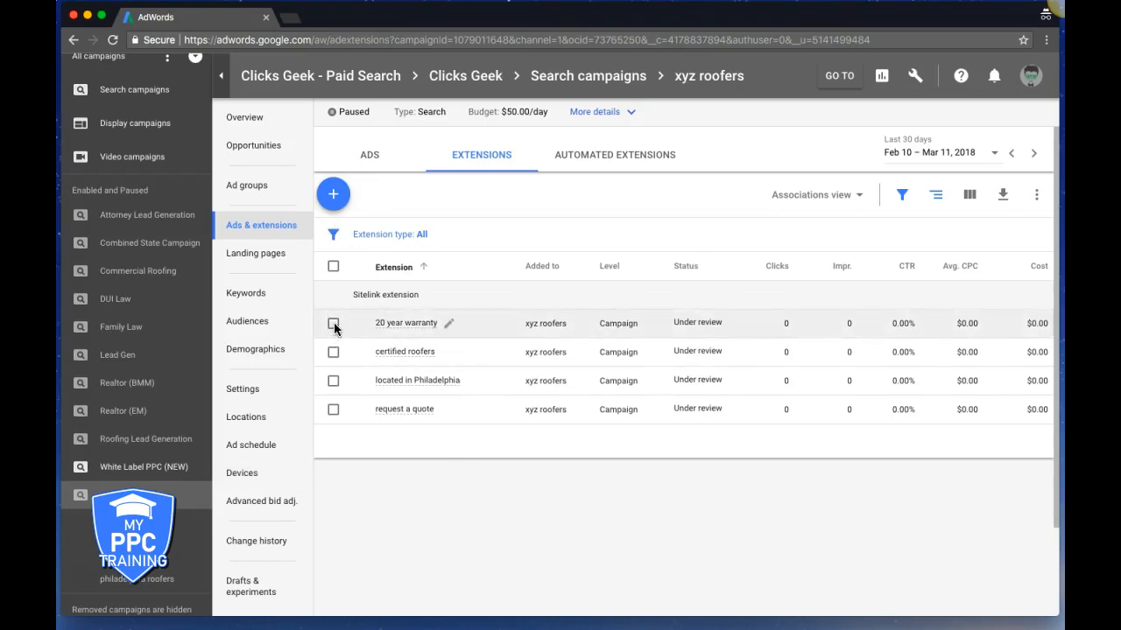
Start a 'certified roofers' sitelink and mark it as mobile-preferred in advanced options
{"action": "left_click", "coordinate": [333, 201]}
{"action": "left_click", "coordinate": [371, 232]}
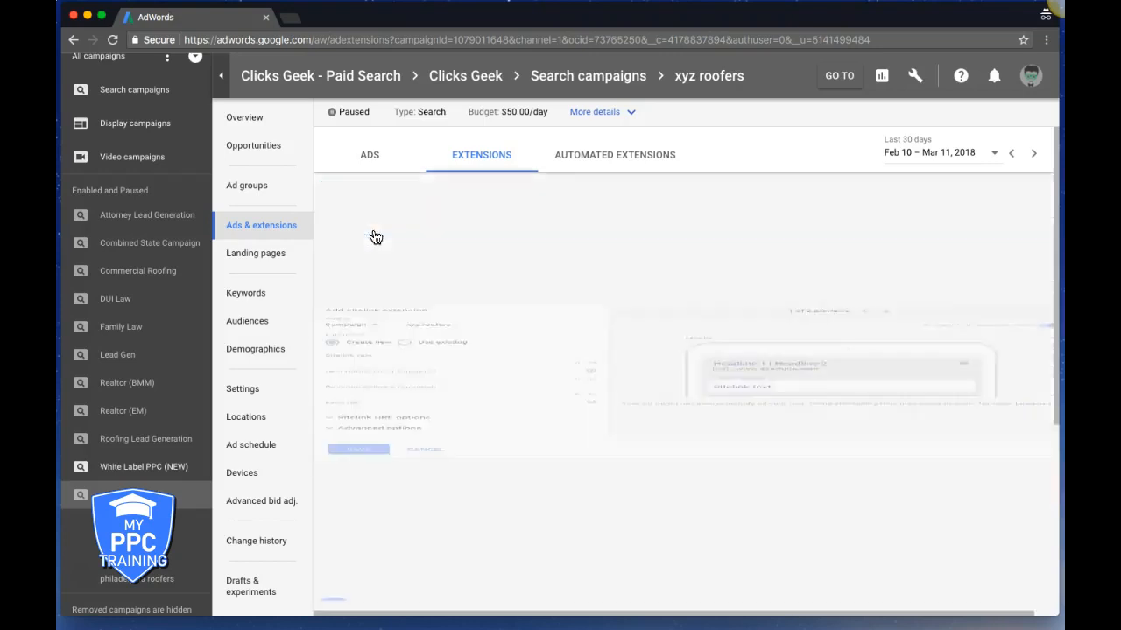
{"action": "left_click", "coordinate": [386, 313]}
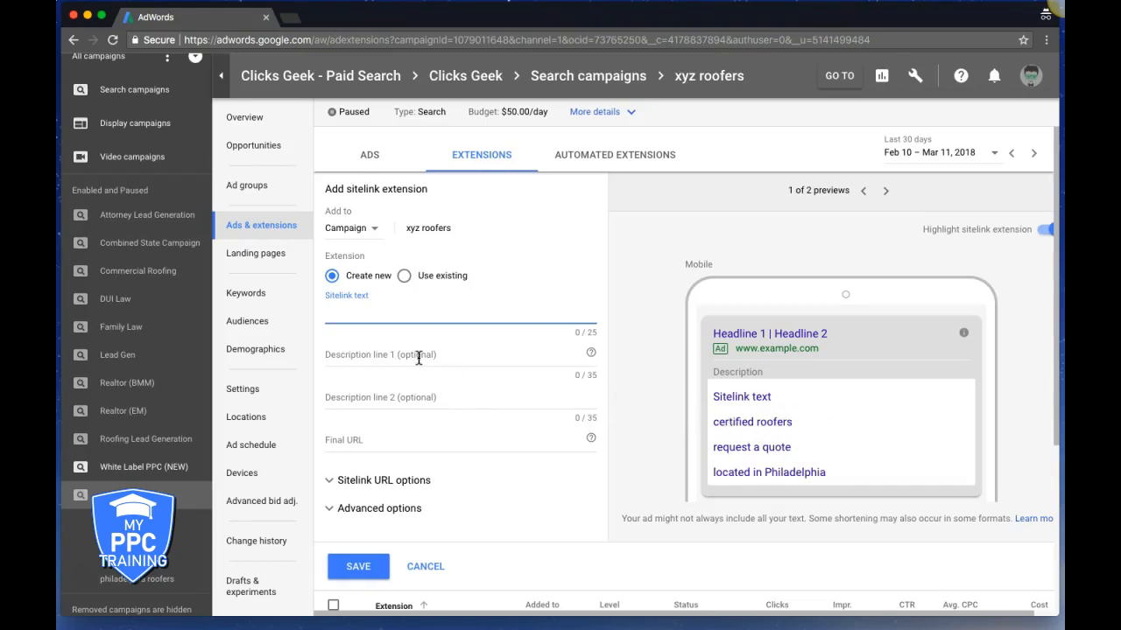
{"action": "type", "text": "certified roofers"}
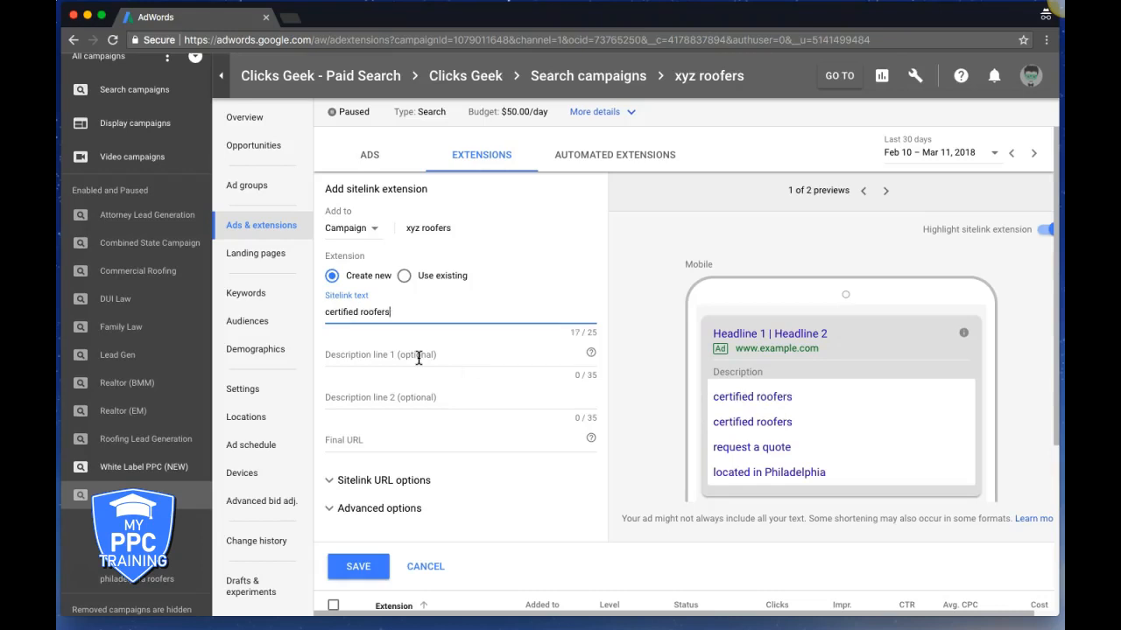
{"action": "left_click", "coordinate": [354, 517]}
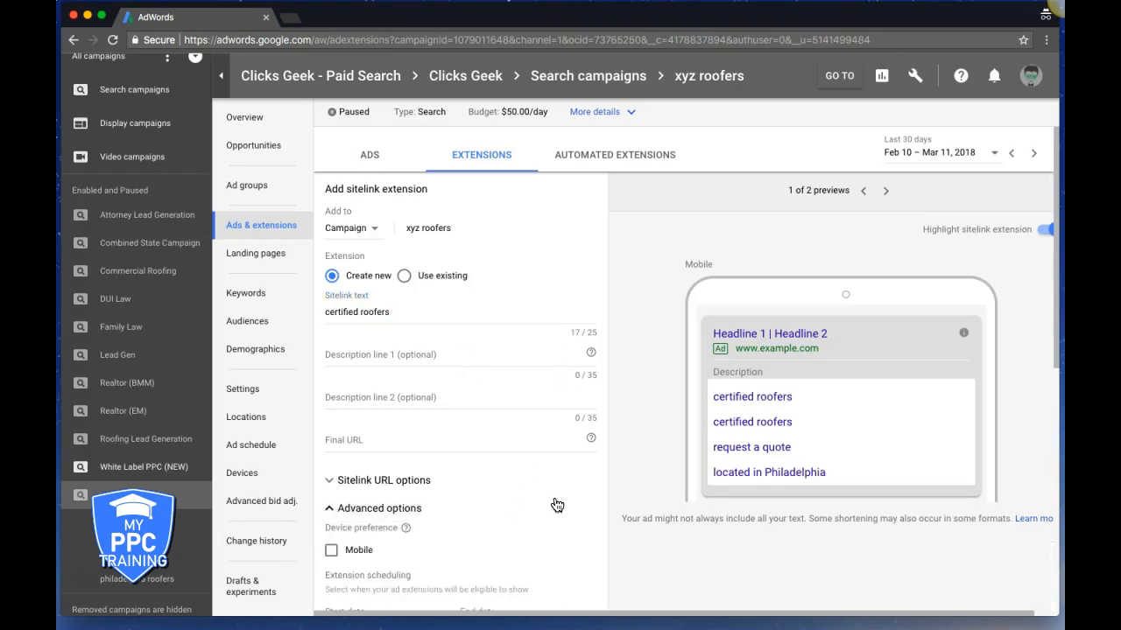
{"action": "scroll", "coordinate": [552, 506], "scroll_direction": "down", "scroll_amount": 3}
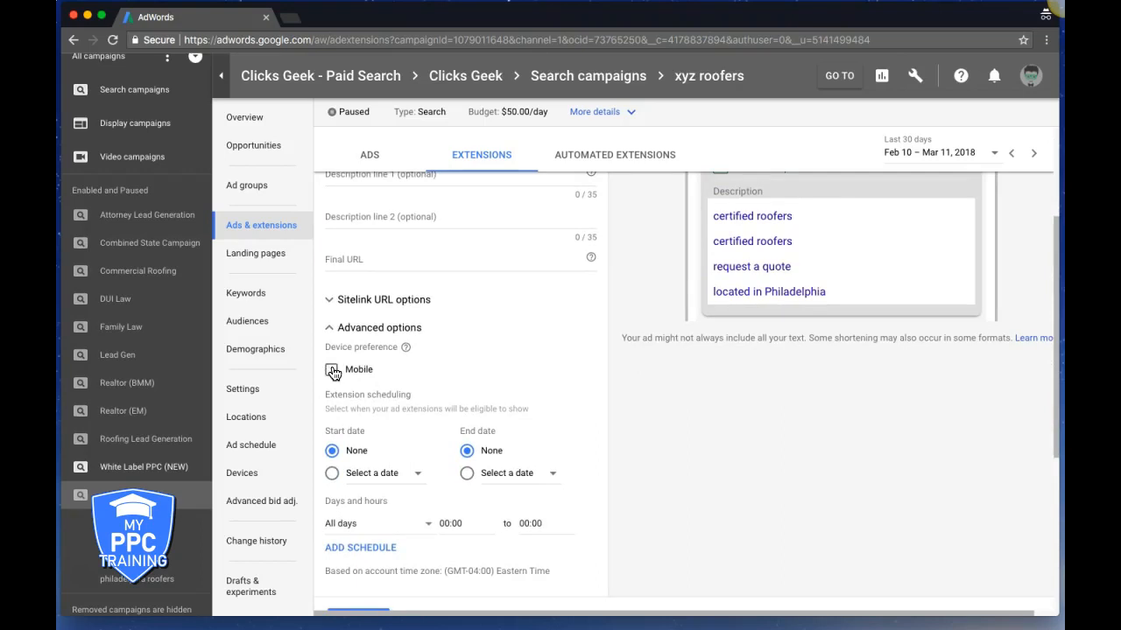
{"action": "left_click", "coordinate": [331, 370]}
{"action": "scroll", "coordinate": [618, 396], "scroll_direction": "up", "scroll_amount": 3}
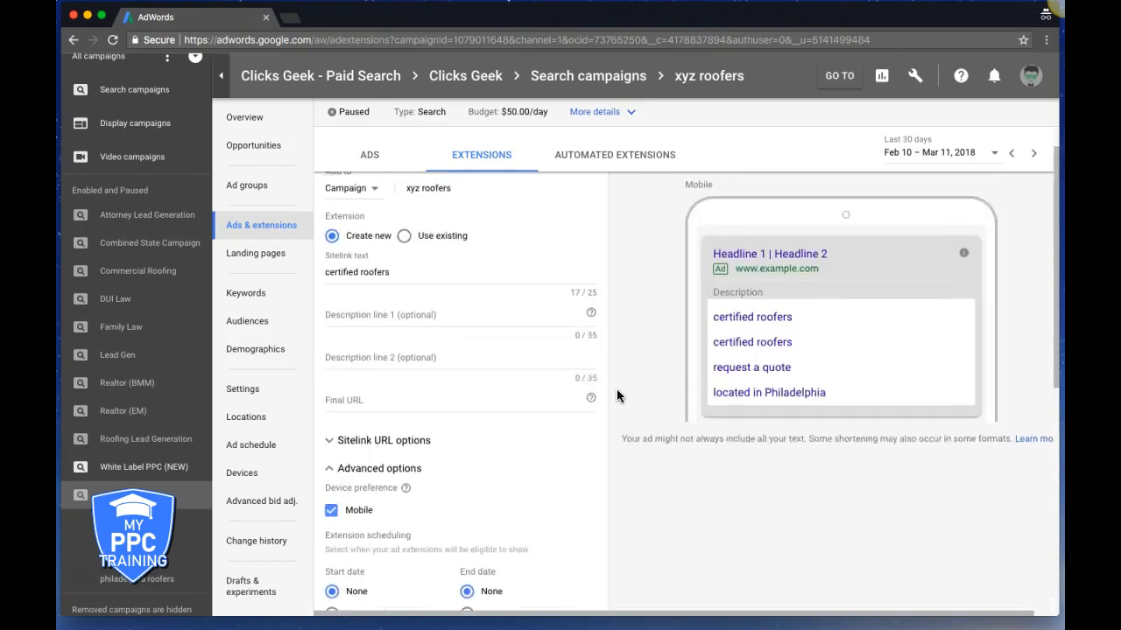
{"action": "scroll", "coordinate": [618, 396], "scroll_direction": "down", "scroll_amount": 4}
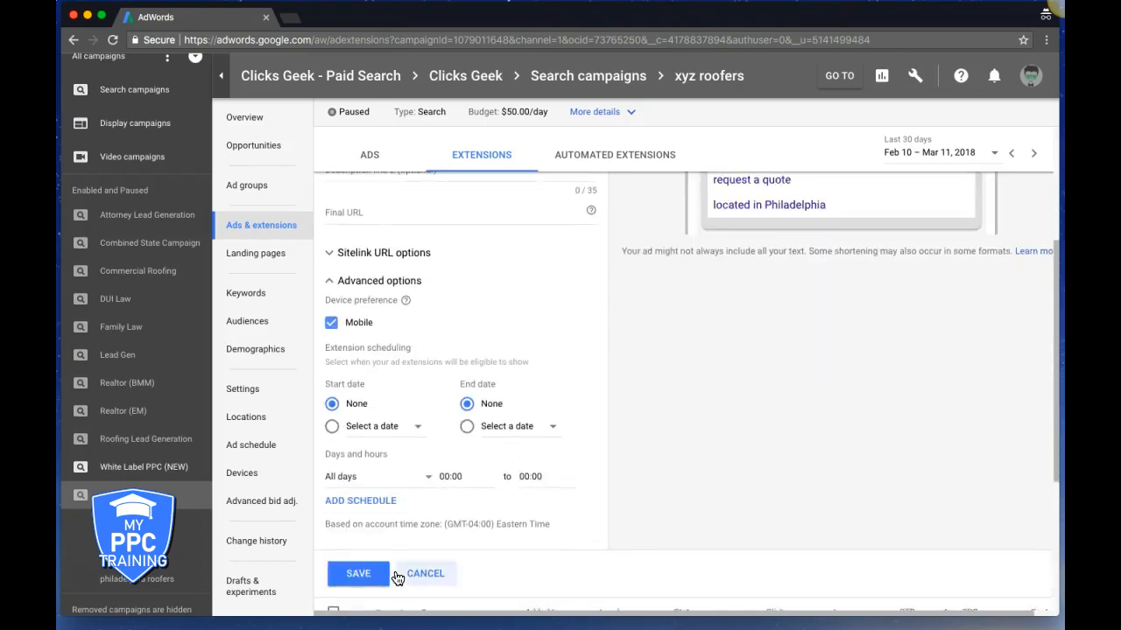
Add final URL xyzroofers.com and save the mobile sitelink
{"action": "left_click", "coordinate": [362, 579]}
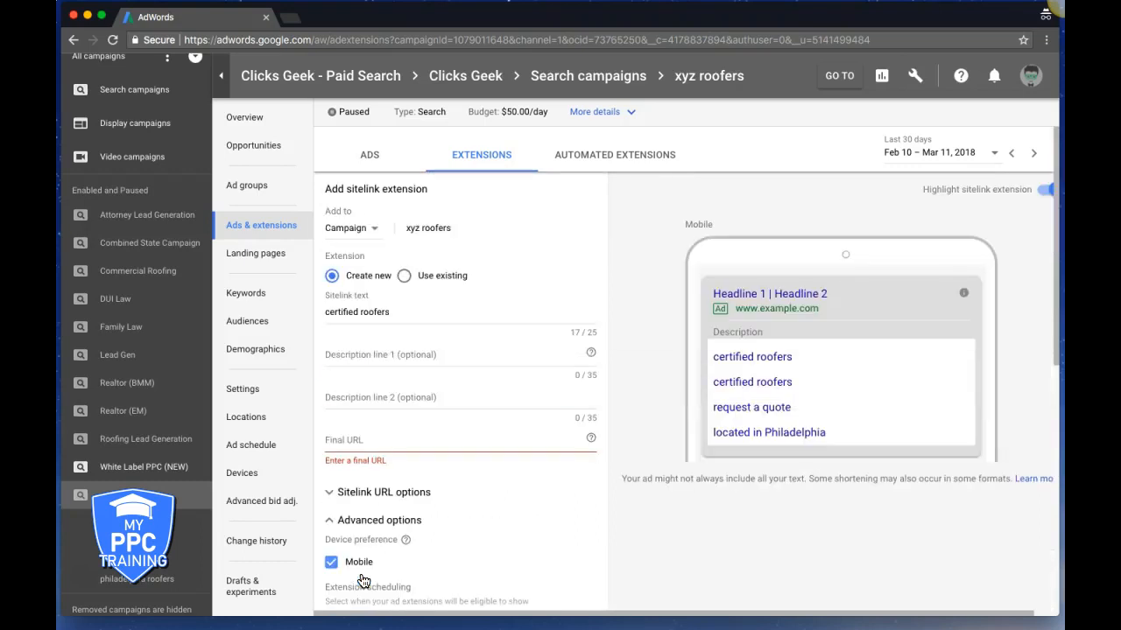
{"action": "left_click", "coordinate": [362, 442]}
{"action": "type", "text": "xyzroofers.com"}
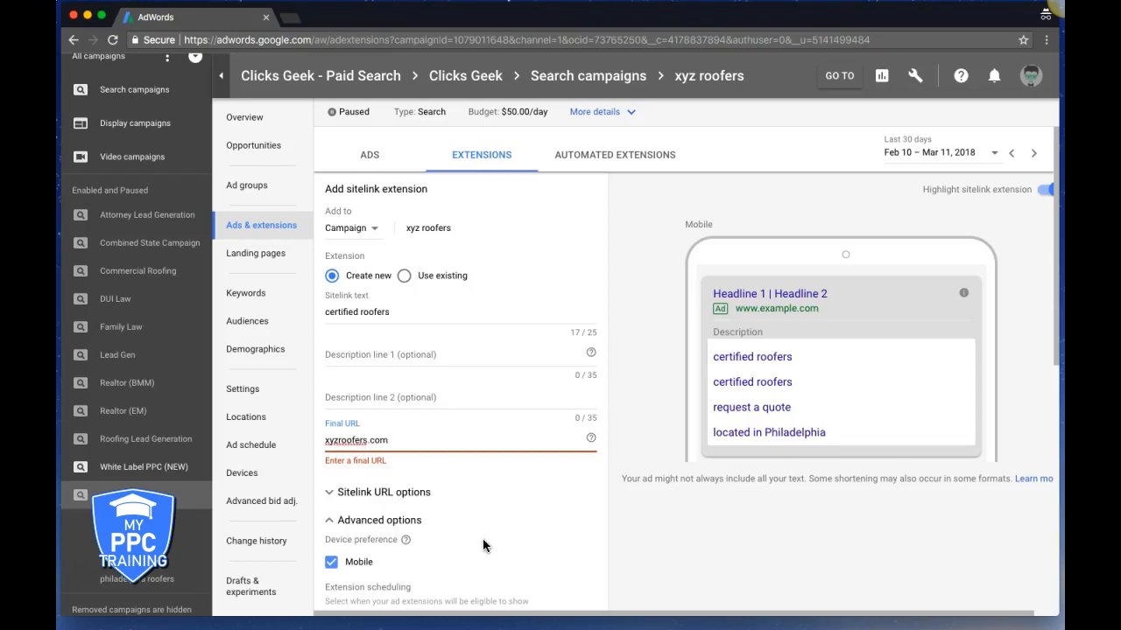
{"action": "scroll", "coordinate": [468, 546], "scroll_direction": "down", "scroll_amount": 5}
{"action": "left_click", "coordinate": [360, 539]}
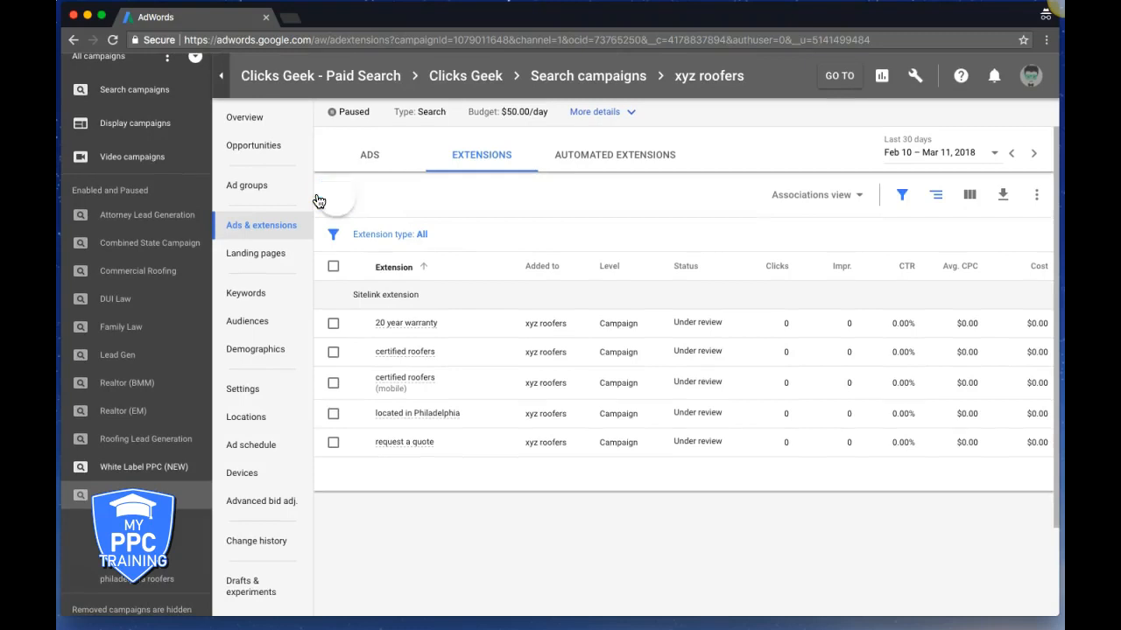
Create and save a callout extension reading 'gaf certified company'
{"action": "left_click", "coordinate": [326, 198]}
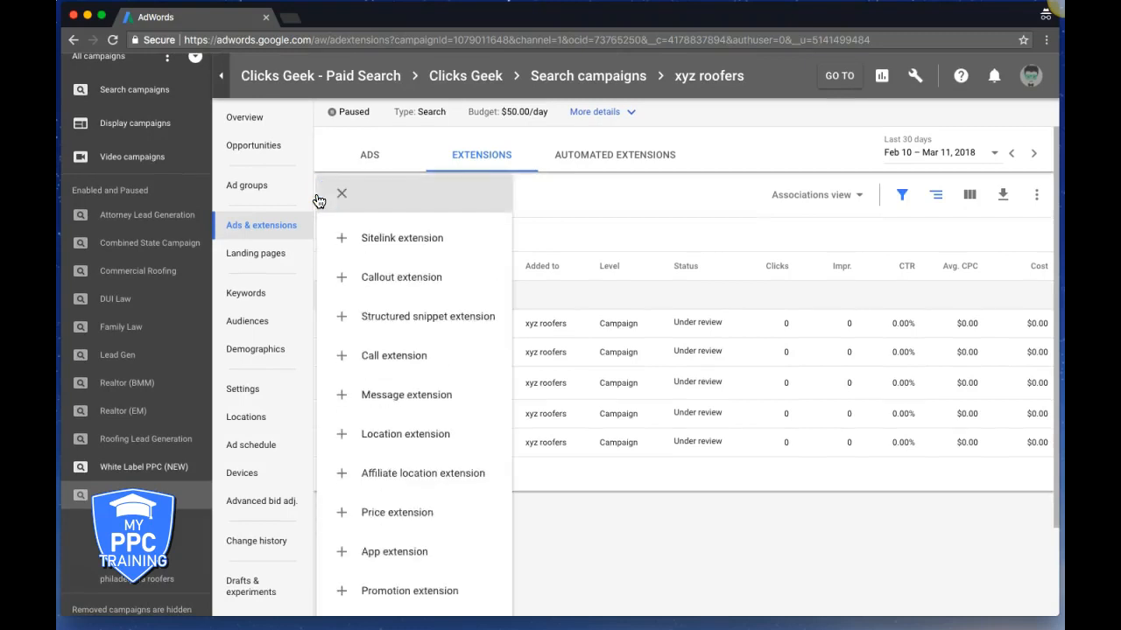
{"action": "left_click", "coordinate": [419, 291]}
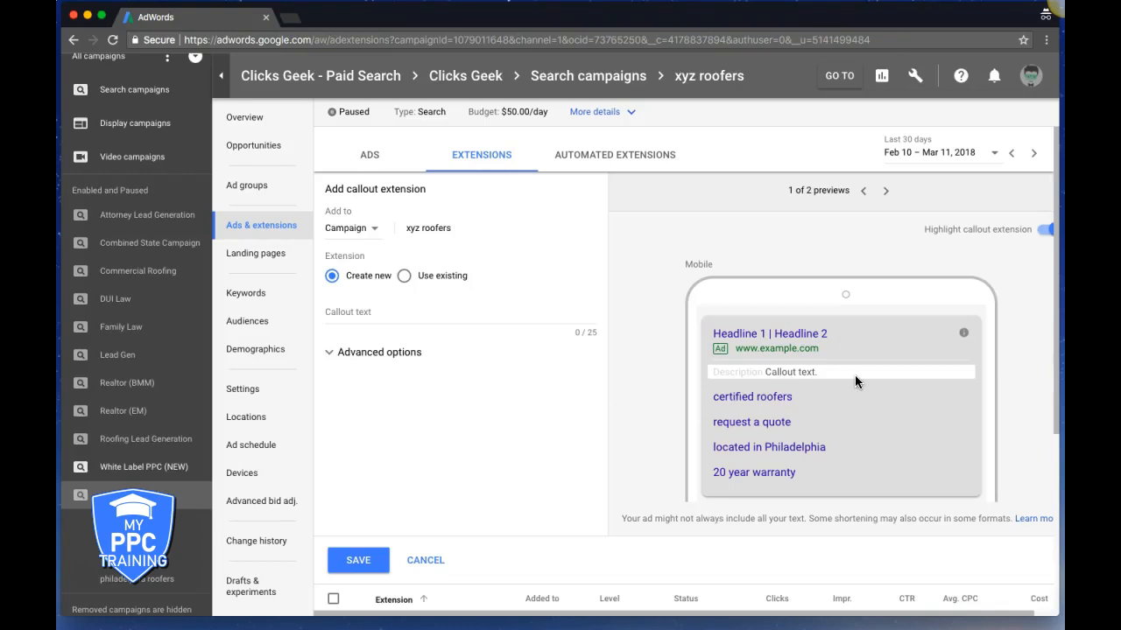
{"action": "left_click", "coordinate": [362, 314]}
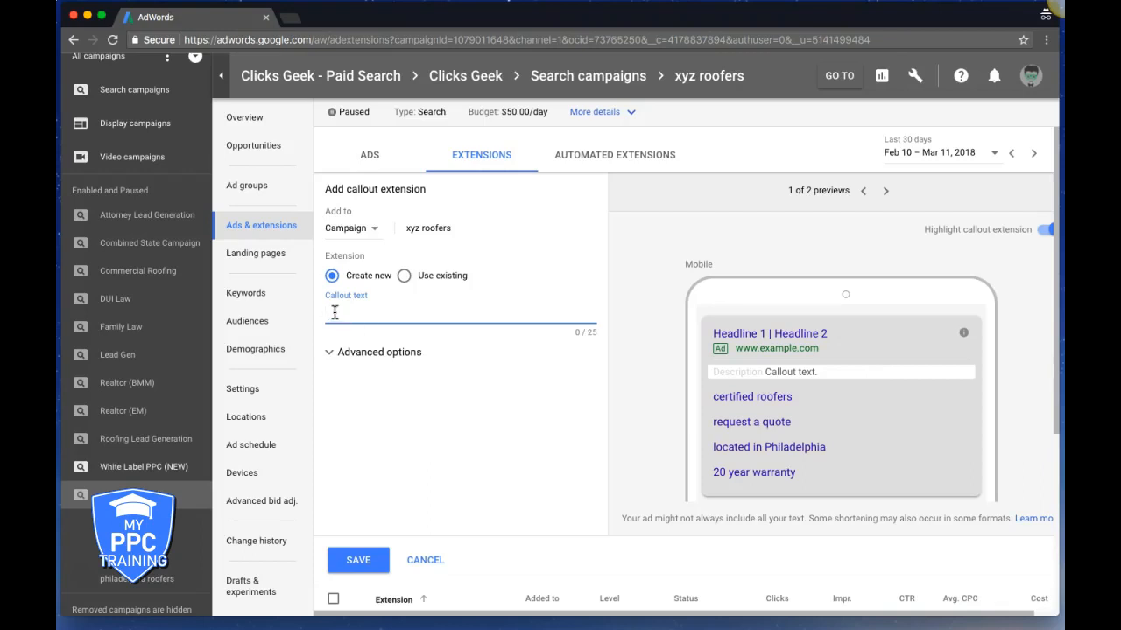
{"action": "type", "text": "gaf certf"}
{"action": "key", "text": "BackSpace"}
{"action": "type", "text": "tified company"}
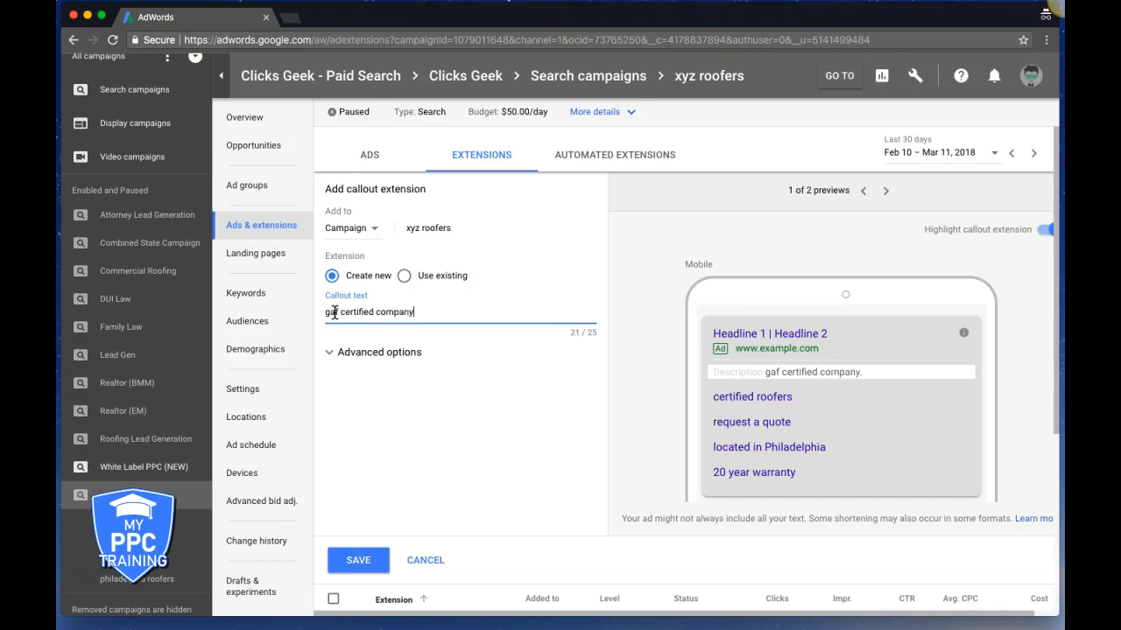
{"action": "left_click", "coordinate": [359, 562]}
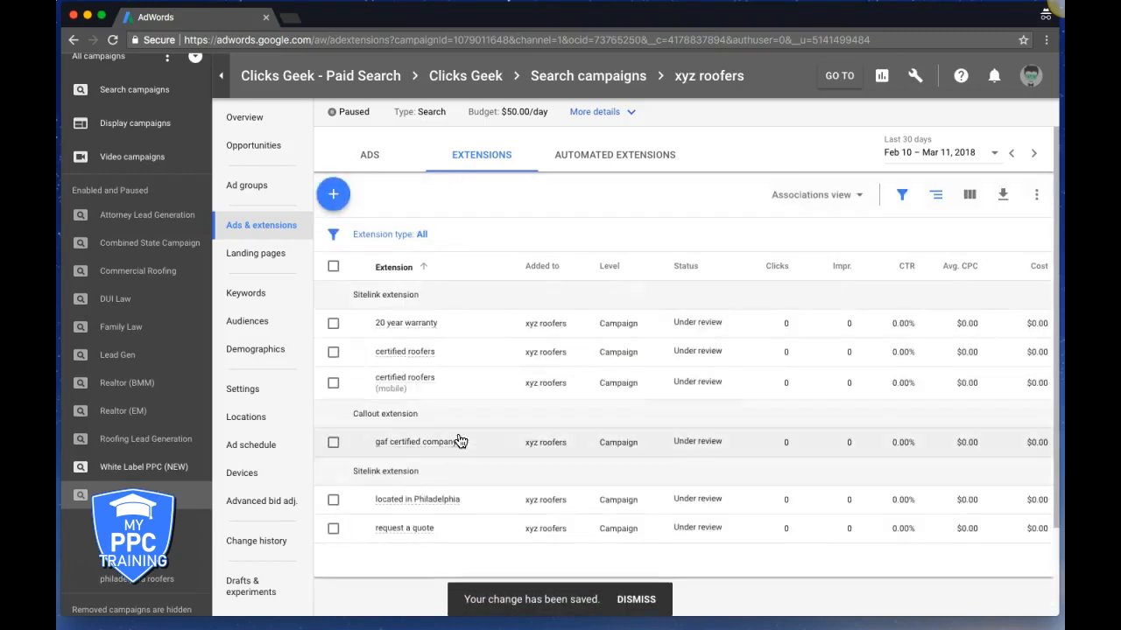
Create and save a second callout reading 'family owned & operated'
{"action": "left_click", "coordinate": [337, 197]}
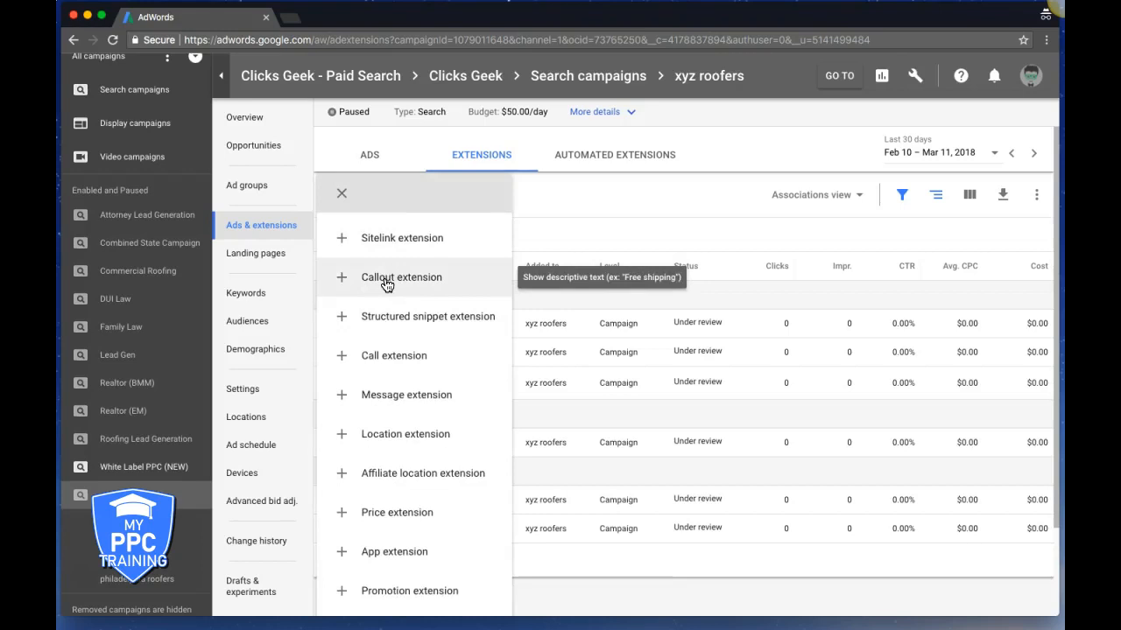
{"action": "left_click", "coordinate": [387, 278]}
{"action": "left_click", "coordinate": [359, 316]}
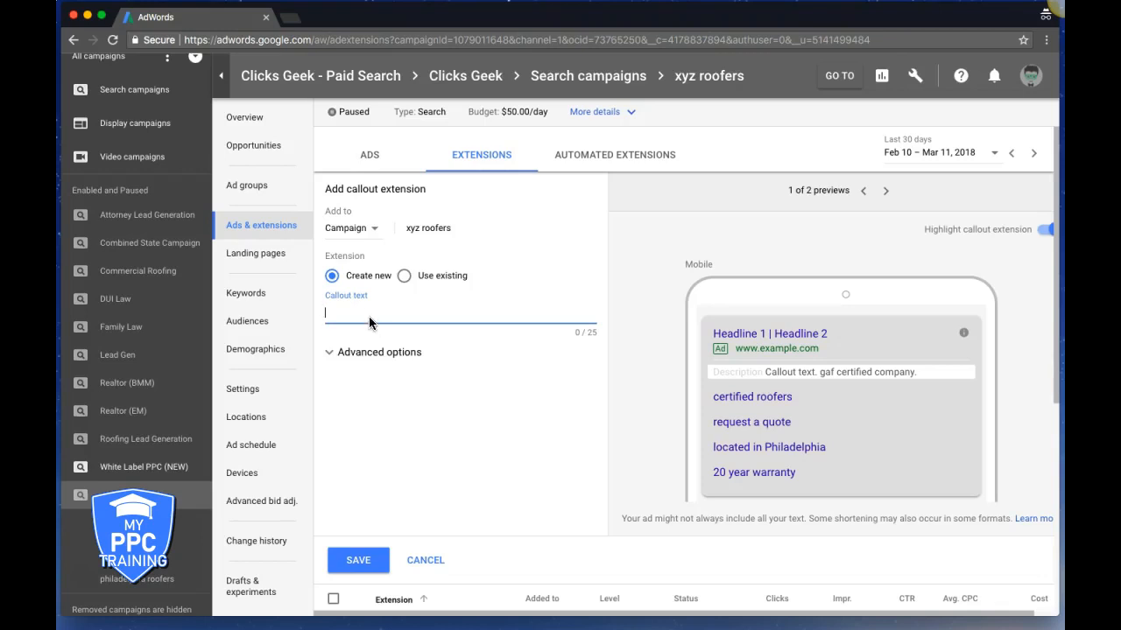
{"action": "type", "text": "o"}
{"action": "key", "text": "BackSpace"}
{"action": "type", "text": "family owned"}
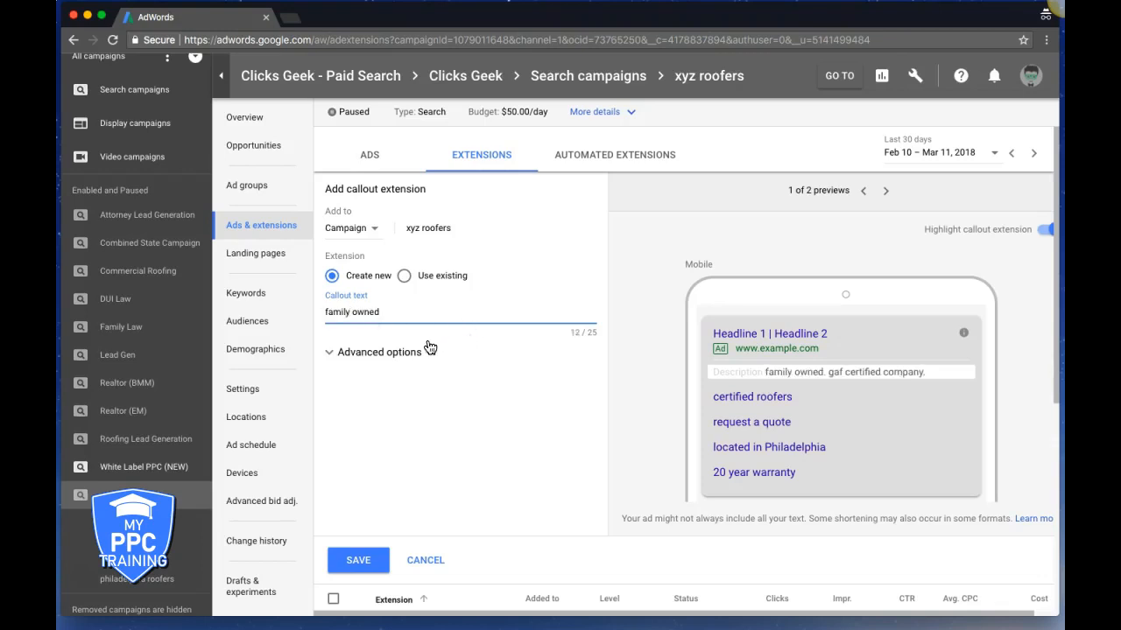
{"action": "type", "text": " & op"}
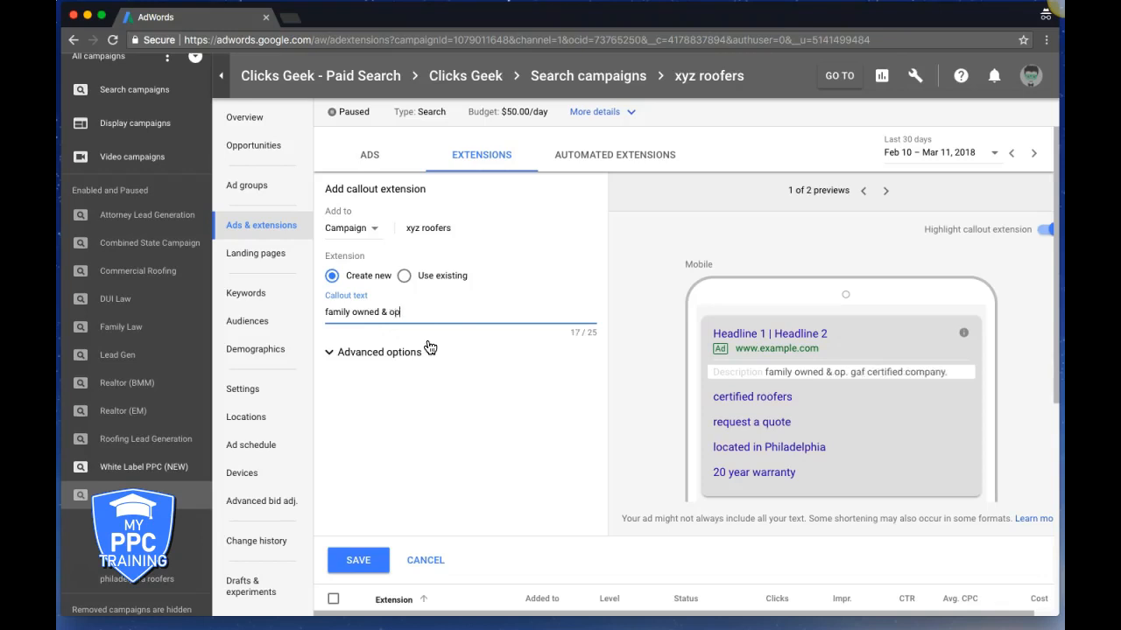
{"action": "type", "text": "erated"}
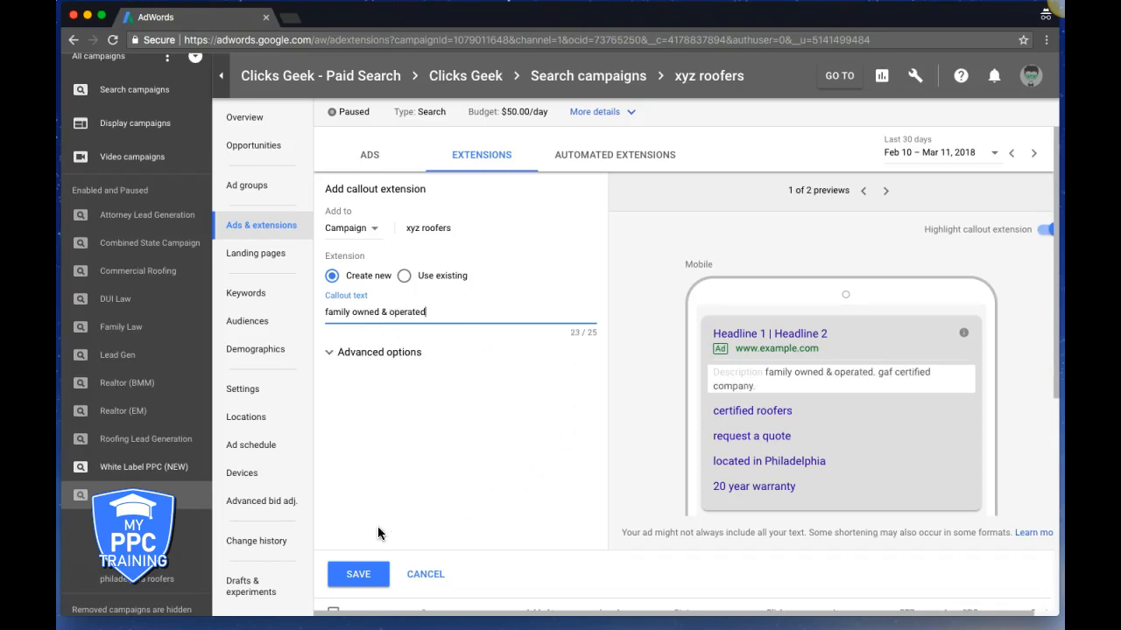
{"action": "left_click", "coordinate": [358, 575]}
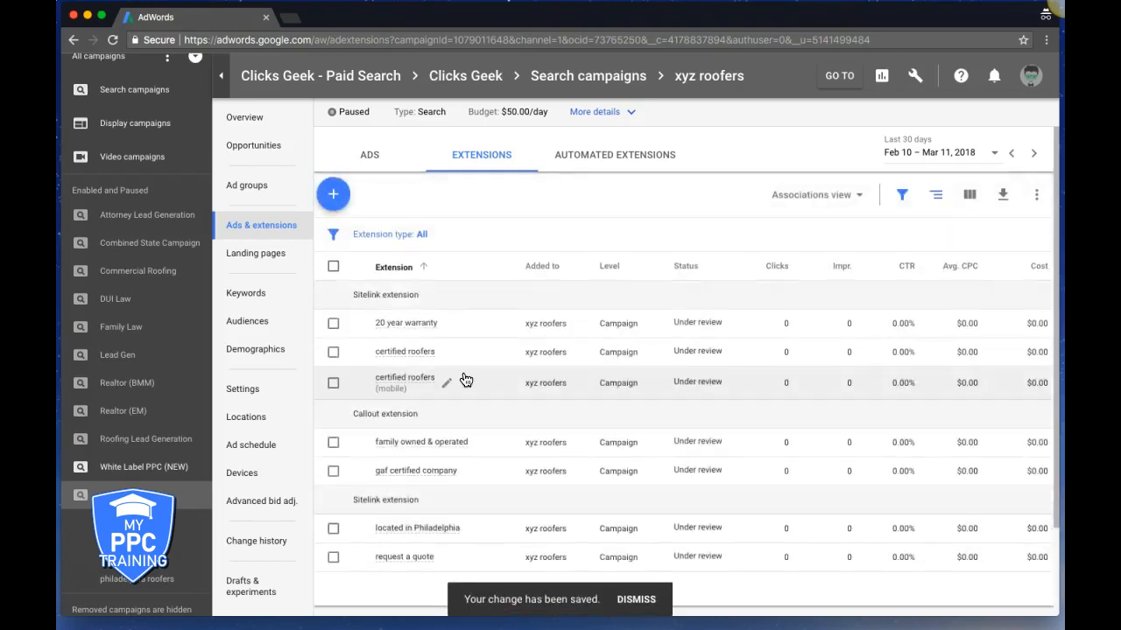
Add a campaign callout reading '100% service guarantee' to xyz roofers
{"action": "left_click", "coordinate": [333, 194]}
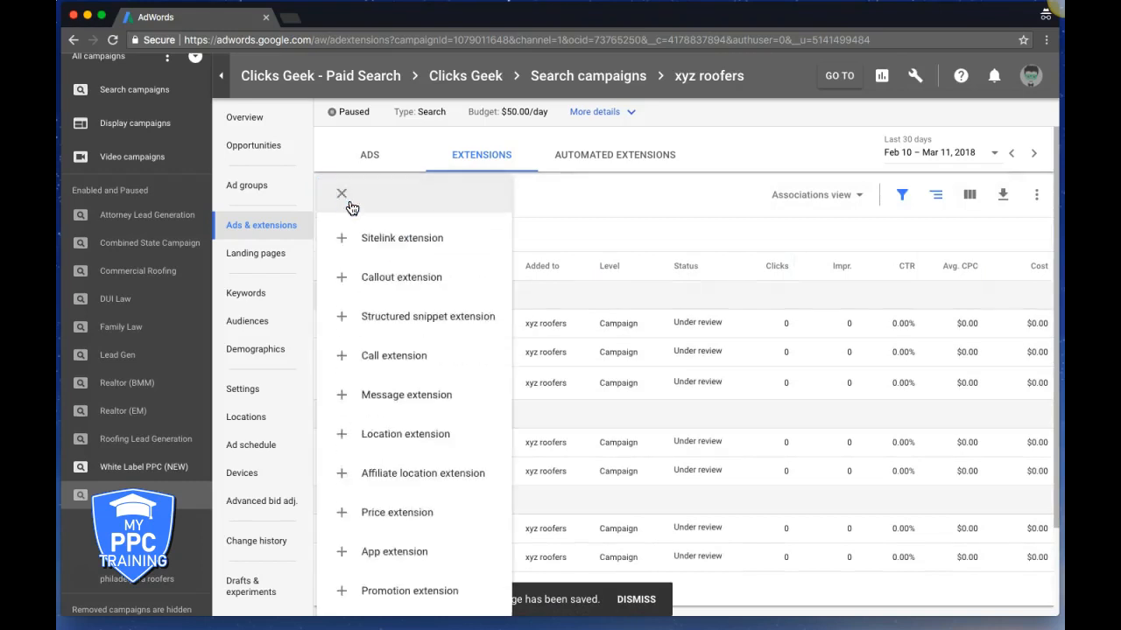
{"action": "left_click", "coordinate": [409, 278]}
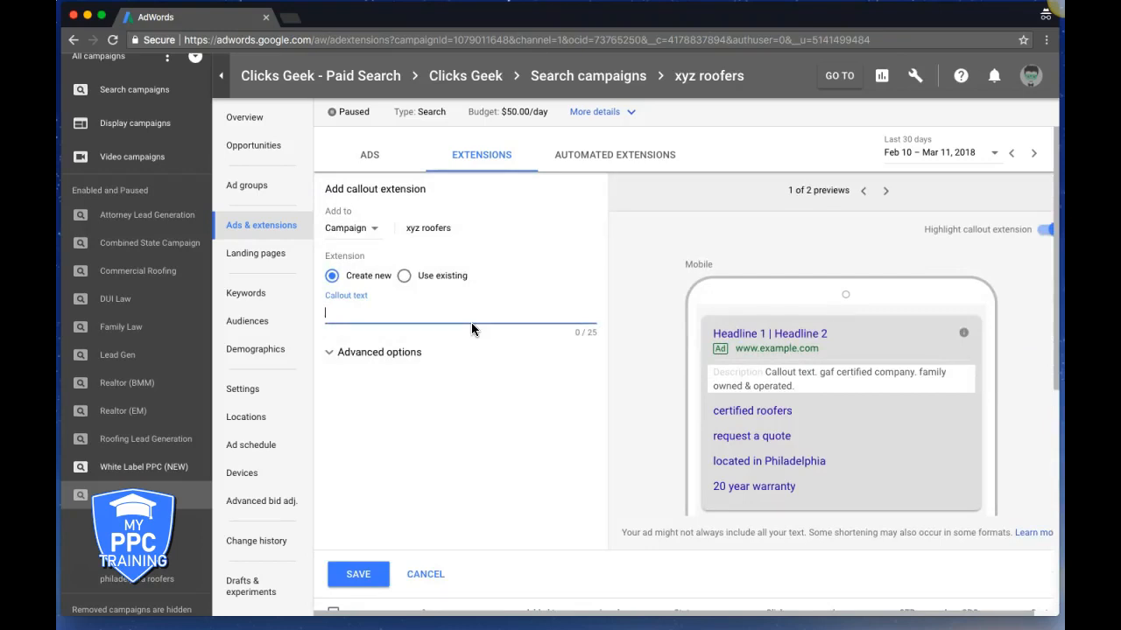
{"action": "type", "text": "100"}
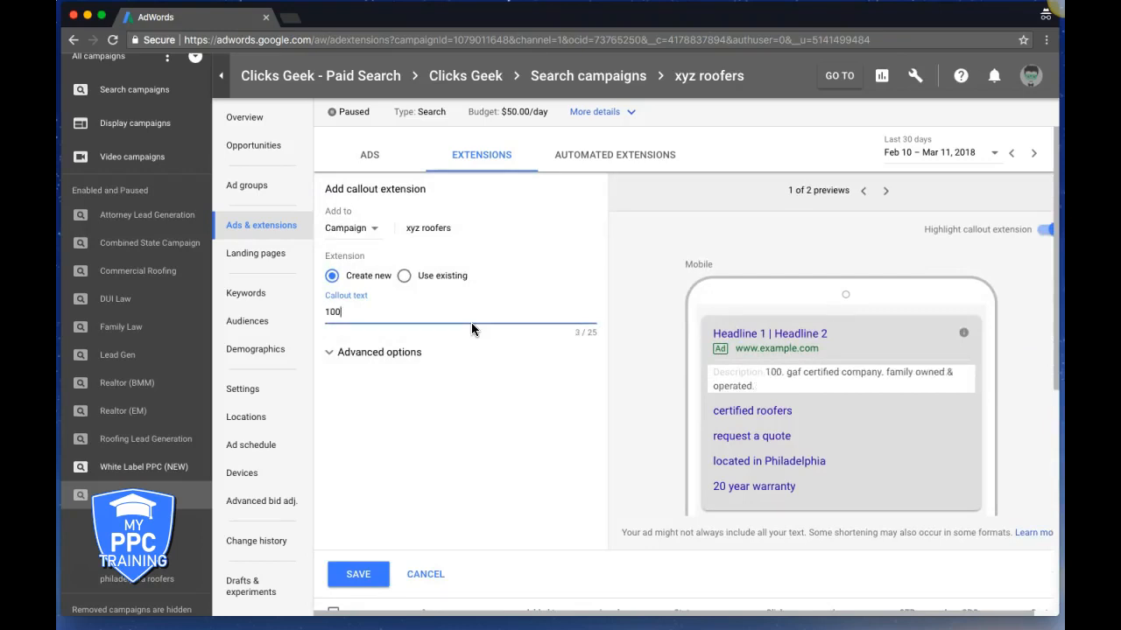
{"action": "type", "text": "% service"}
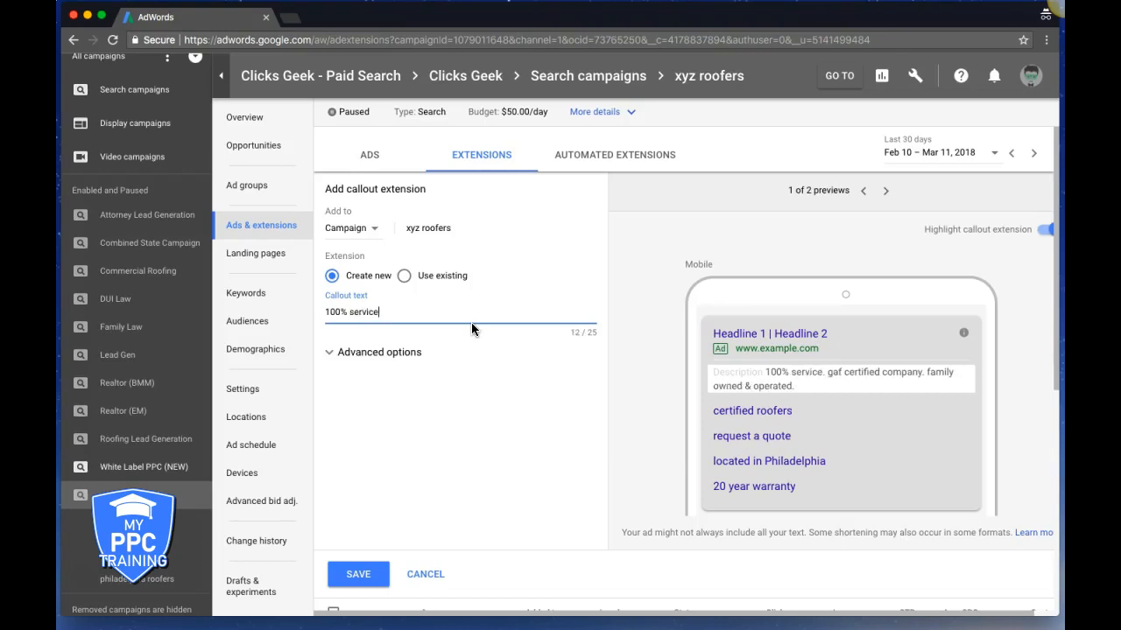
{"action": "type", "text": " guarantee"}
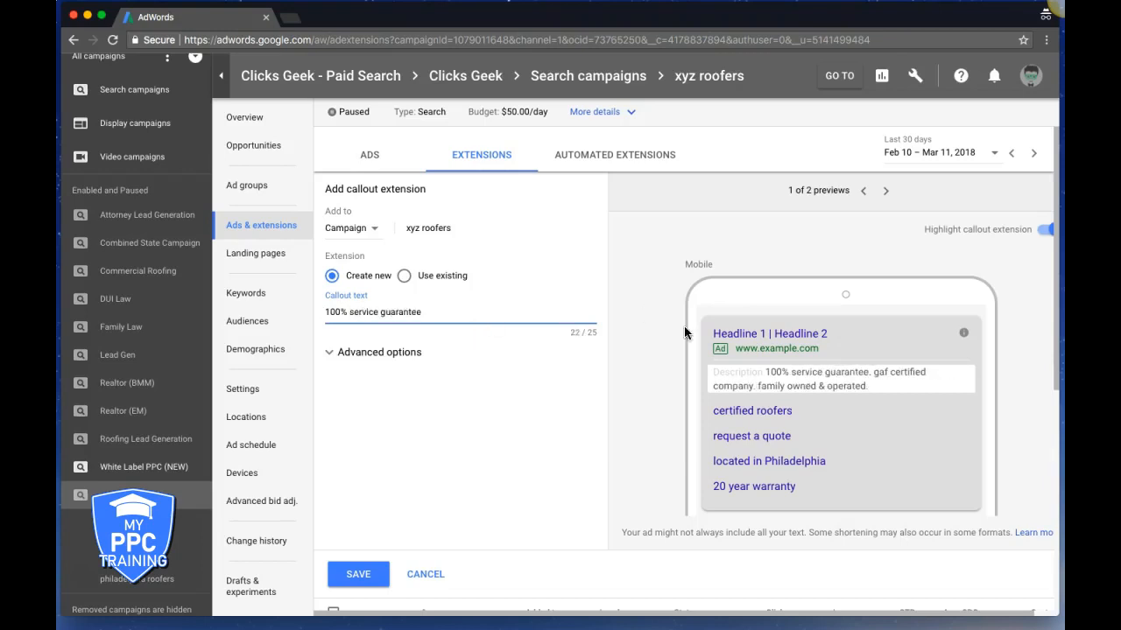
{"action": "left_click", "coordinate": [359, 573]}
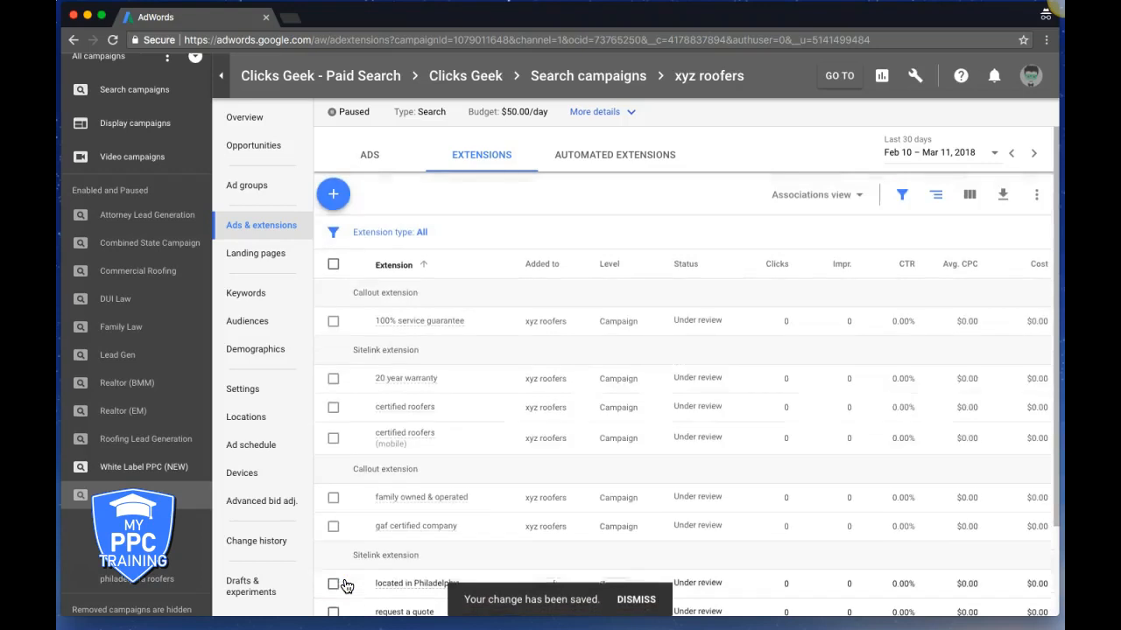
Add a second callout, 'book your inspection now', and save it
{"action": "left_click", "coordinate": [333, 194]}
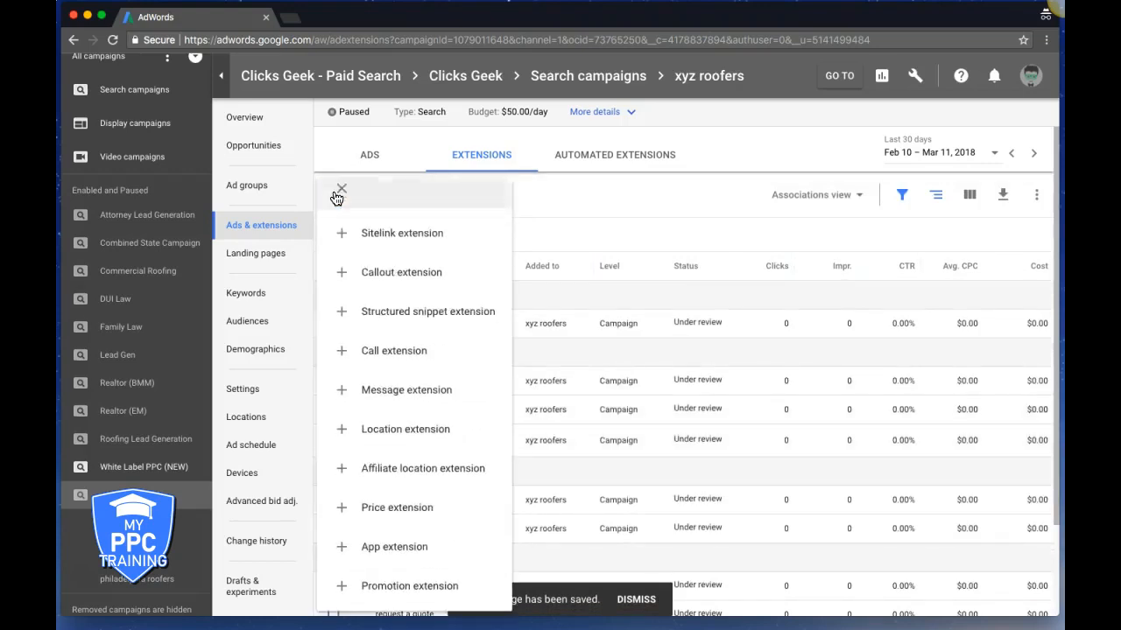
{"action": "left_click", "coordinate": [424, 275]}
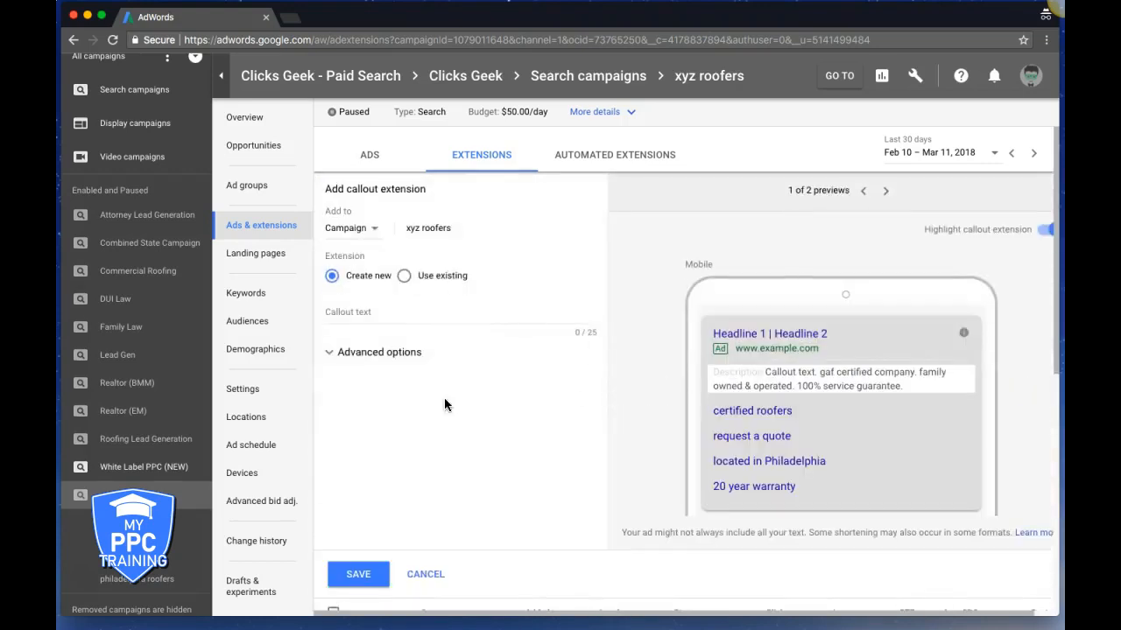
{"action": "left_click", "coordinate": [363, 317]}
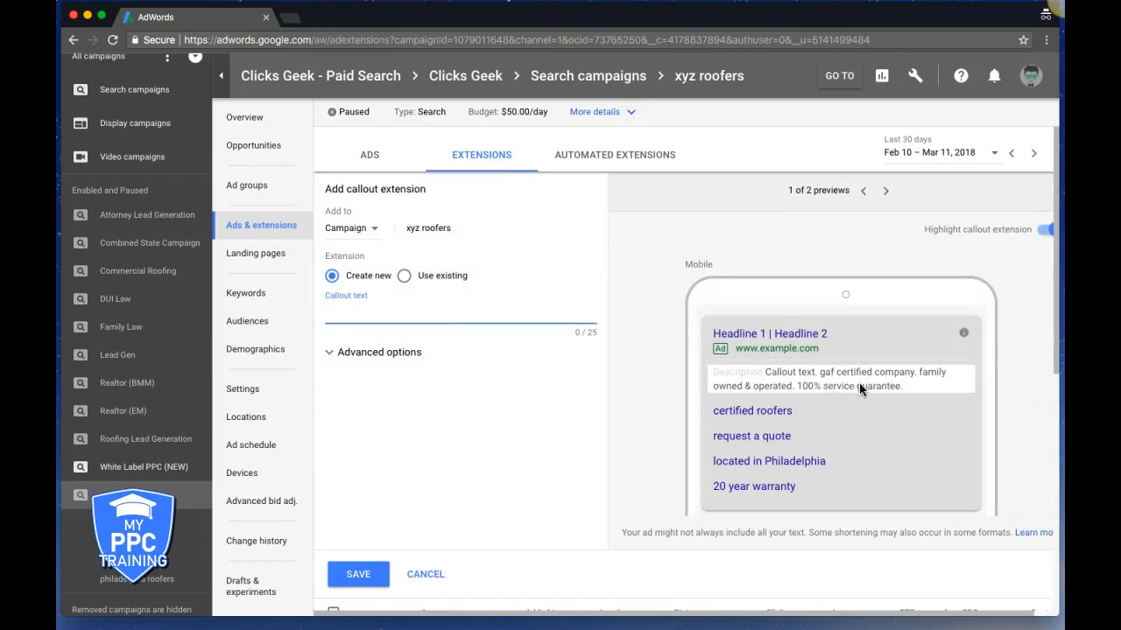
{"action": "left_click", "coordinate": [381, 316]}
{"action": "type", "text": "book"}
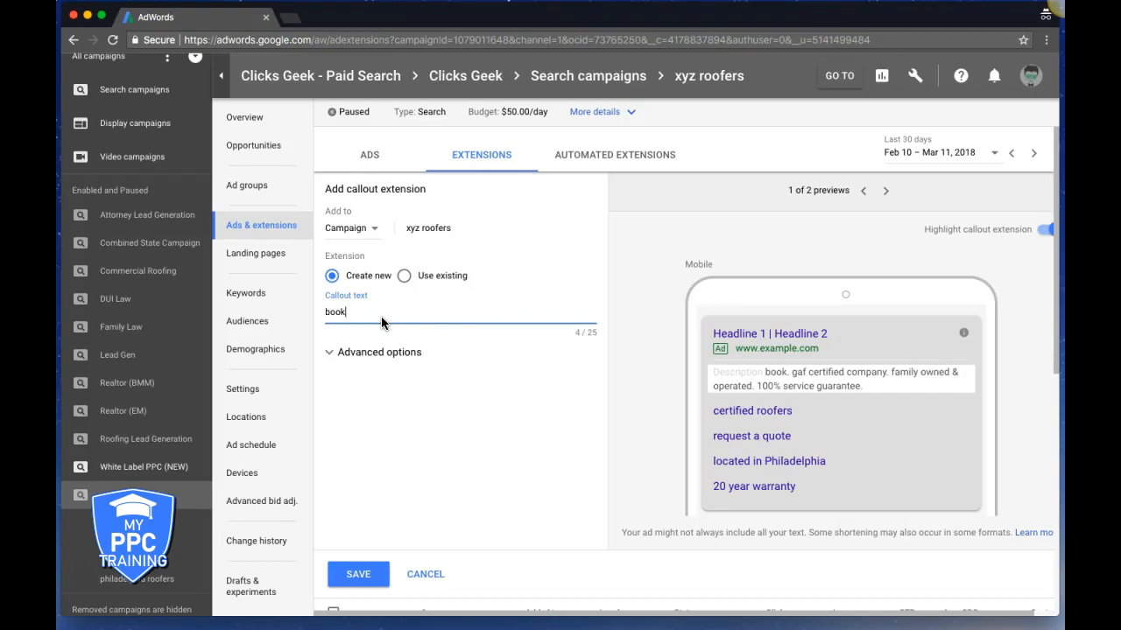
{"action": "type", "text": " your inspect"}
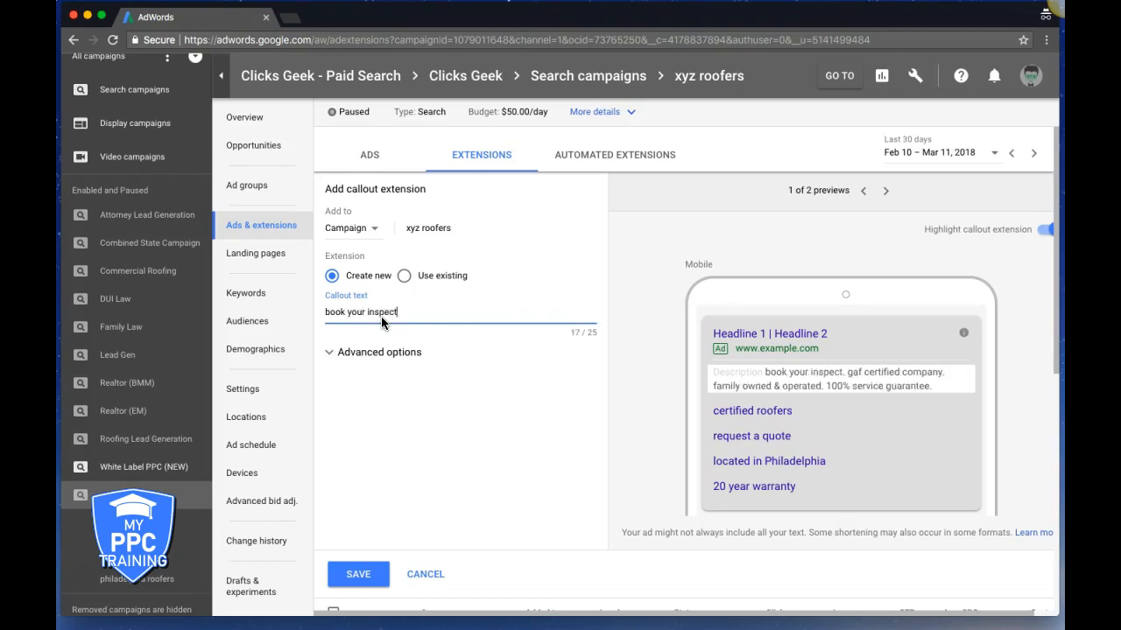
{"action": "type", "text": "ion now"}
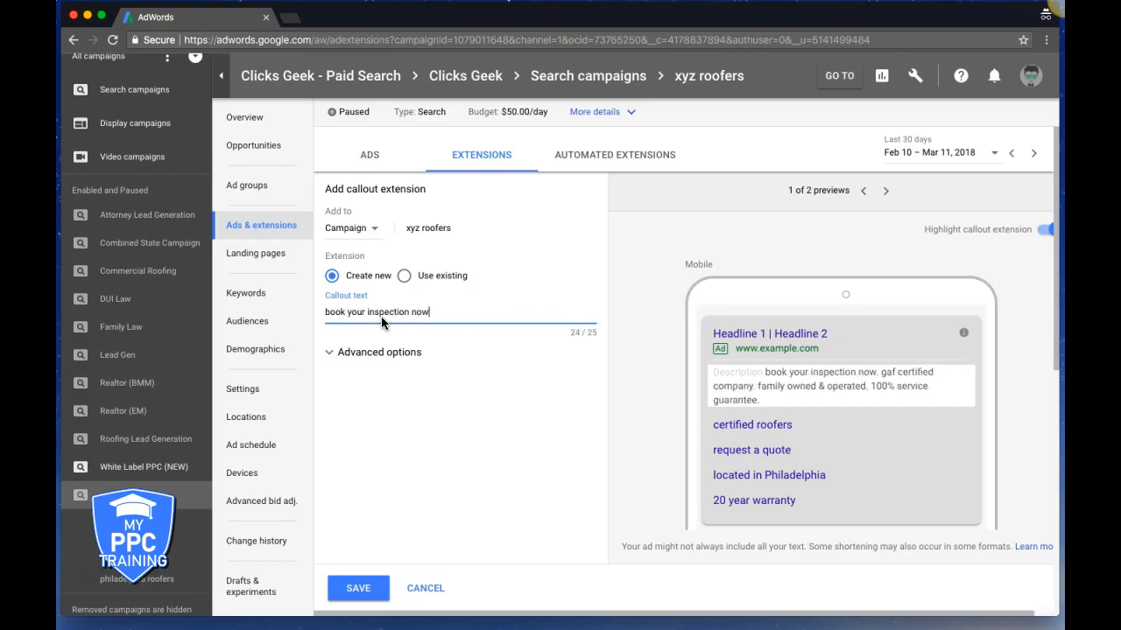
{"action": "left_click", "coordinate": [366, 589]}
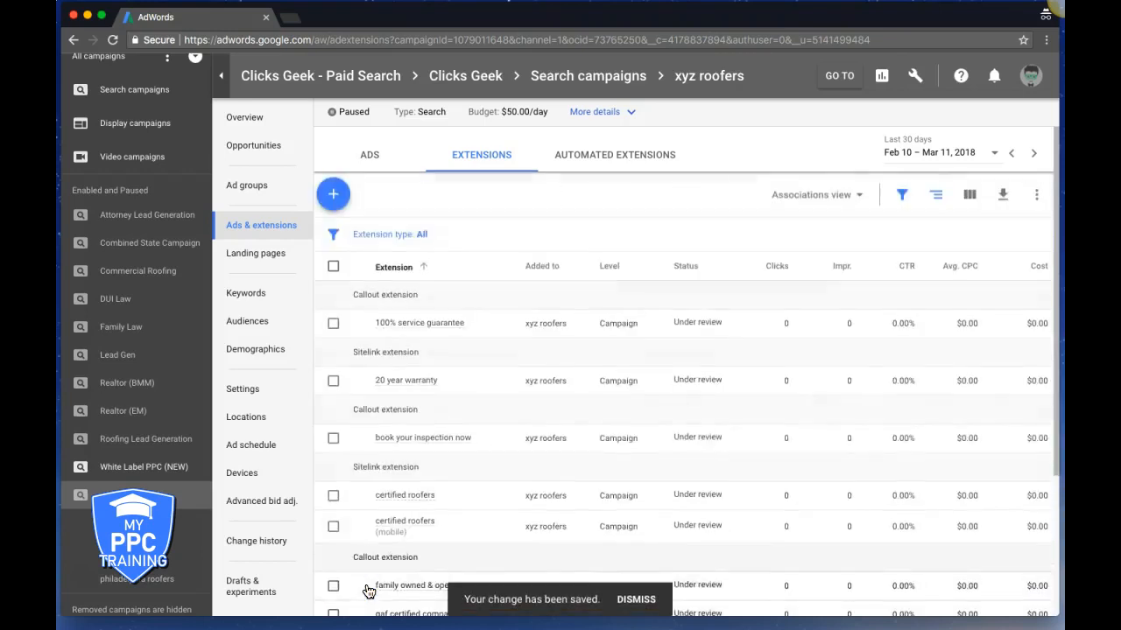
Review the four saved callouts in the extensions table, then bring up the extension-type menu
{"action": "scroll", "coordinate": [649, 324], "scroll_direction": "down", "scroll_amount": 5}
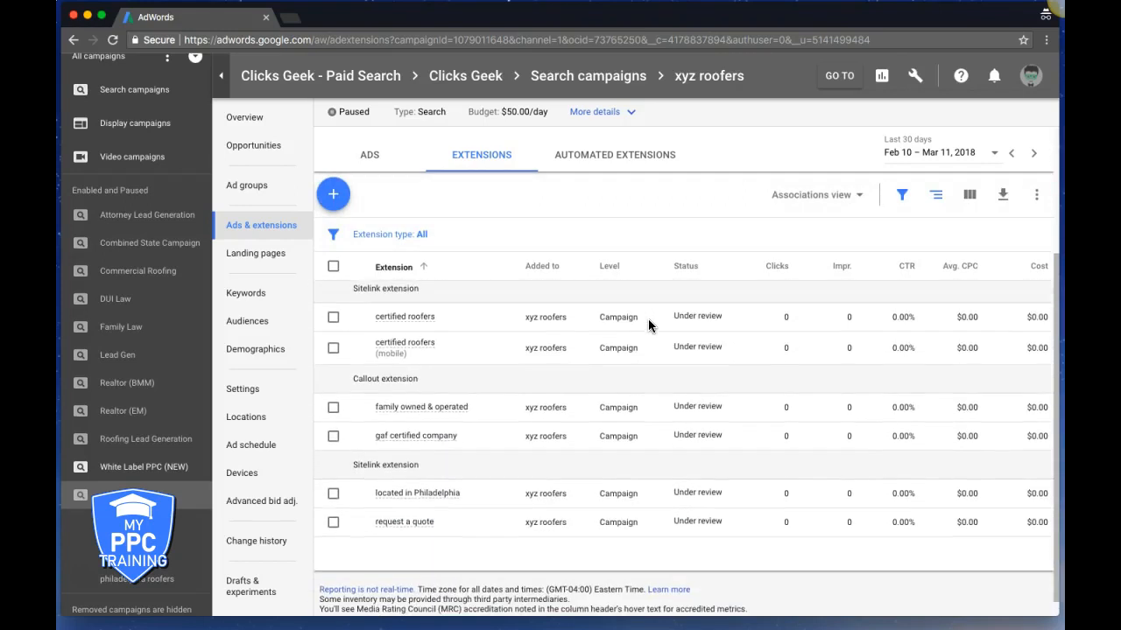
{"action": "scroll", "coordinate": [647, 319], "scroll_direction": "up", "scroll_amount": 4}
{"action": "scroll", "coordinate": [647, 319], "scroll_direction": "up", "scroll_amount": 1}
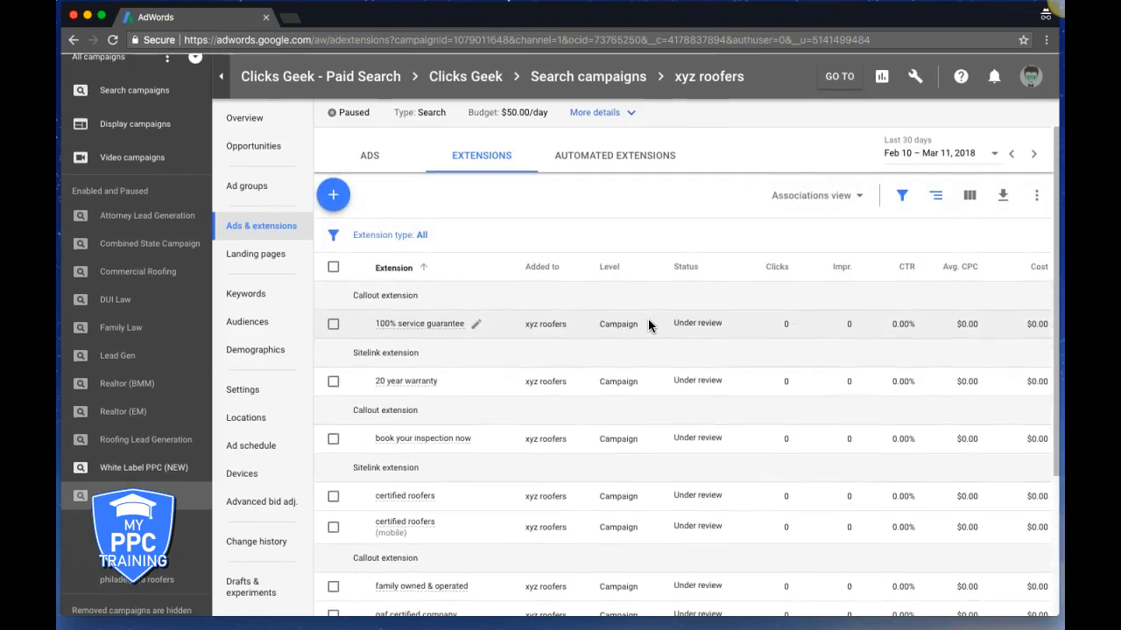
{"action": "left_click", "coordinate": [340, 201]}
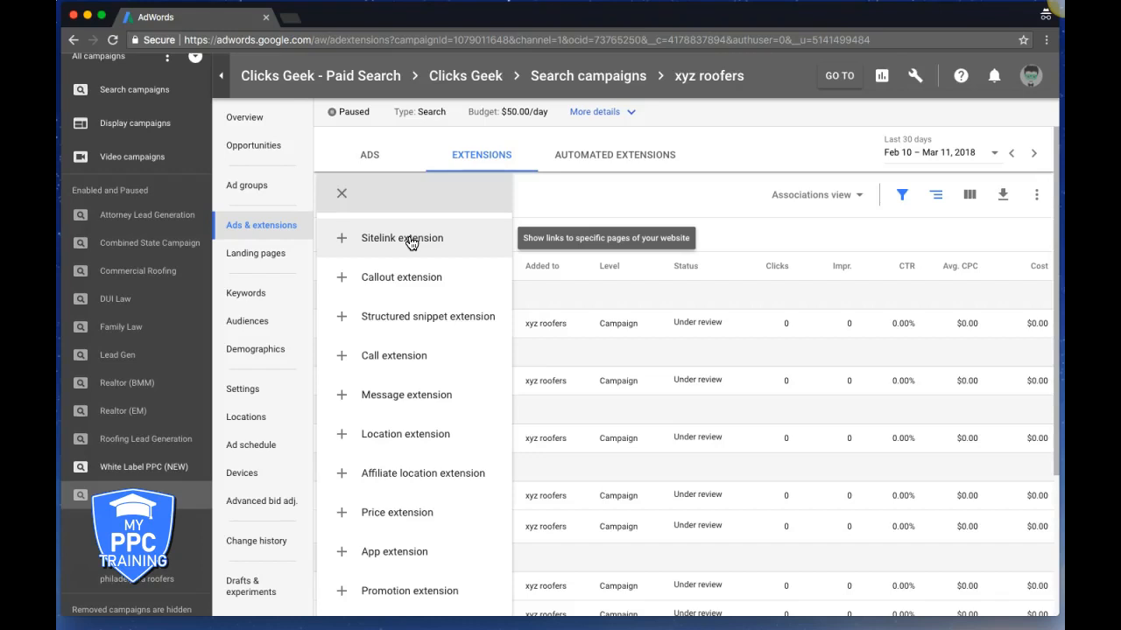
Start a structured snippet extension with Service catalog as its header
{"action": "left_click", "coordinate": [411, 318]}
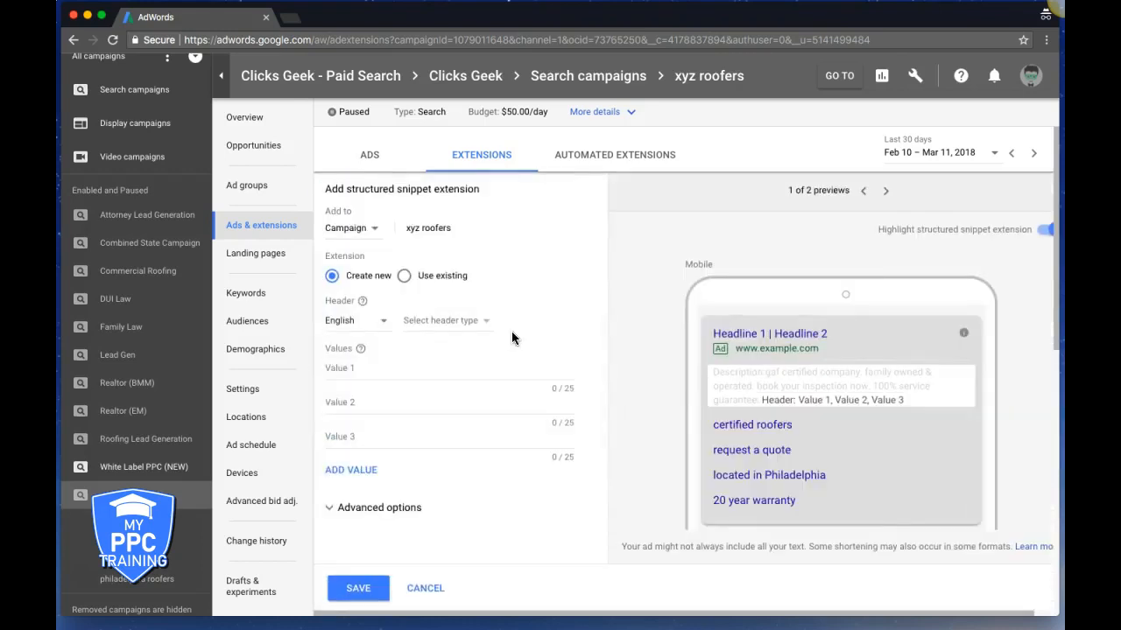
{"action": "left_click", "coordinate": [436, 323]}
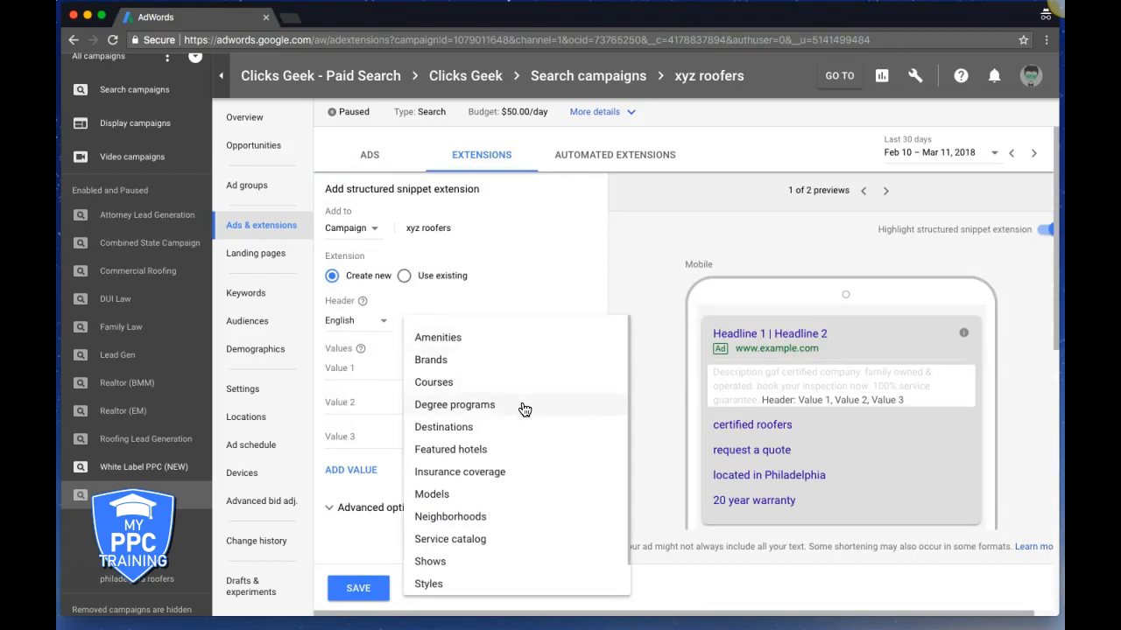
{"action": "scroll", "coordinate": [516, 446], "scroll_direction": "down", "scroll_amount": 1}
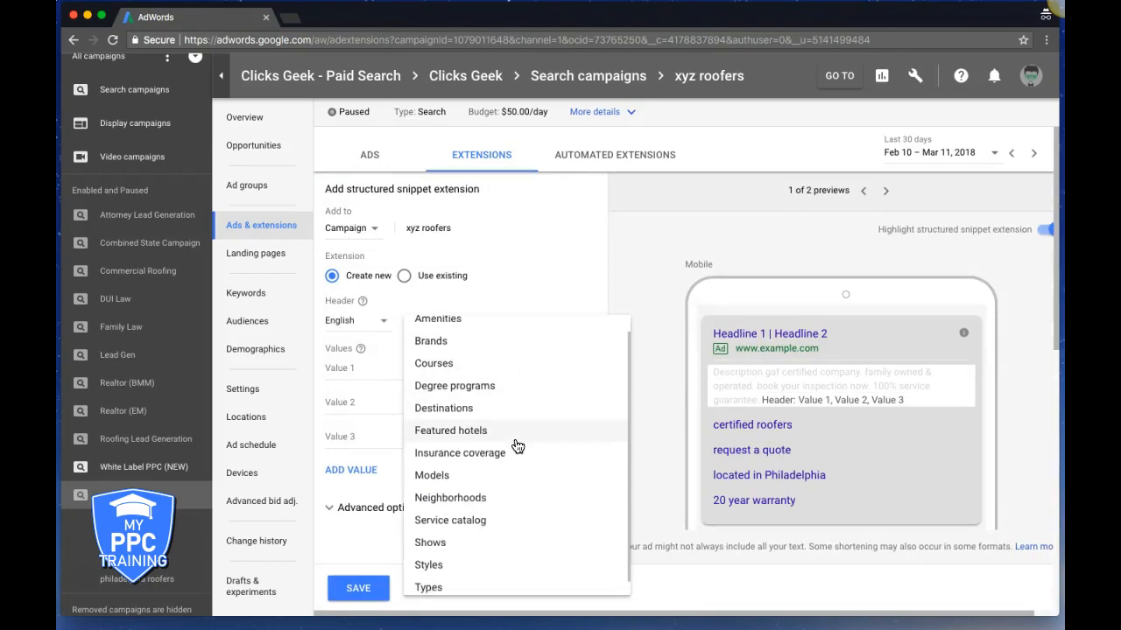
{"action": "scroll", "coordinate": [516, 447], "scroll_direction": "down", "scroll_amount": 1}
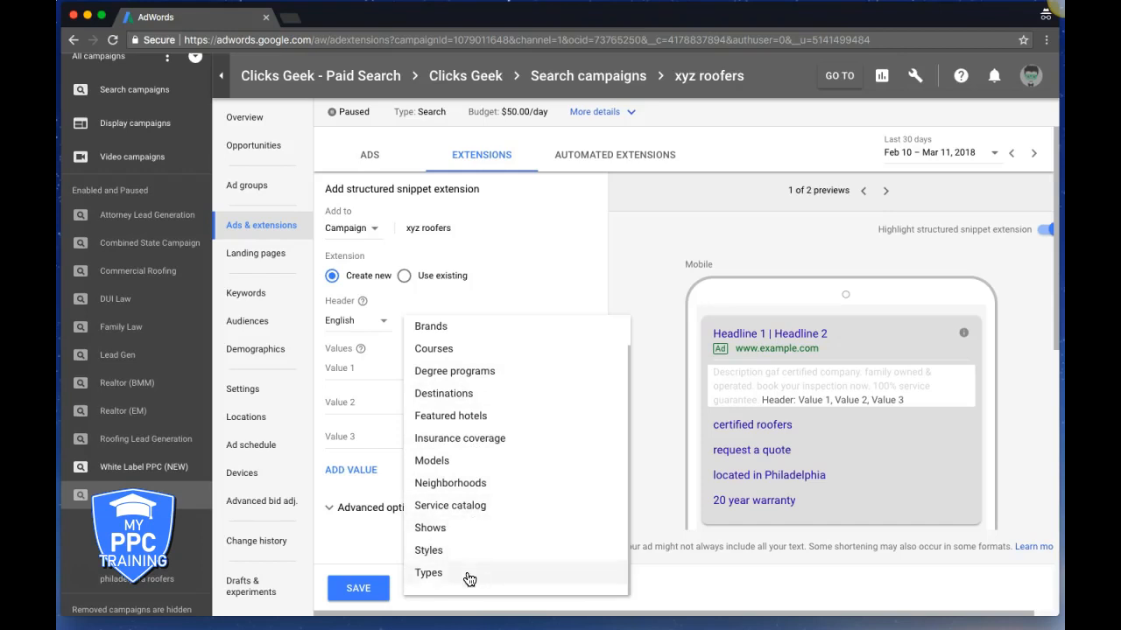
{"action": "left_click", "coordinate": [466, 507]}
Enter 'residential roofing' and 'commercial roofing' as the first two snippet values
{"action": "left_click", "coordinate": [346, 371]}
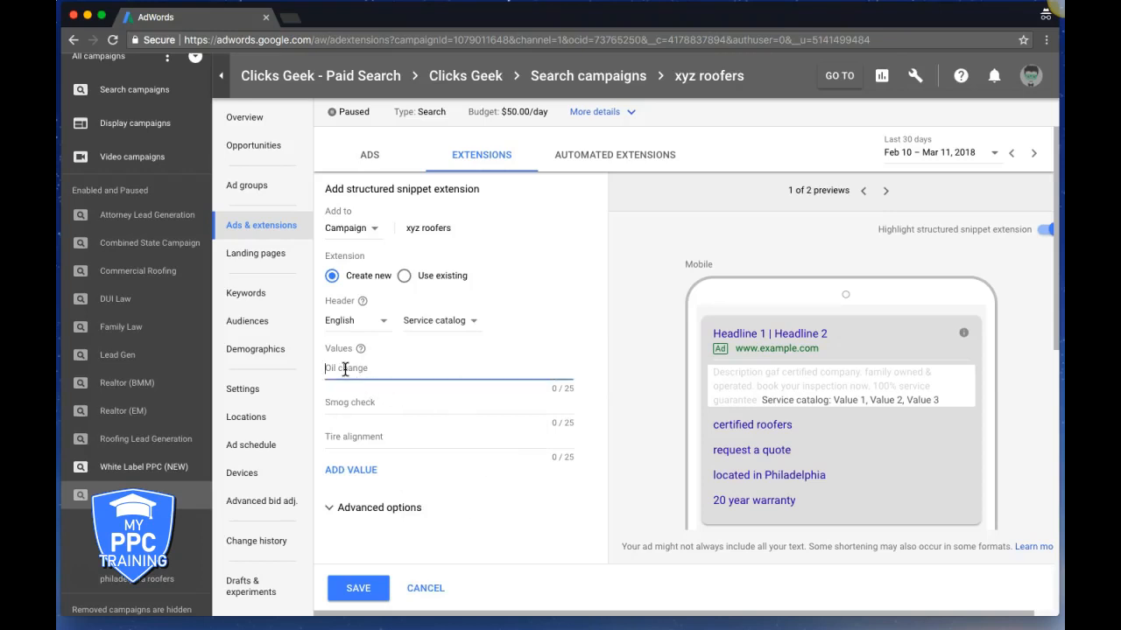
{"action": "type", "text": "reside"}
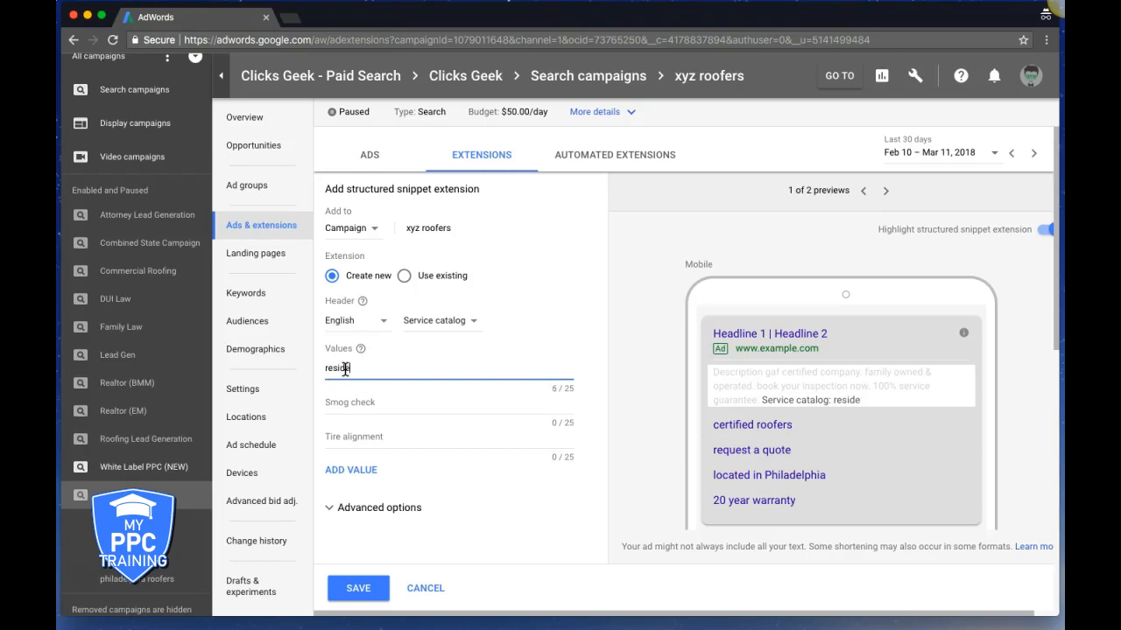
{"action": "type", "text": "ntial roofing"}
{"action": "left_click", "coordinate": [354, 589]}
{"action": "left_click", "coordinate": [347, 403]}
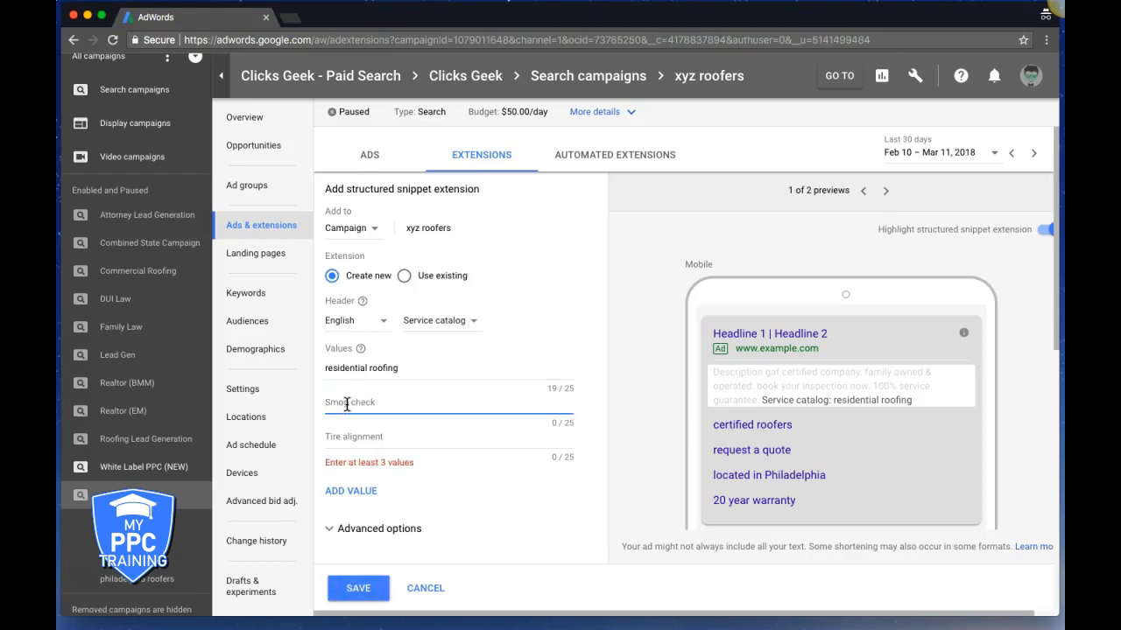
{"action": "type", "text": "commercial roofing"}
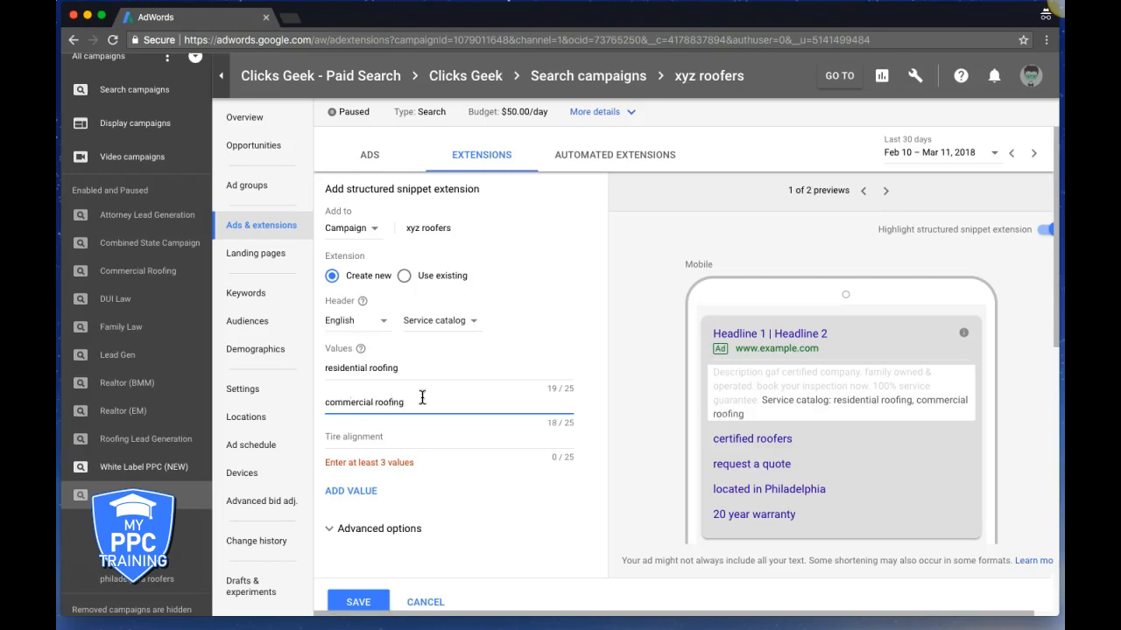
Add 'flat roof repair' and 'rubber roofing' as third and fourth values, then save the snippet
{"action": "left_click", "coordinate": [356, 436]}
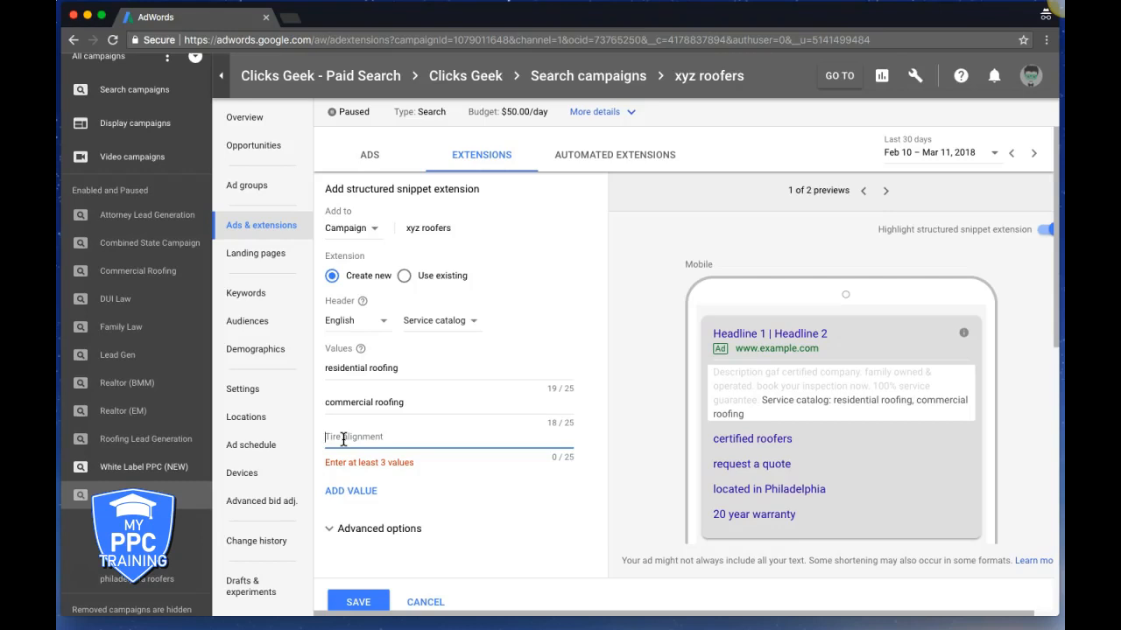
{"action": "type", "text": "flat roof repair"}
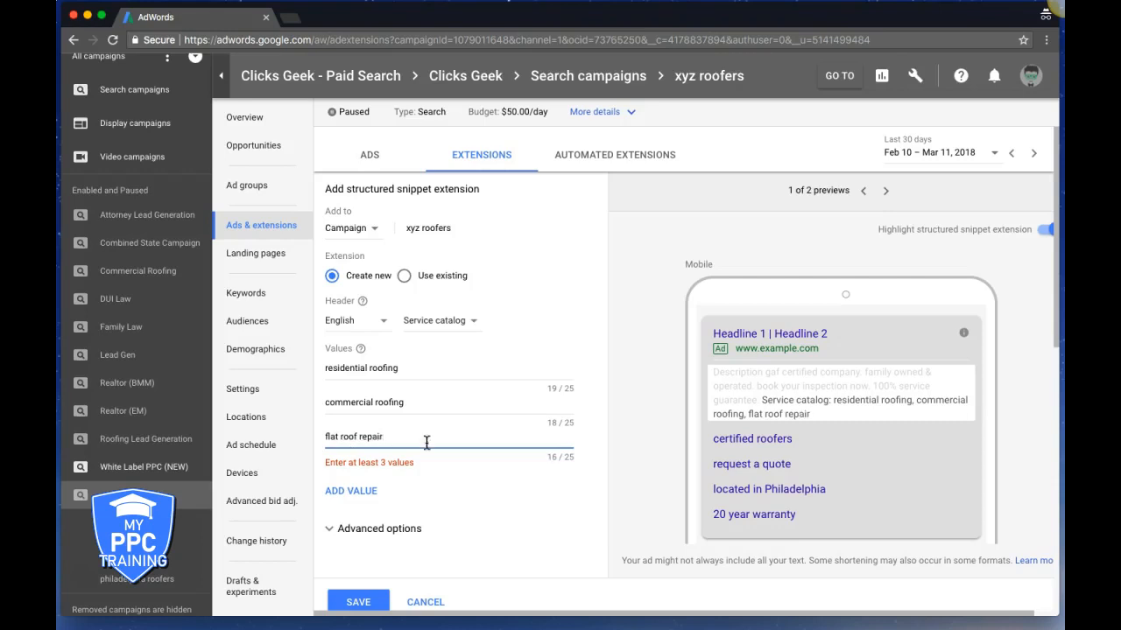
{"action": "left_click", "coordinate": [363, 491]}
{"action": "left_click", "coordinate": [346, 473]}
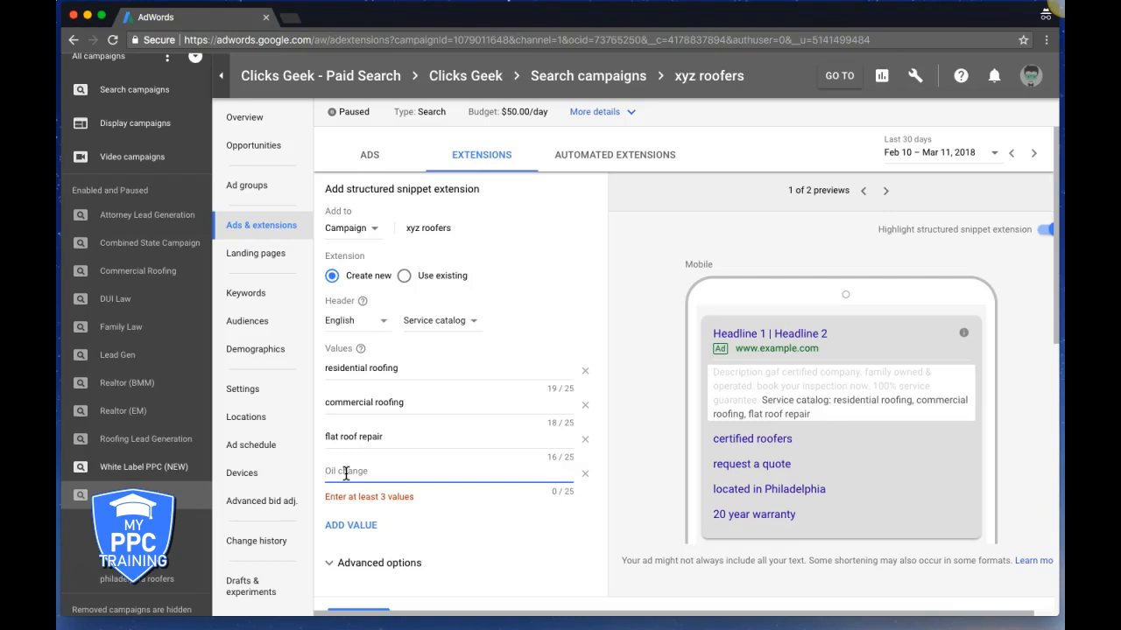
{"action": "type", "text": "rubber roofing"}
{"action": "scroll", "coordinate": [432, 520], "scroll_direction": "down", "scroll_amount": 3}
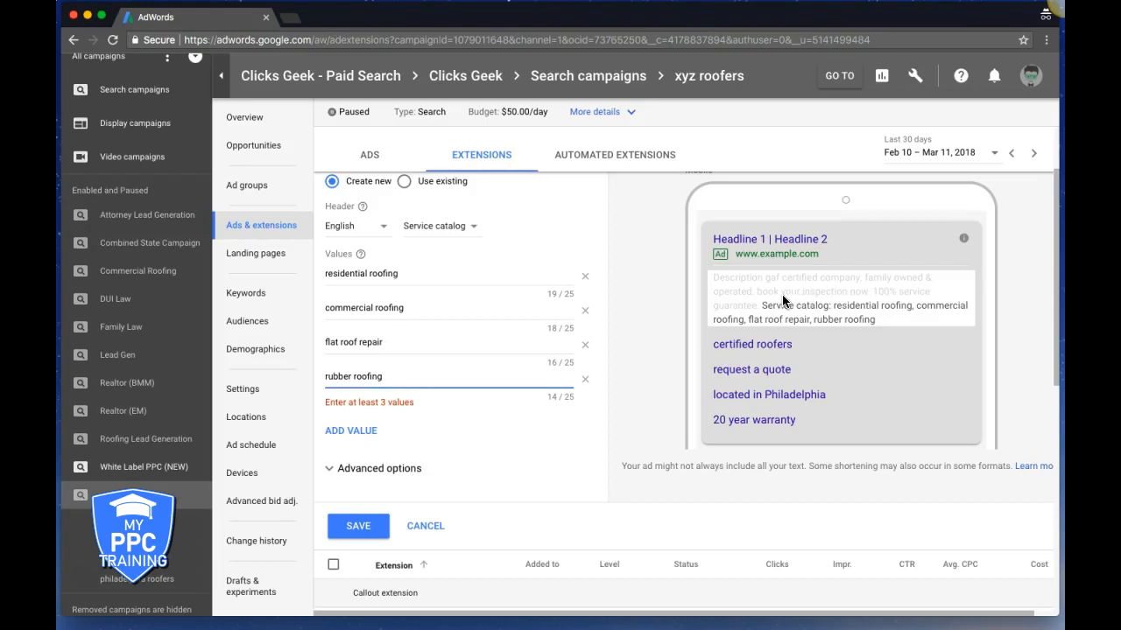
{"action": "left_click", "coordinate": [358, 525]}
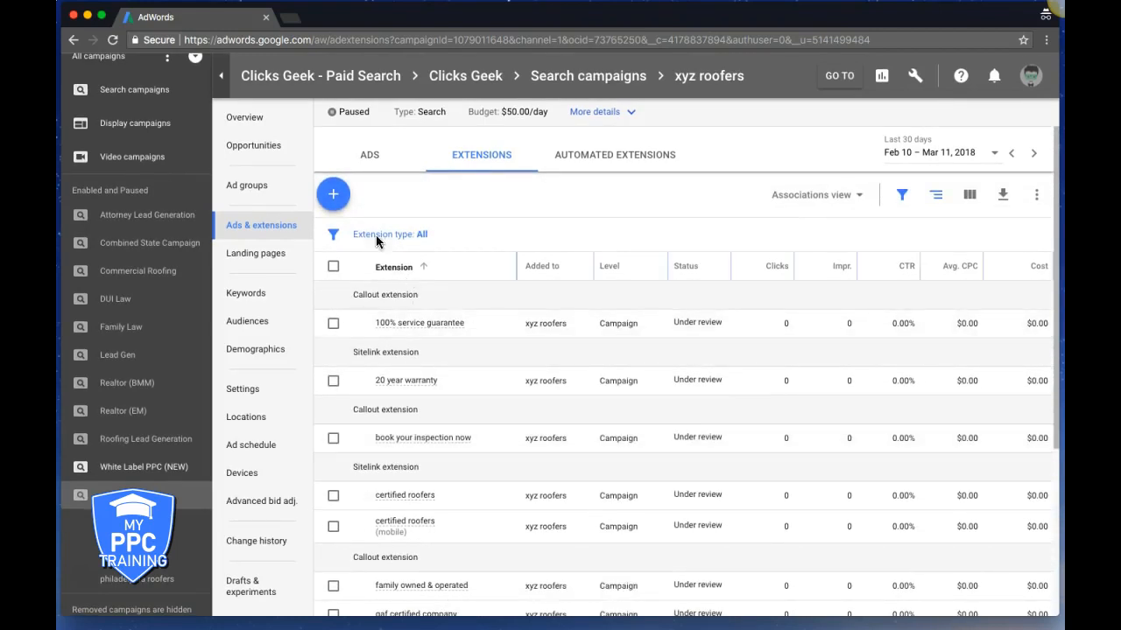
Choose Call extension from the + menu to get an empty call extension form
{"action": "left_click", "coordinate": [335, 206]}
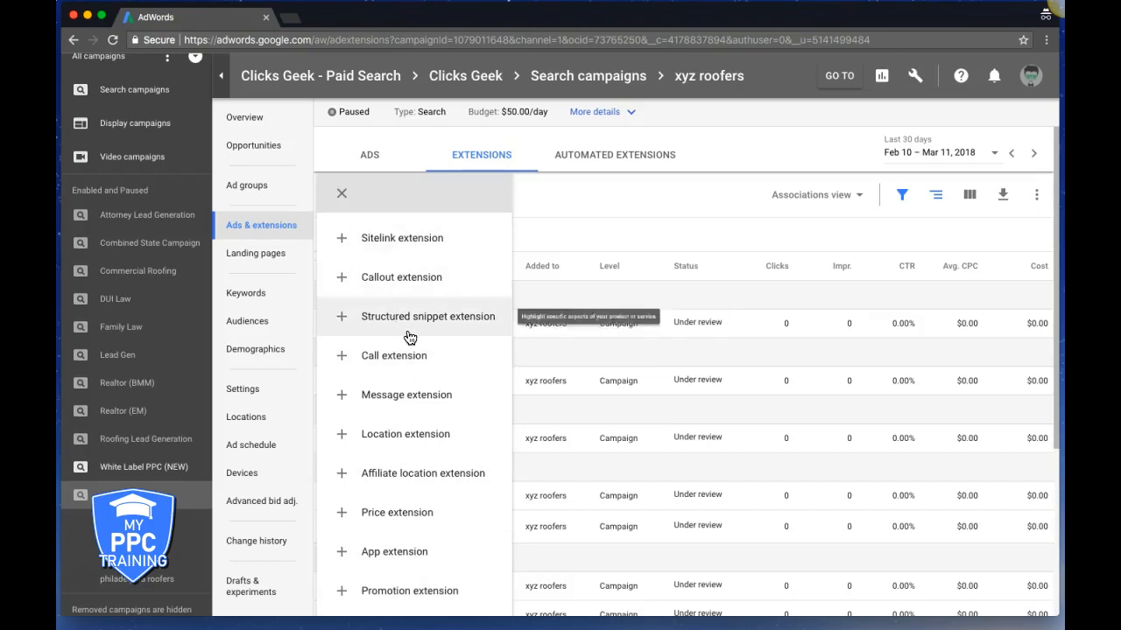
{"action": "left_click", "coordinate": [392, 361]}
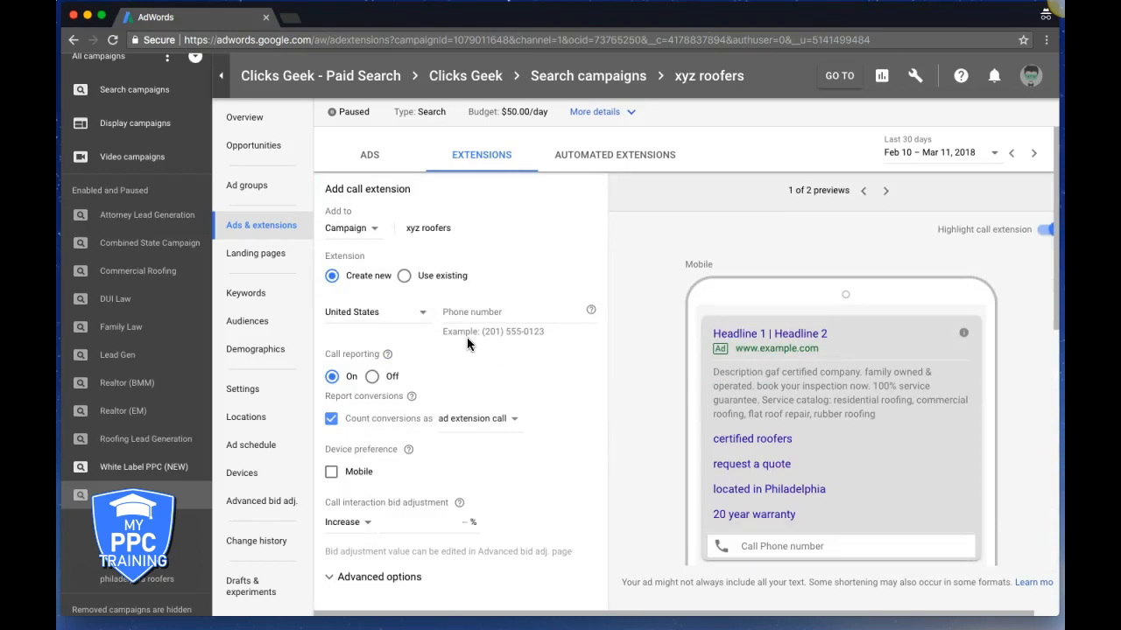
Enter the business phone number in the call extension's Phone number field, keeping call reporting on
{"action": "left_click", "coordinate": [474, 315]}
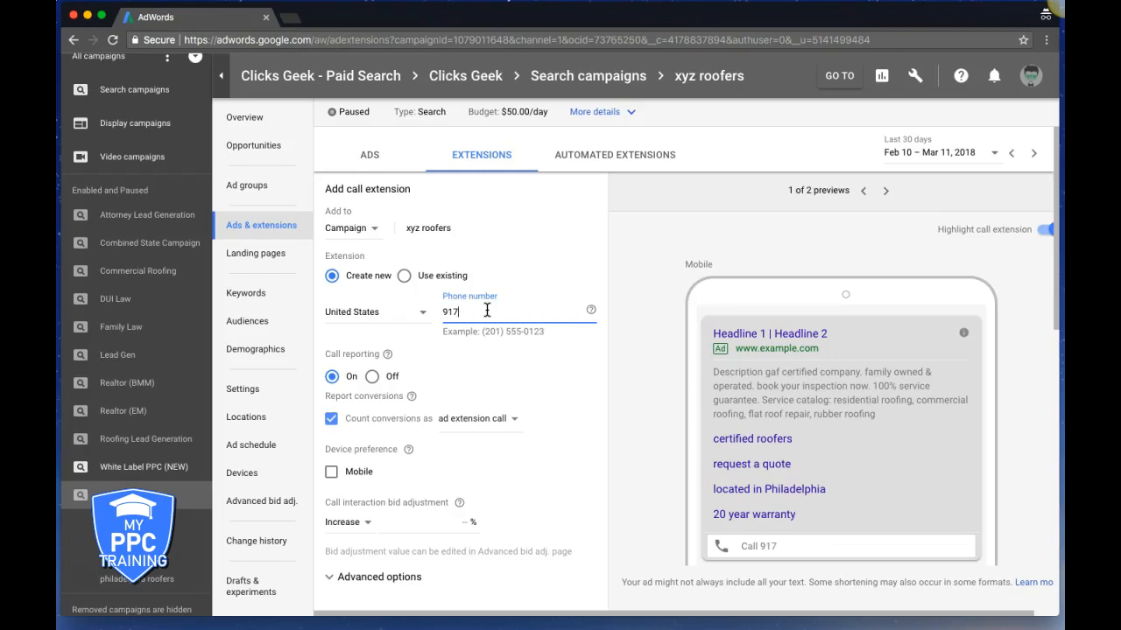
{"action": "mouse_move", "coordinate": [389, 359]}
{"action": "left_click", "coordinate": [915, 77]}
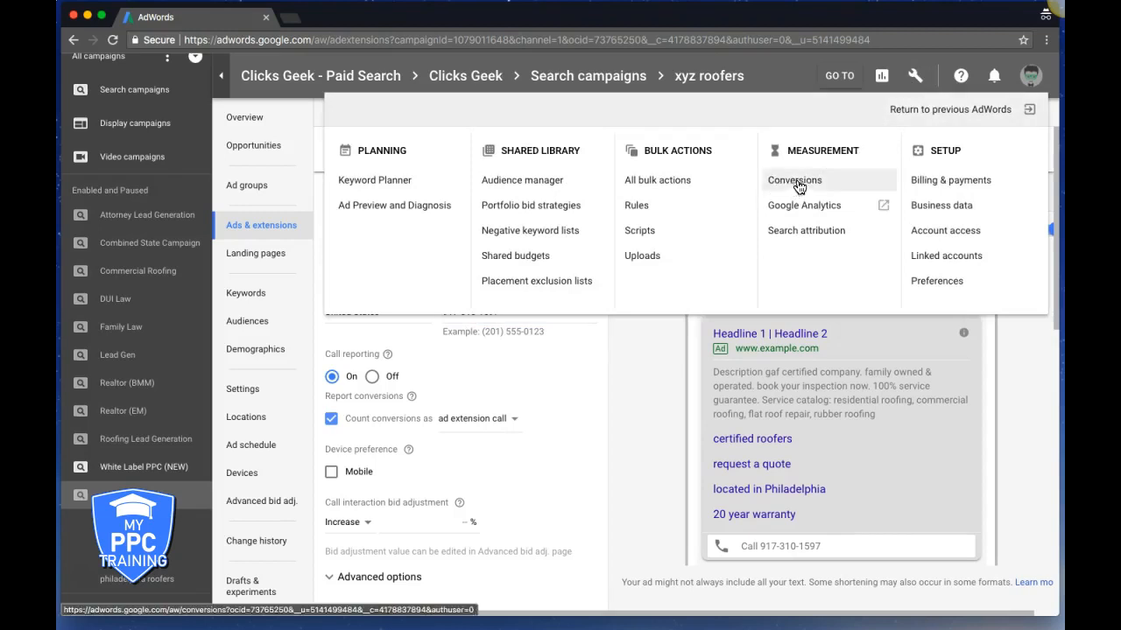
Close the Tools overview, leave Mobile unchecked, and save the call extension
{"action": "left_click", "coordinate": [659, 443]}
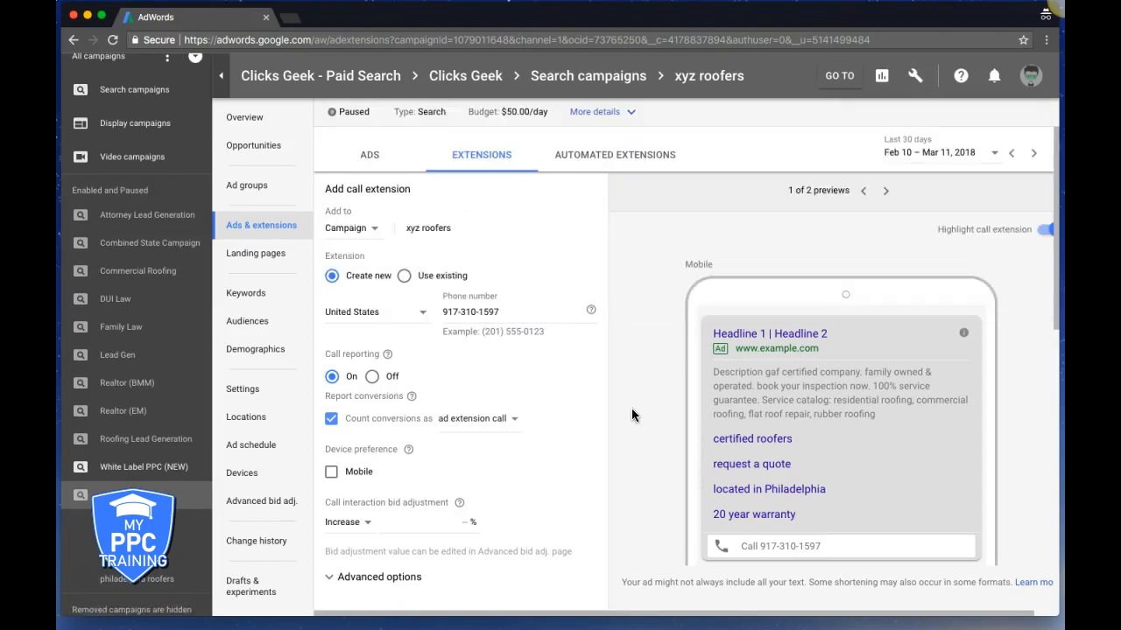
{"action": "scroll", "coordinate": [633, 416], "scroll_direction": "down", "scroll_amount": 2}
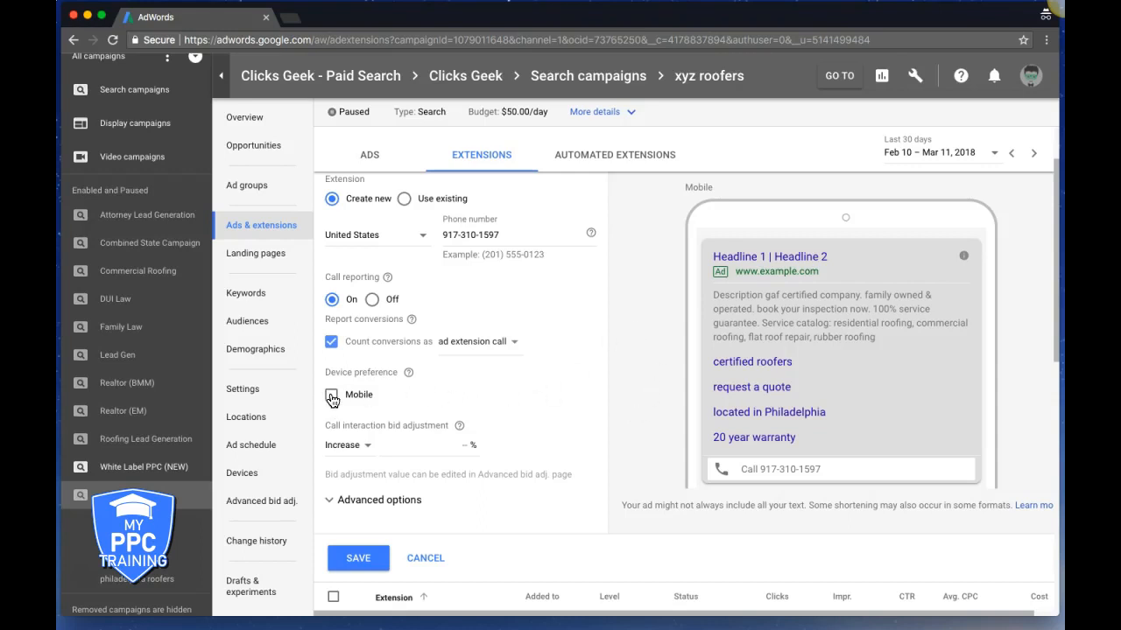
{"action": "scroll", "coordinate": [550, 333], "scroll_direction": "up", "scroll_amount": 1}
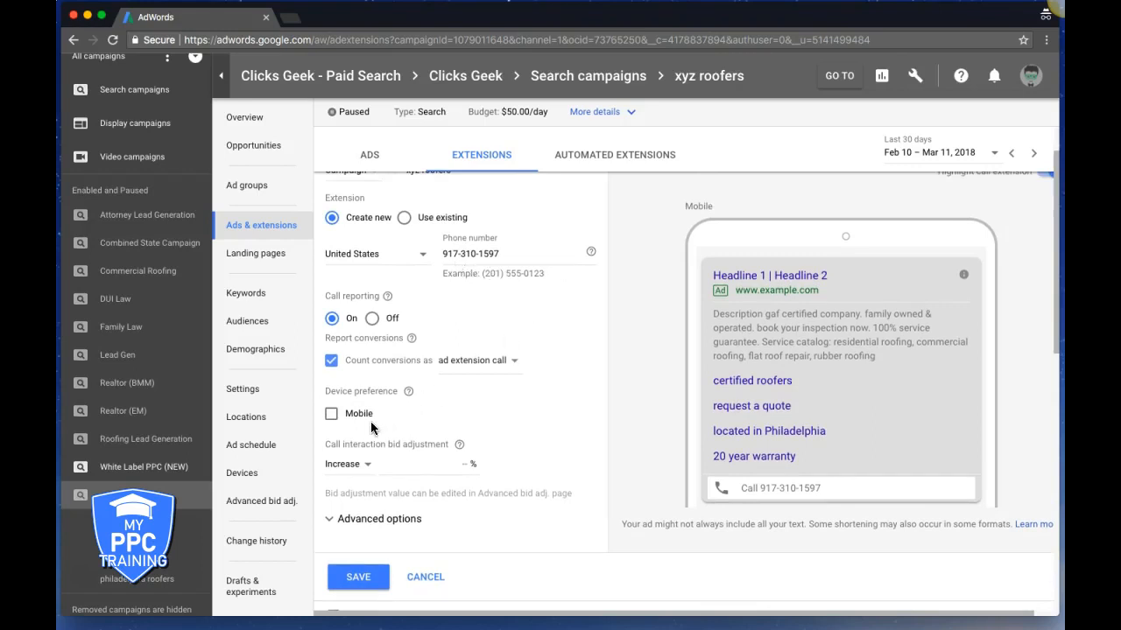
{"action": "left_click", "coordinate": [331, 415]}
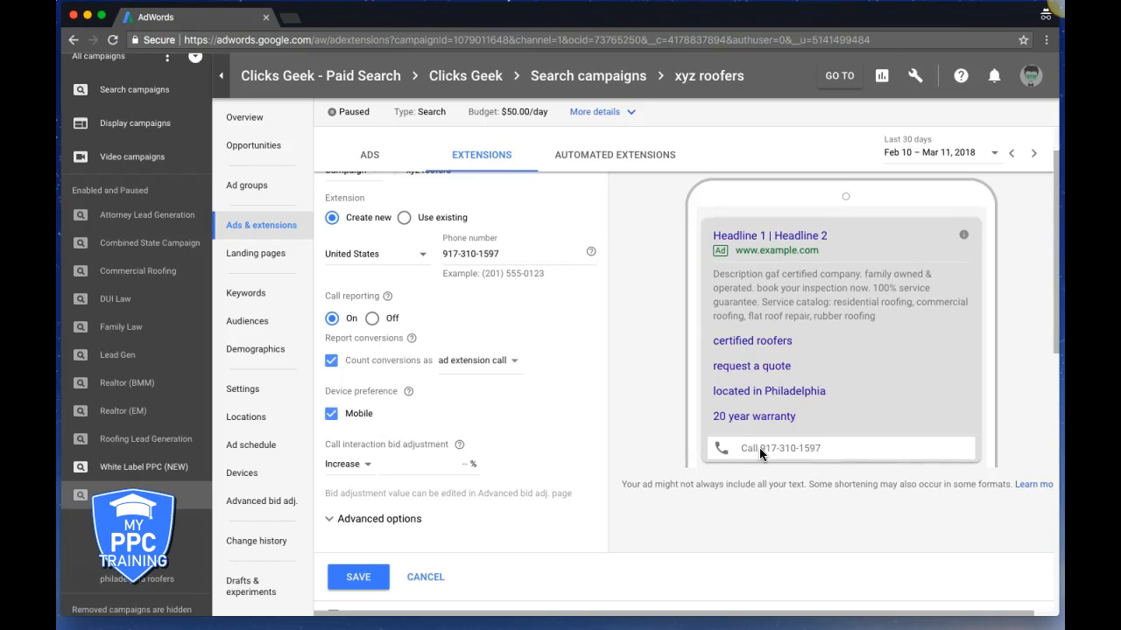
{"action": "left_click", "coordinate": [331, 414]}
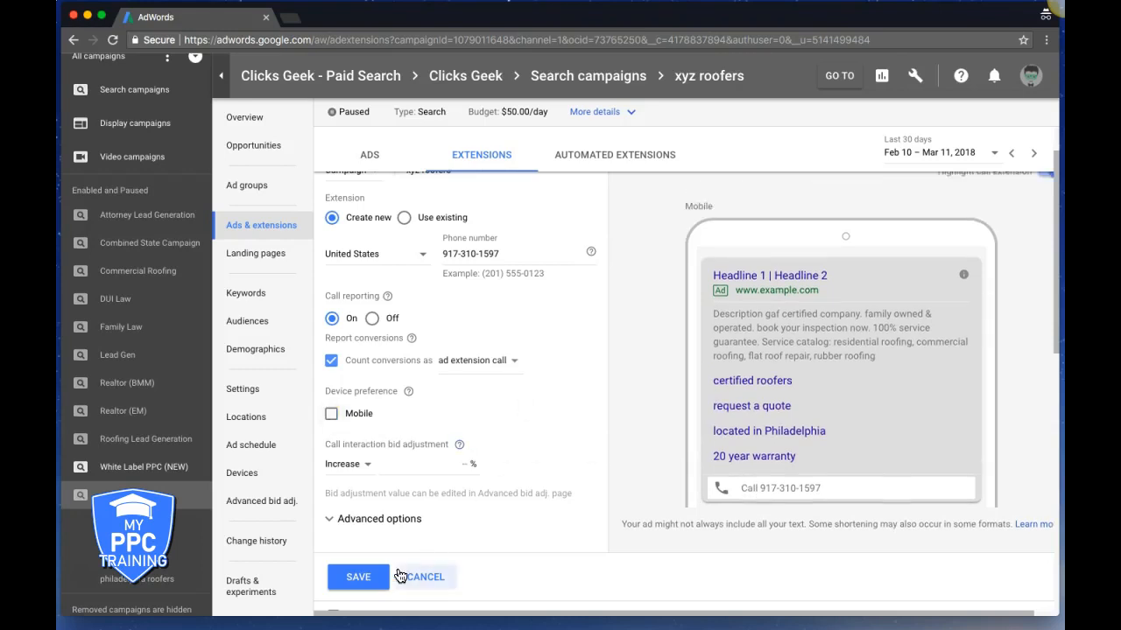
{"action": "left_click", "coordinate": [371, 583]}
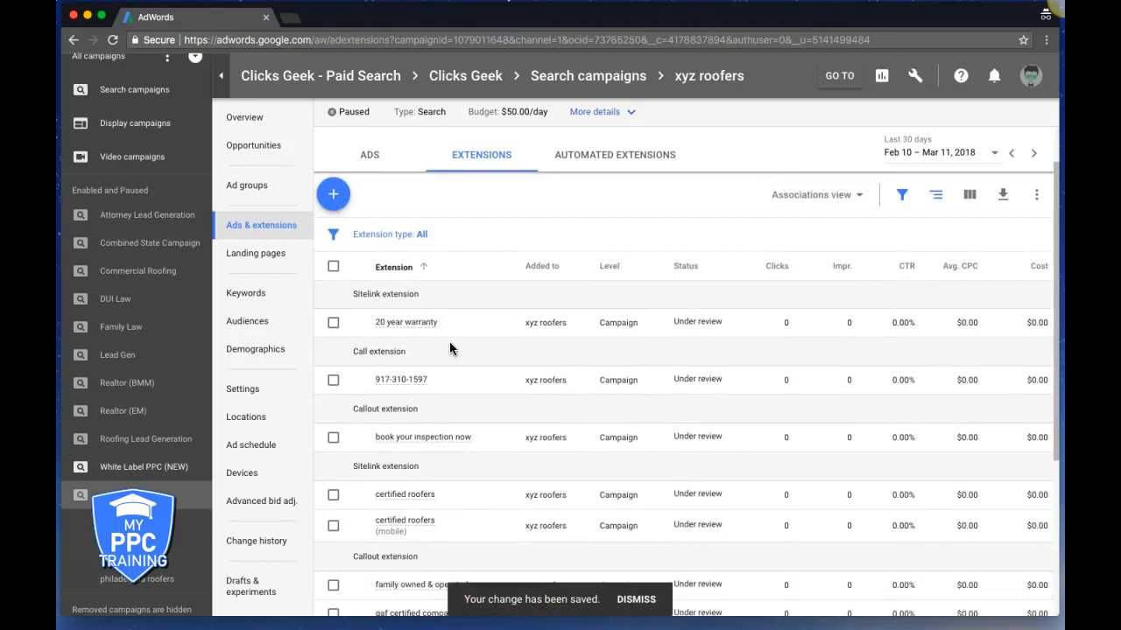
Start a new message extension and step through its phone number and business name fields
{"action": "left_click", "coordinate": [333, 194]}
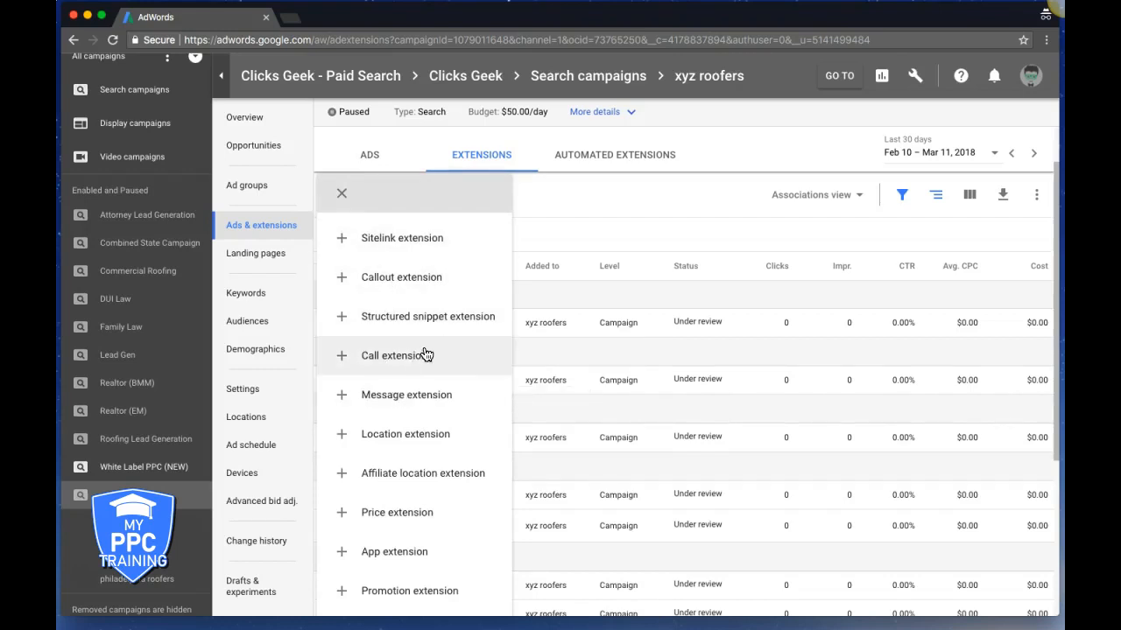
{"action": "left_click", "coordinate": [406, 398]}
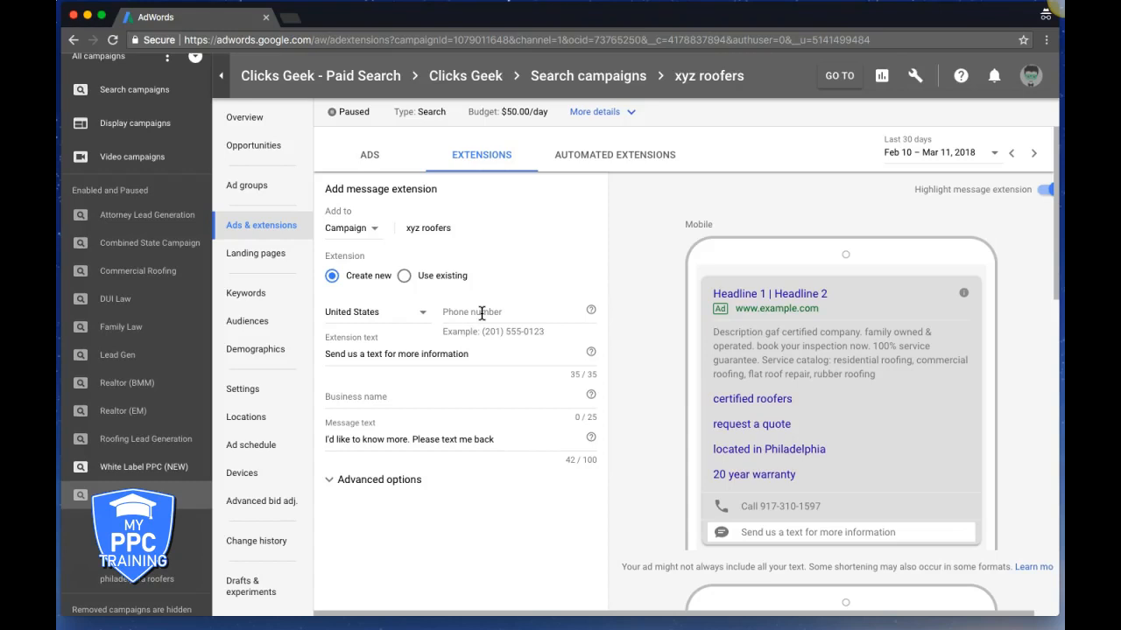
{"action": "left_click", "coordinate": [491, 317]}
{"action": "left_click", "coordinate": [431, 356]}
{"action": "left_click", "coordinate": [346, 401]}
Review the preset message text and the extension's call-to-action text
{"action": "left_click", "coordinate": [376, 440]}
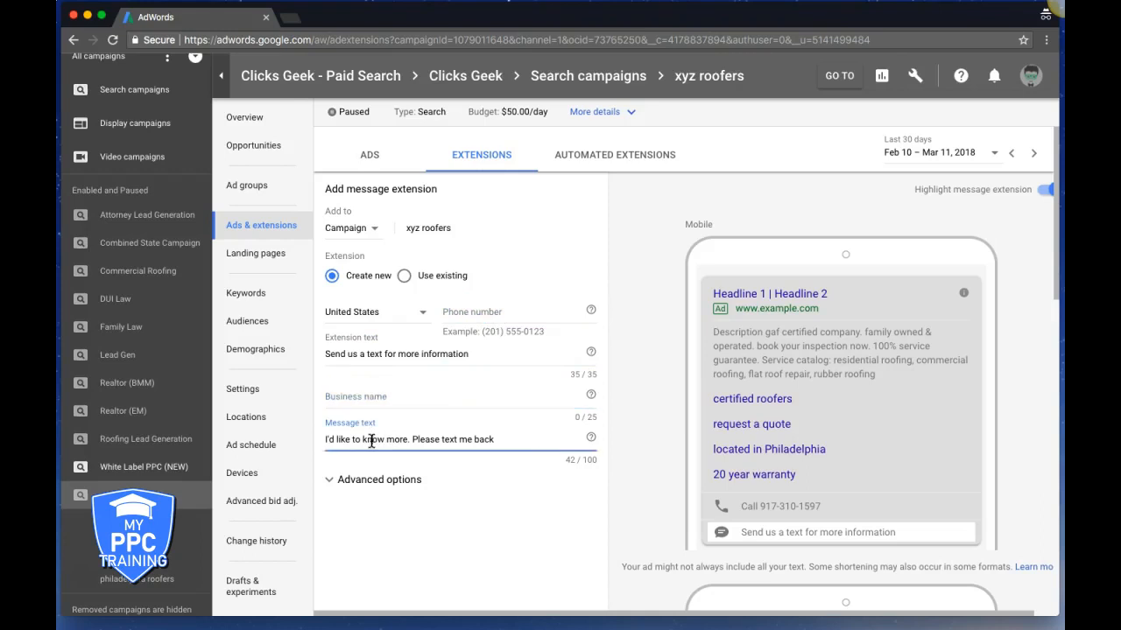
{"action": "triple_click", "coordinate": [425, 438]}
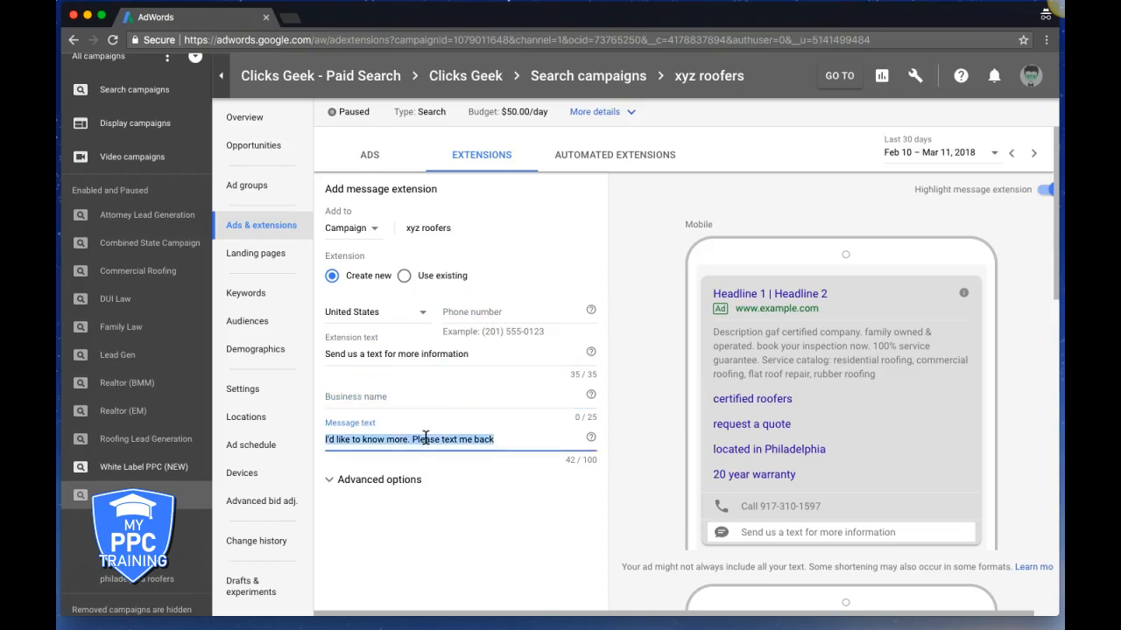
{"action": "left_click", "coordinate": [426, 437]}
{"action": "left_click", "coordinate": [514, 440]}
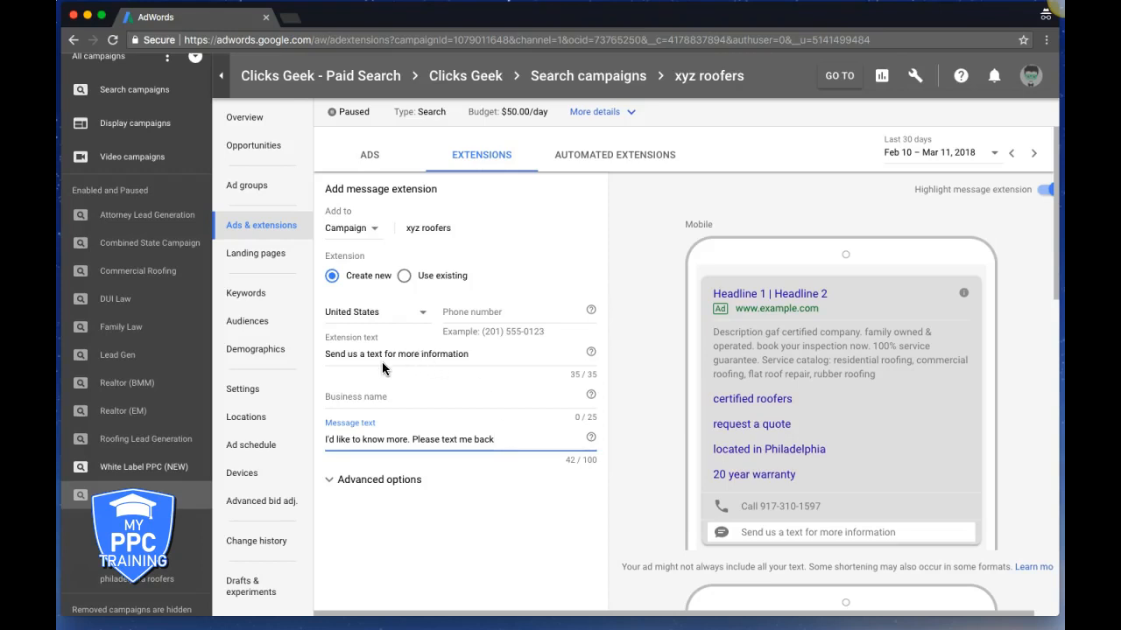
{"action": "left_click", "coordinate": [460, 354]}
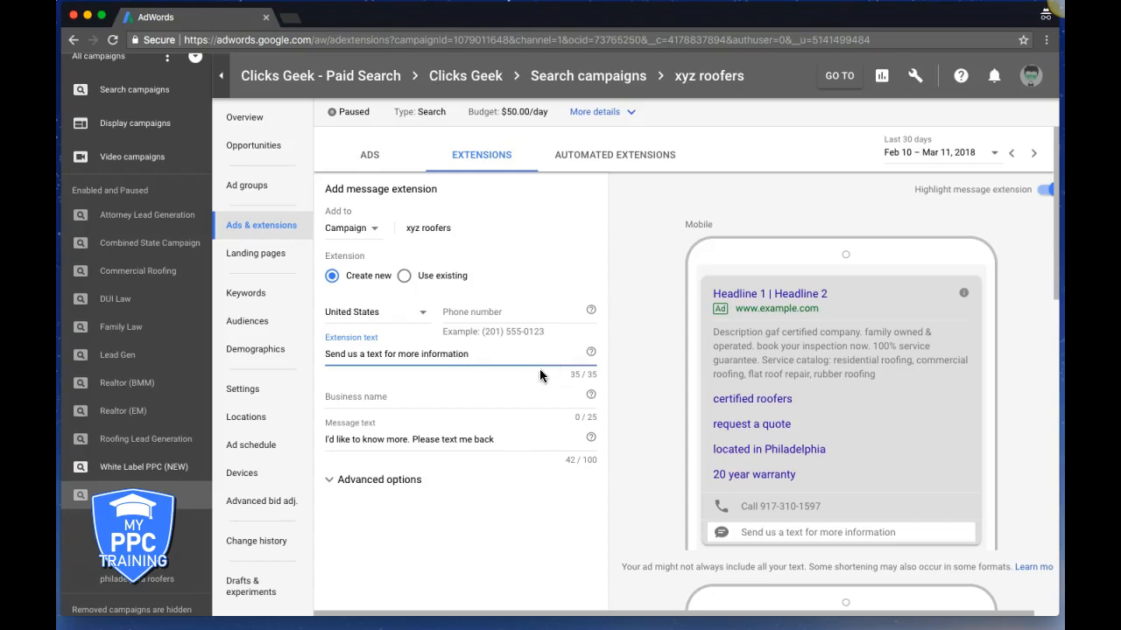
{"action": "mouse_move", "coordinate": [593, 357]}
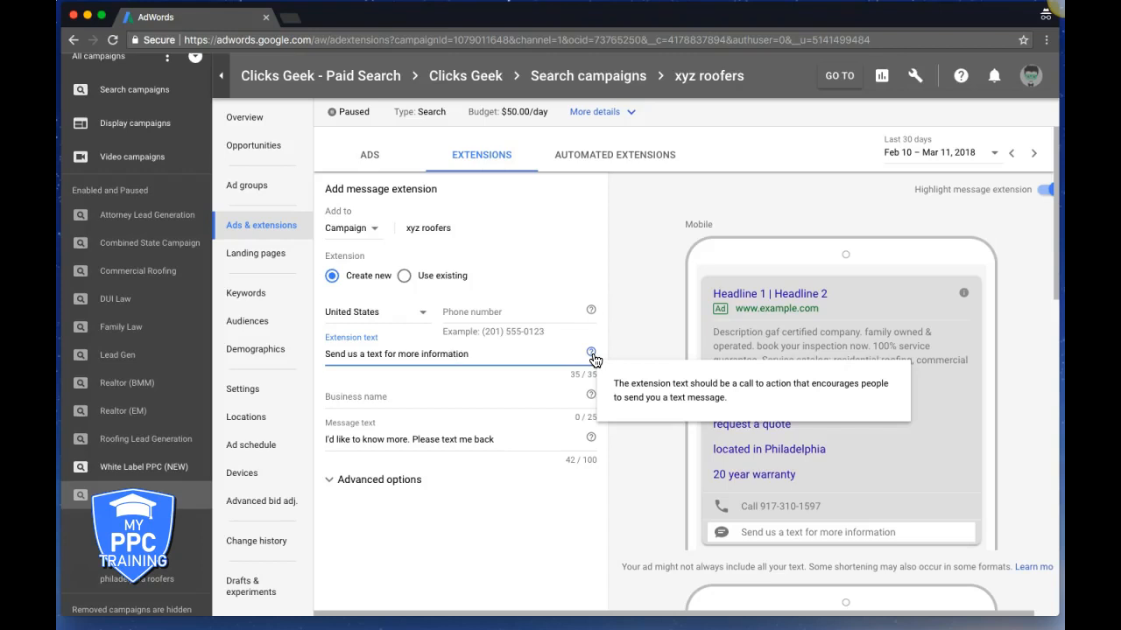
{"action": "left_click", "coordinate": [469, 311]}
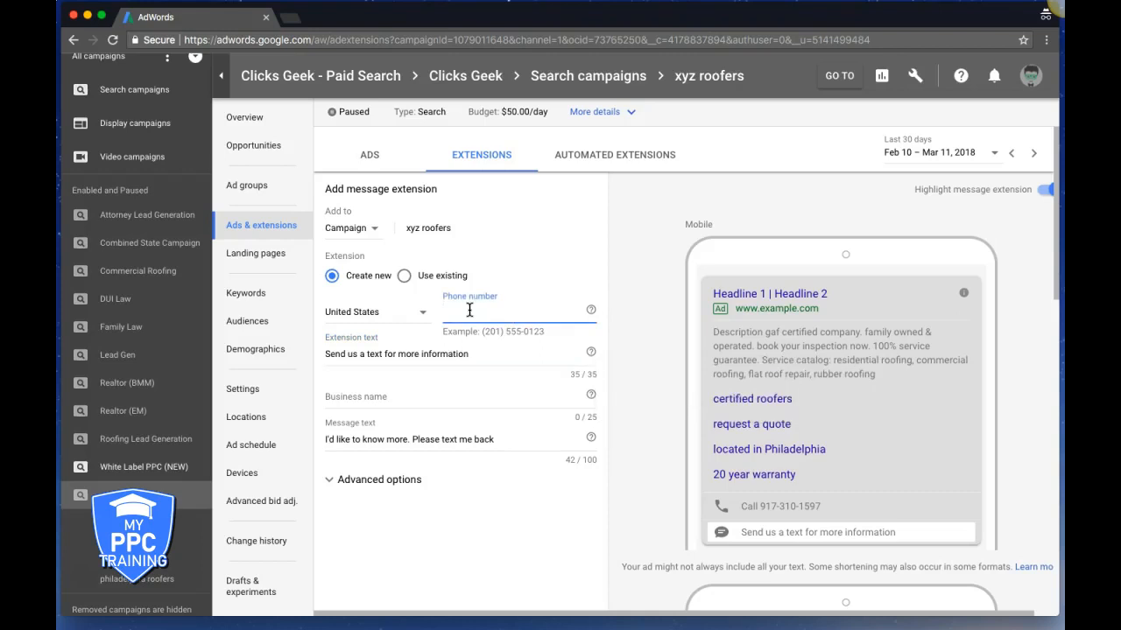
Expand Advanced options and look over the message extension's scheduling settings
{"action": "left_click", "coordinate": [380, 480]}
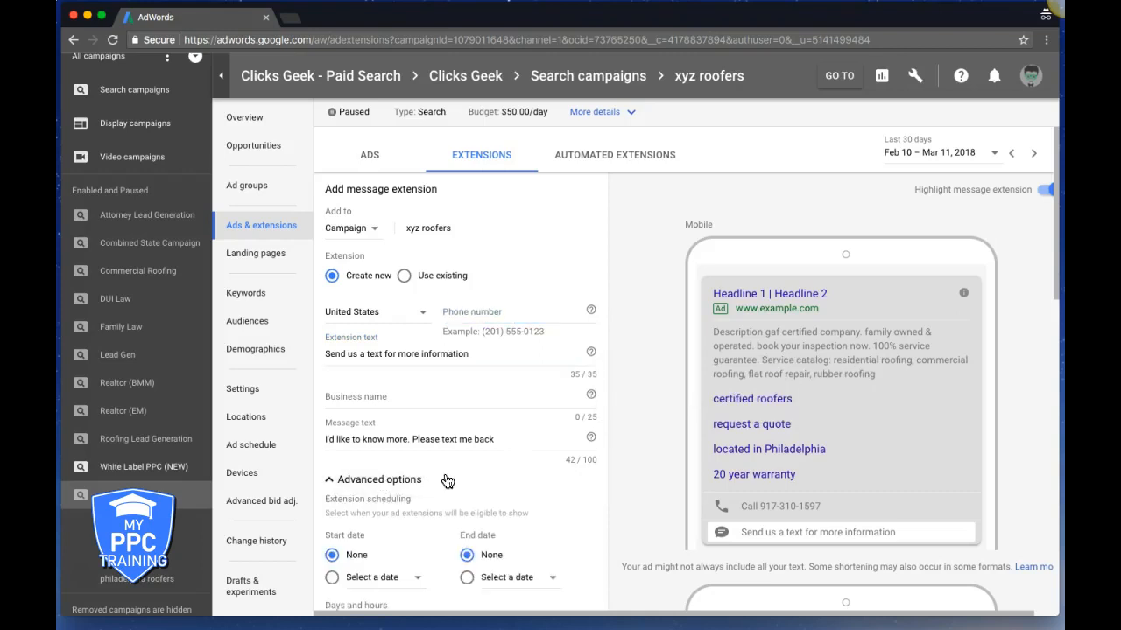
{"action": "scroll", "coordinate": [519, 480], "scroll_direction": "down", "scroll_amount": 4}
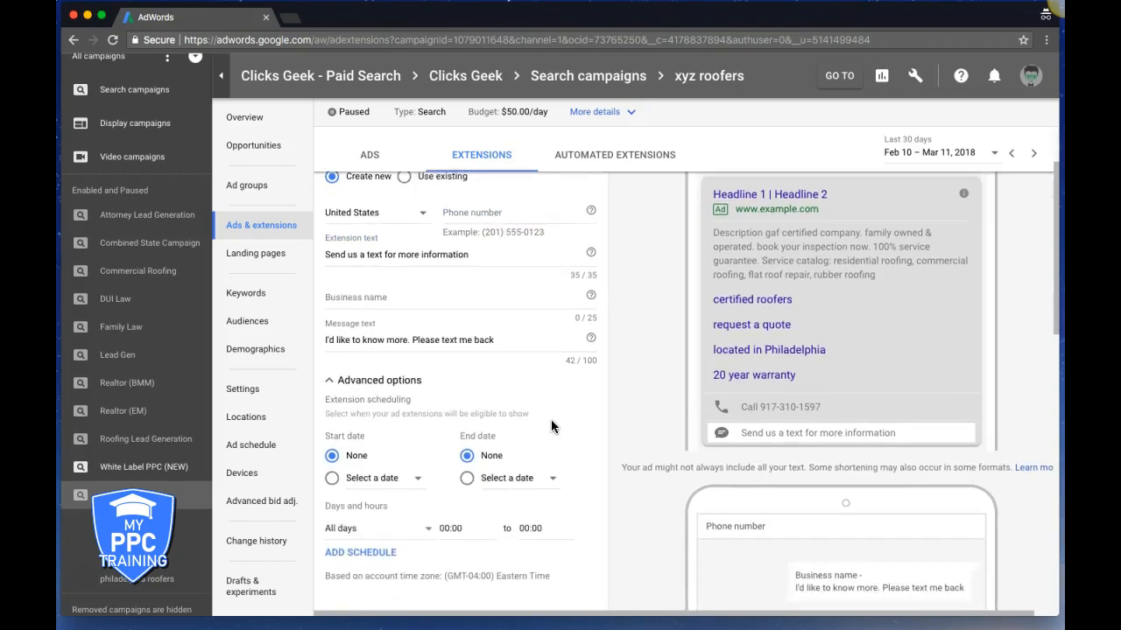
{"action": "scroll", "coordinate": [519, 426], "scroll_direction": "down", "scroll_amount": 1}
{"action": "scroll", "coordinate": [518, 473], "scroll_direction": "down", "scroll_amount": 1}
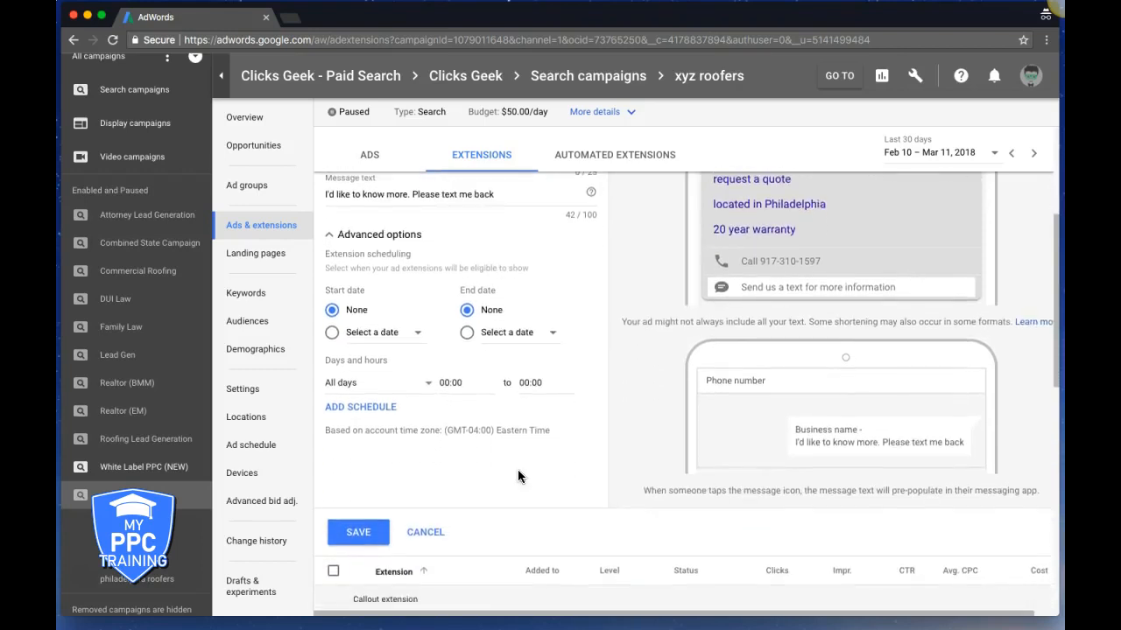
{"action": "scroll", "coordinate": [455, 489], "scroll_direction": "up", "scroll_amount": 3}
{"action": "scroll", "coordinate": [455, 483], "scroll_direction": "up", "scroll_amount": 1}
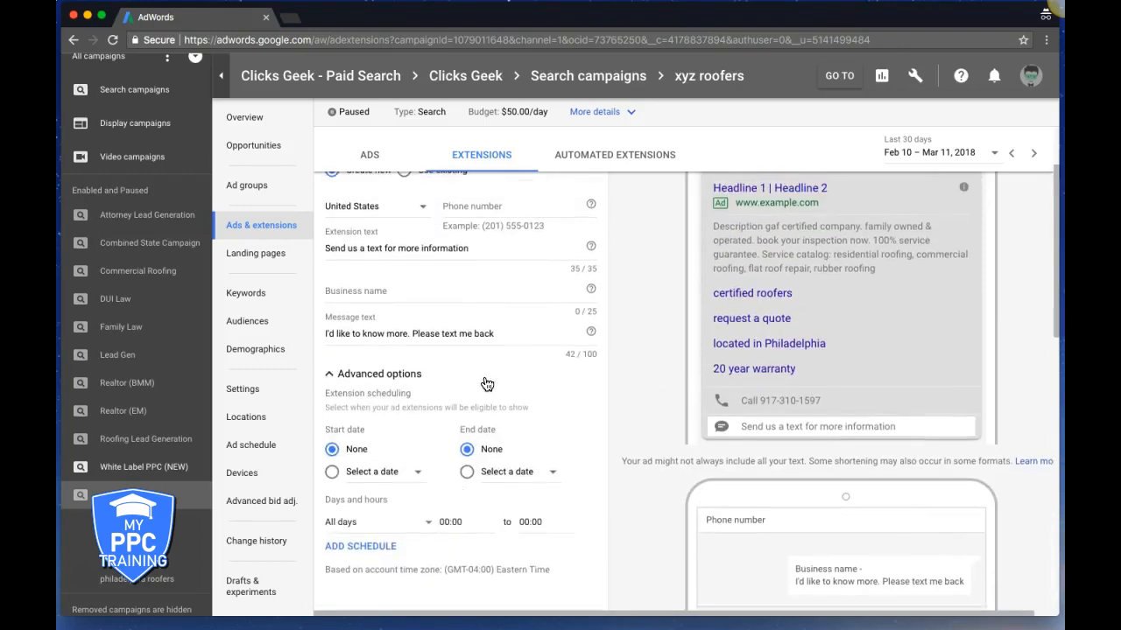
{"action": "scroll", "coordinate": [776, 359], "scroll_direction": "up", "scroll_amount": 2}
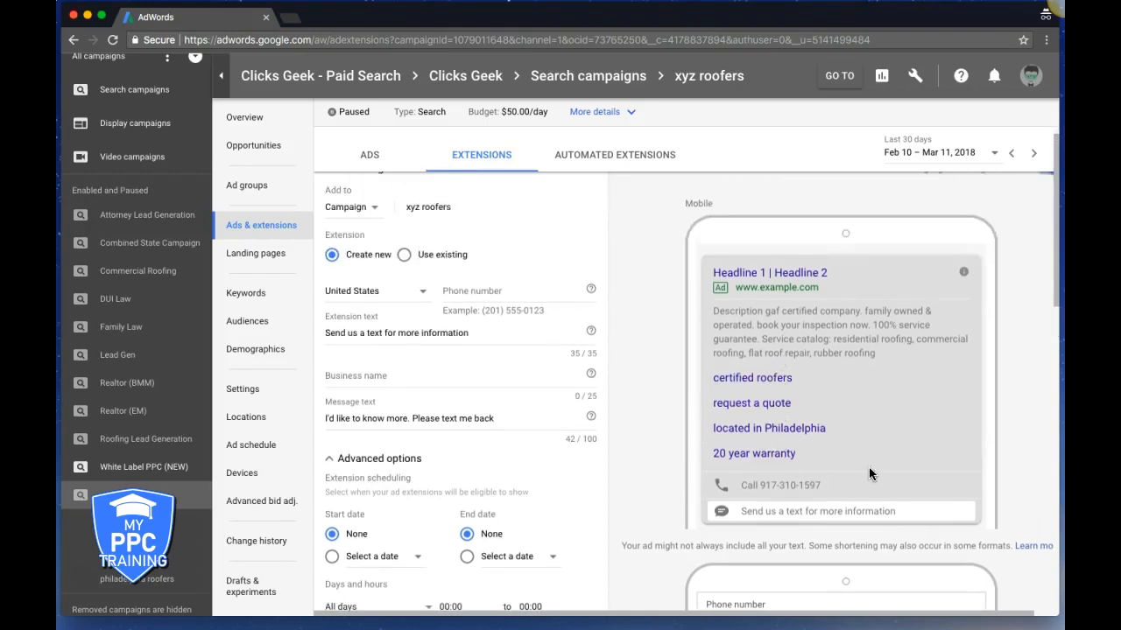
Reword the extension text to 'Text to book a free roof inspection', then cancel the form
{"action": "left_click", "coordinate": [361, 334]}
{"action": "key", "text": "ctrl+a"}
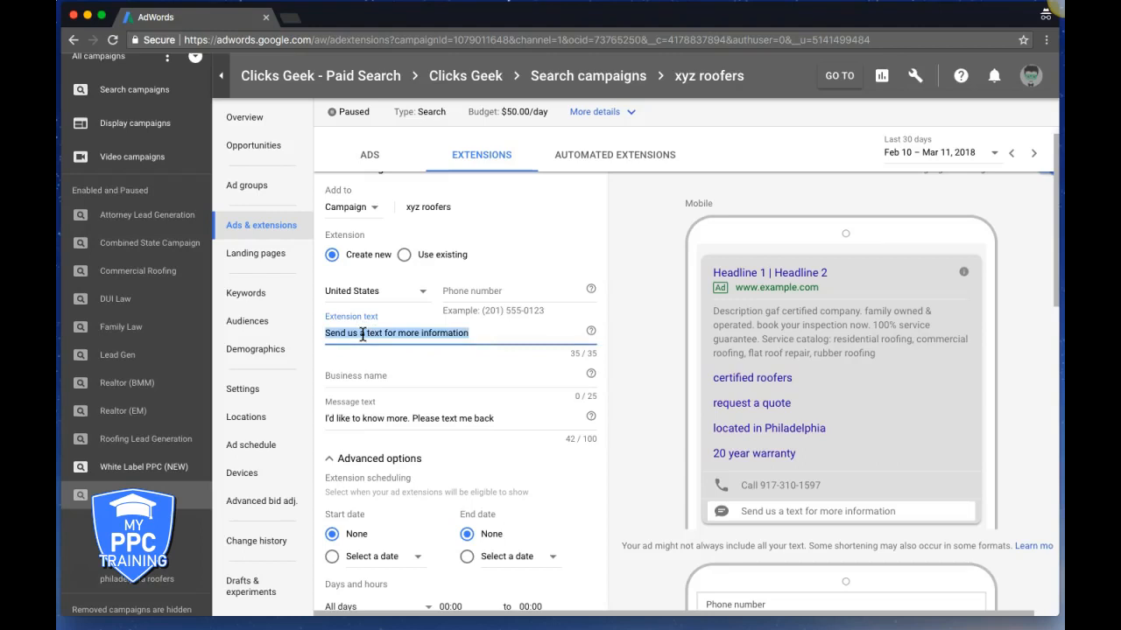
{"action": "type", "text": "Text to book a free inspection"}
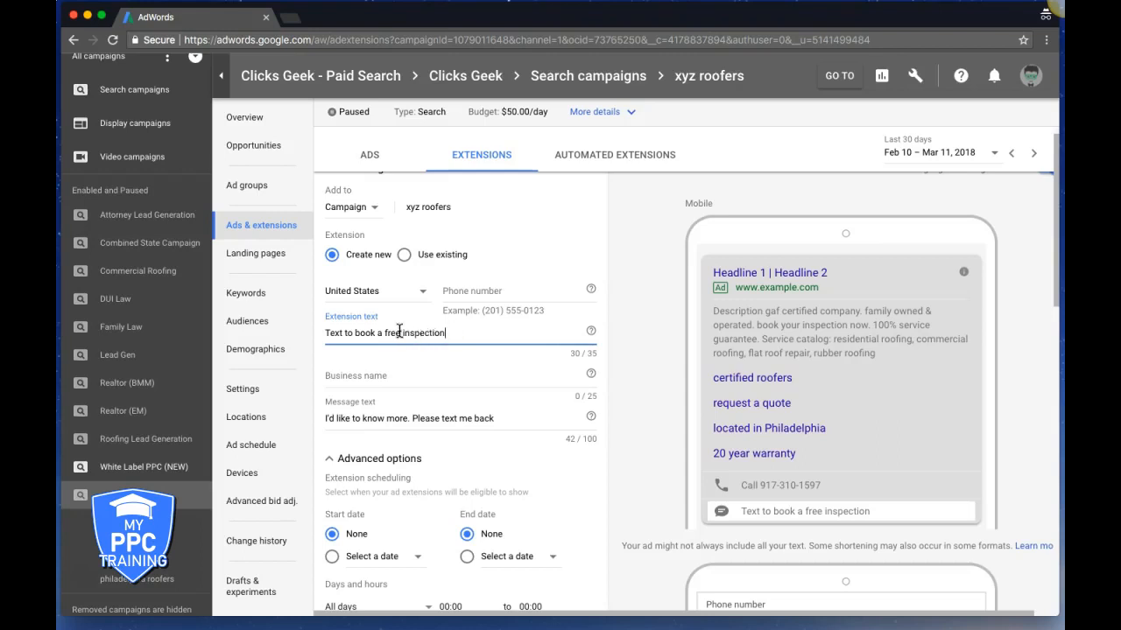
{"action": "left_click", "coordinate": [401, 333]}
{"action": "type", "text": "roof"}
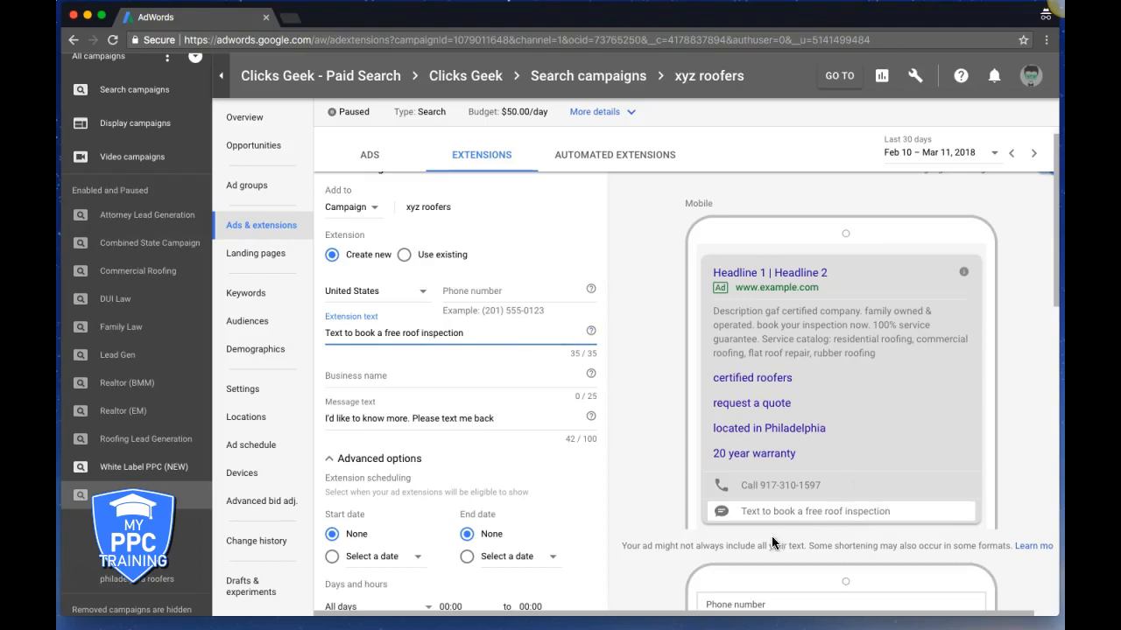
{"action": "left_click", "coordinate": [425, 372]}
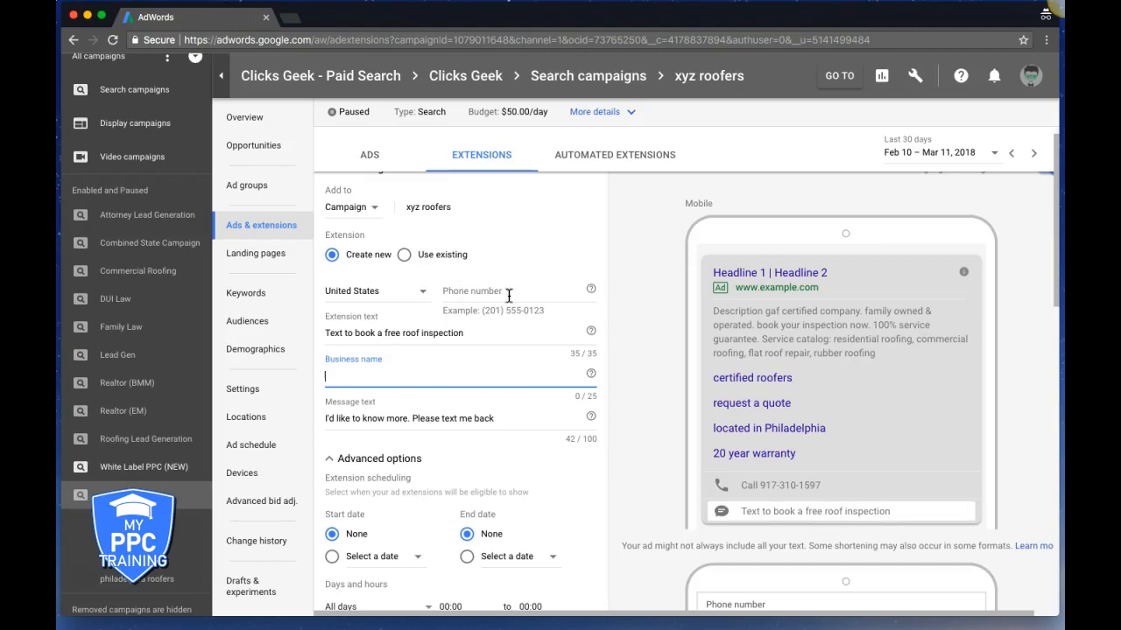
{"action": "scroll", "coordinate": [415, 400], "scroll_direction": "down", "scroll_amount": 1}
{"action": "scroll", "coordinate": [415, 399], "scroll_direction": "down", "scroll_amount": 4}
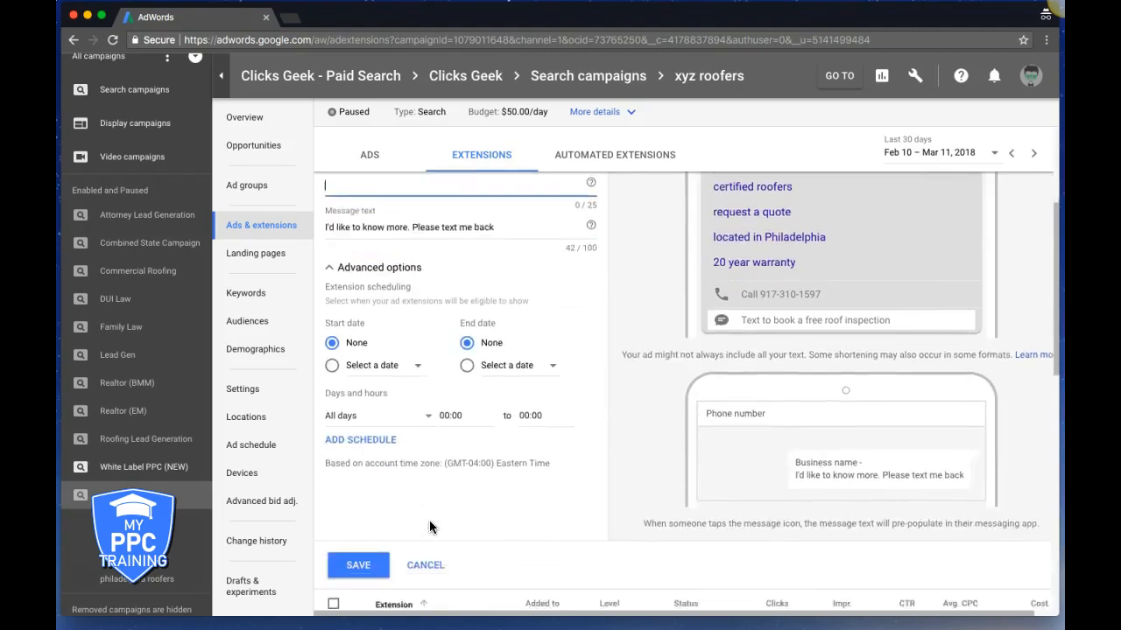
{"action": "left_click", "coordinate": [429, 515]}
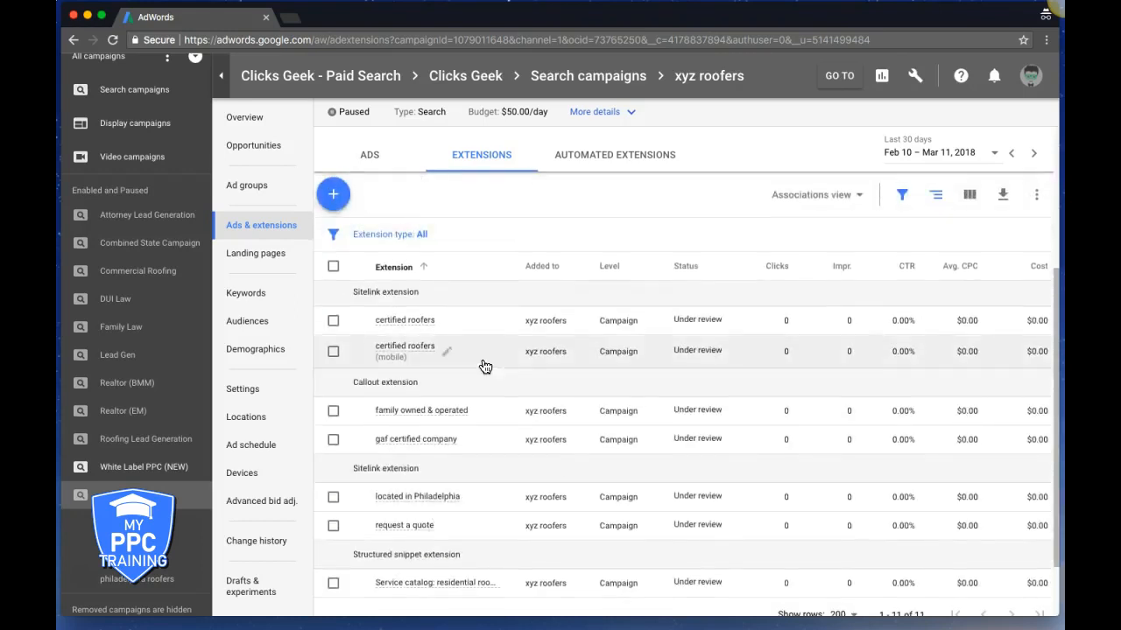
{"action": "left_click", "coordinate": [335, 201]}
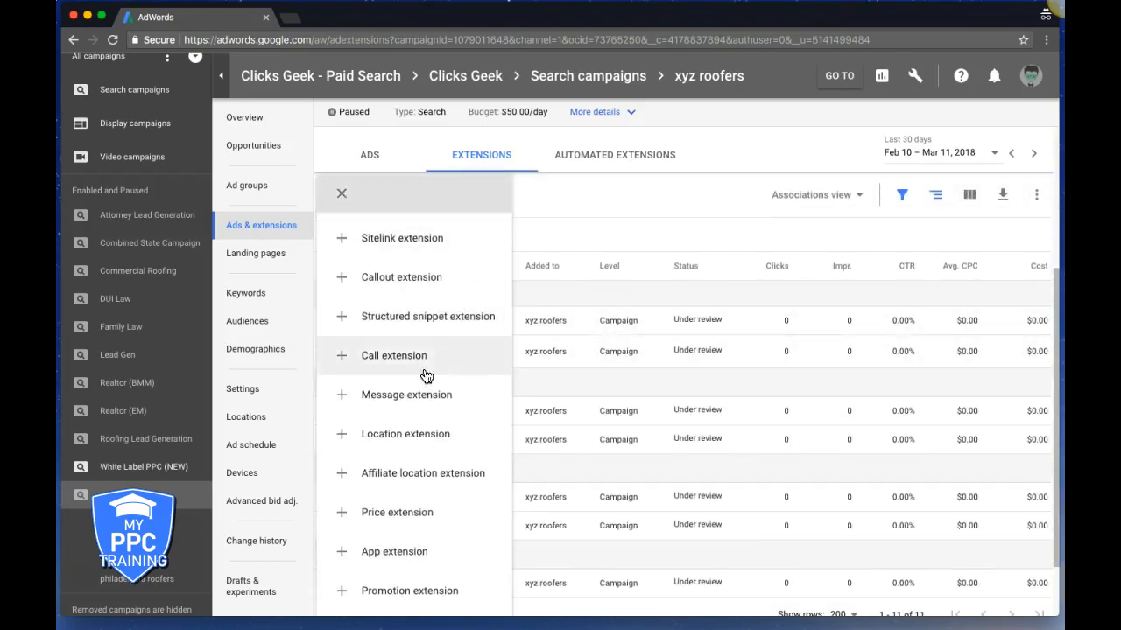
{"action": "left_click", "coordinate": [395, 436]}
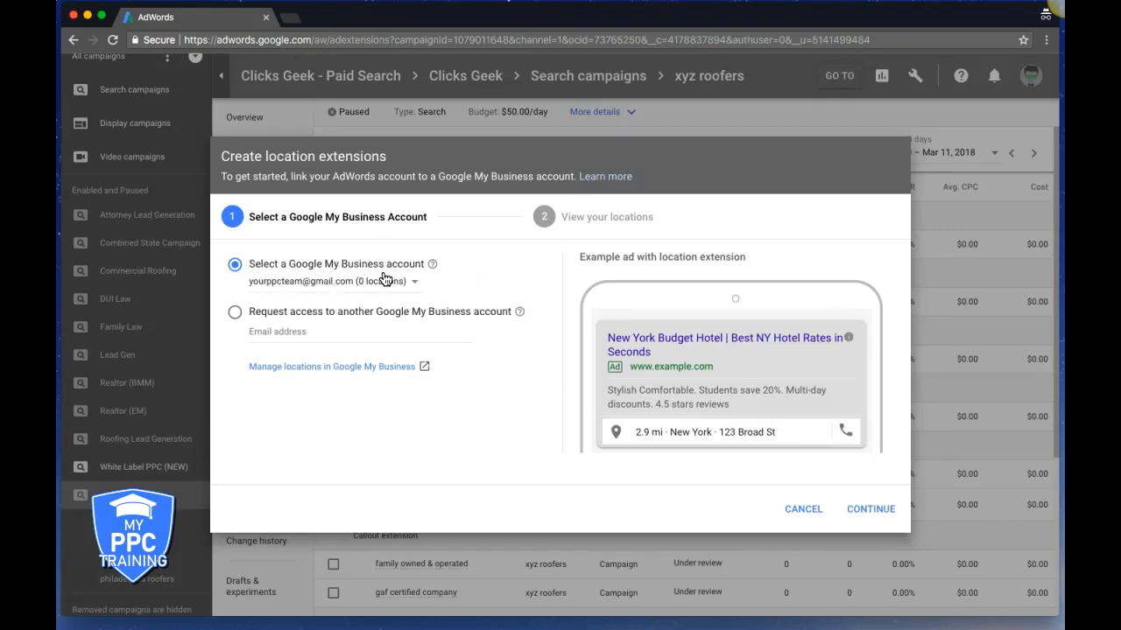
{"action": "mouse_move", "coordinate": [433, 267]}
{"action": "left_click", "coordinate": [803, 509]}
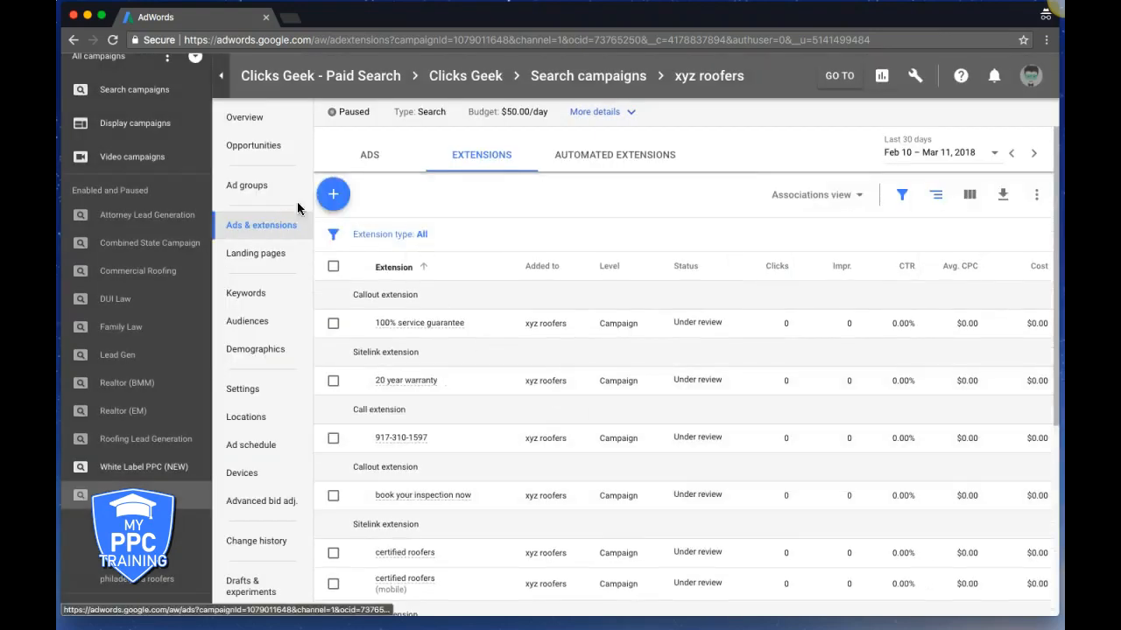
{"action": "left_click", "coordinate": [333, 194]}
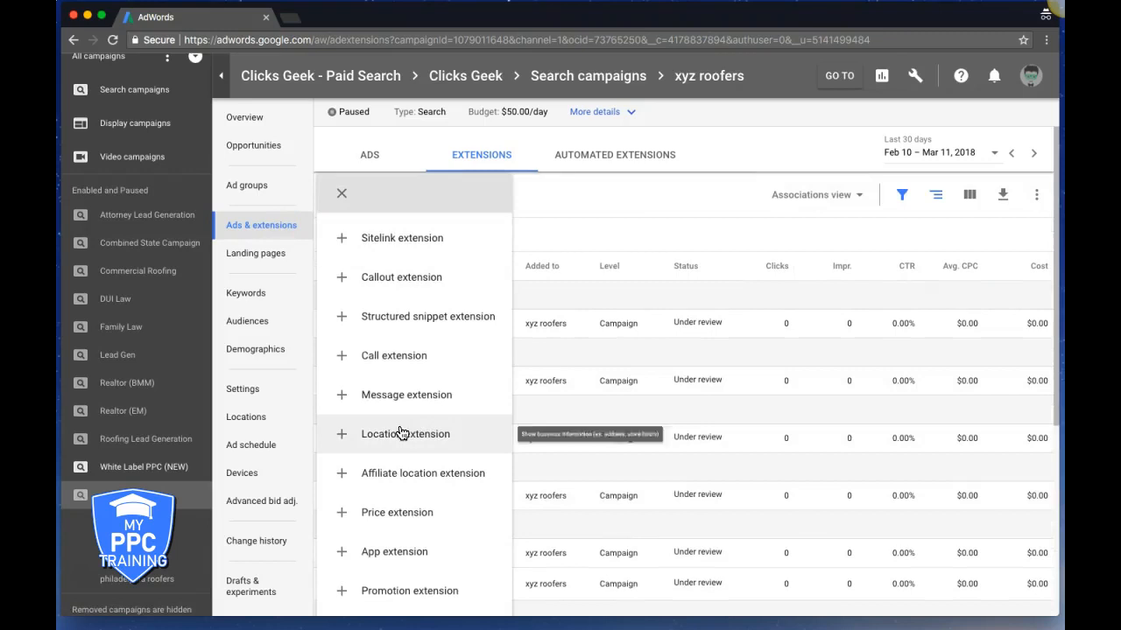
{"action": "left_click", "coordinate": [439, 474]}
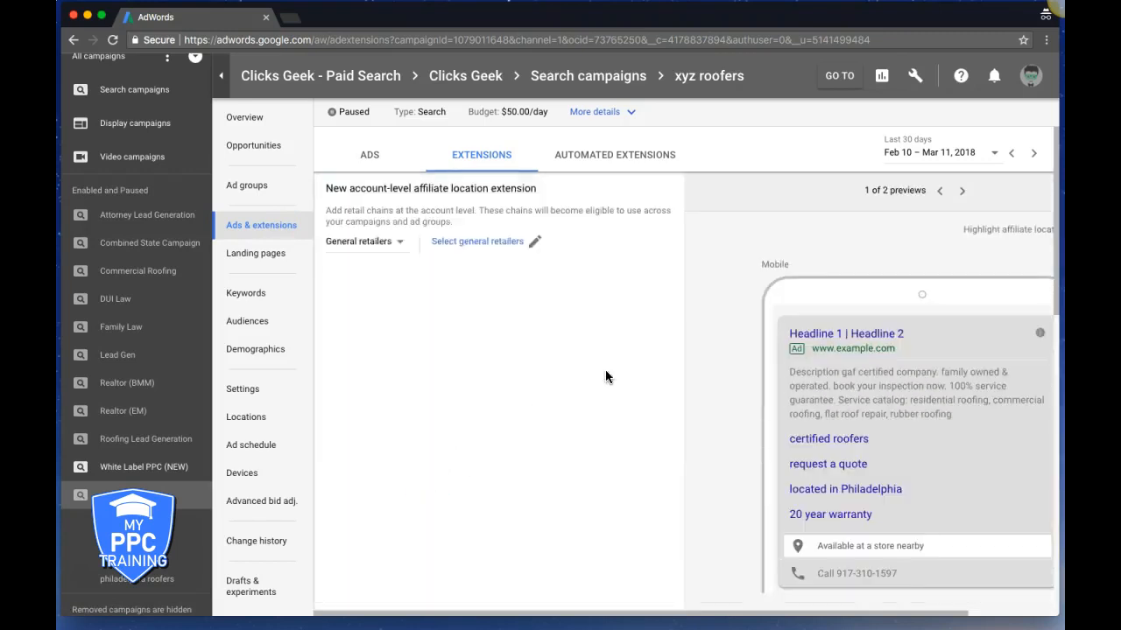
{"action": "left_click", "coordinate": [398, 254]}
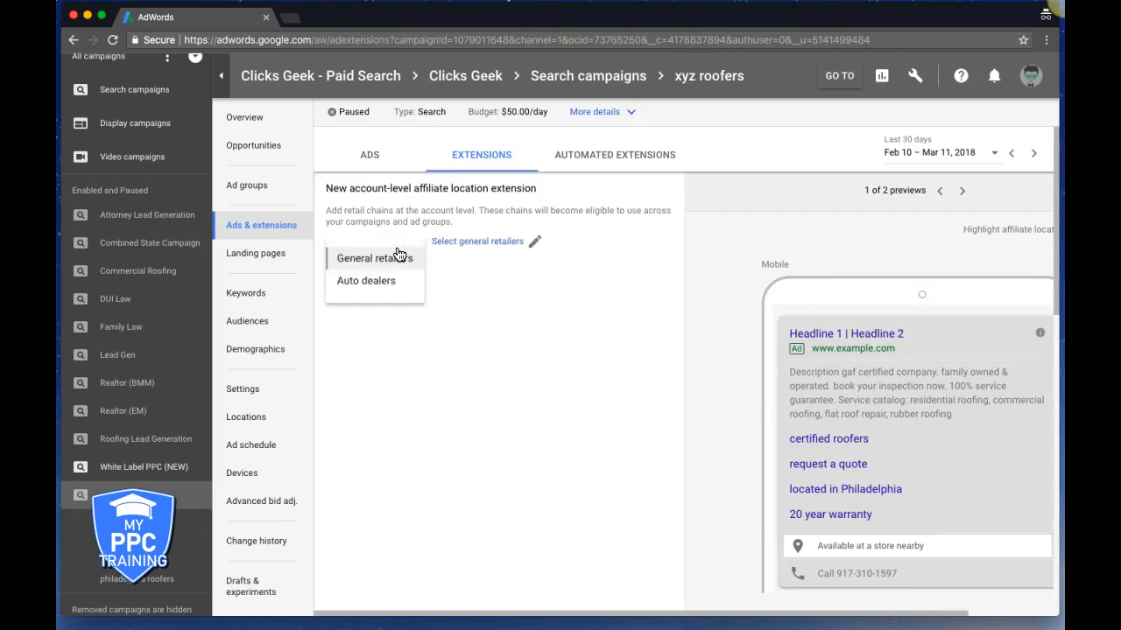
{"action": "left_click", "coordinate": [388, 281]}
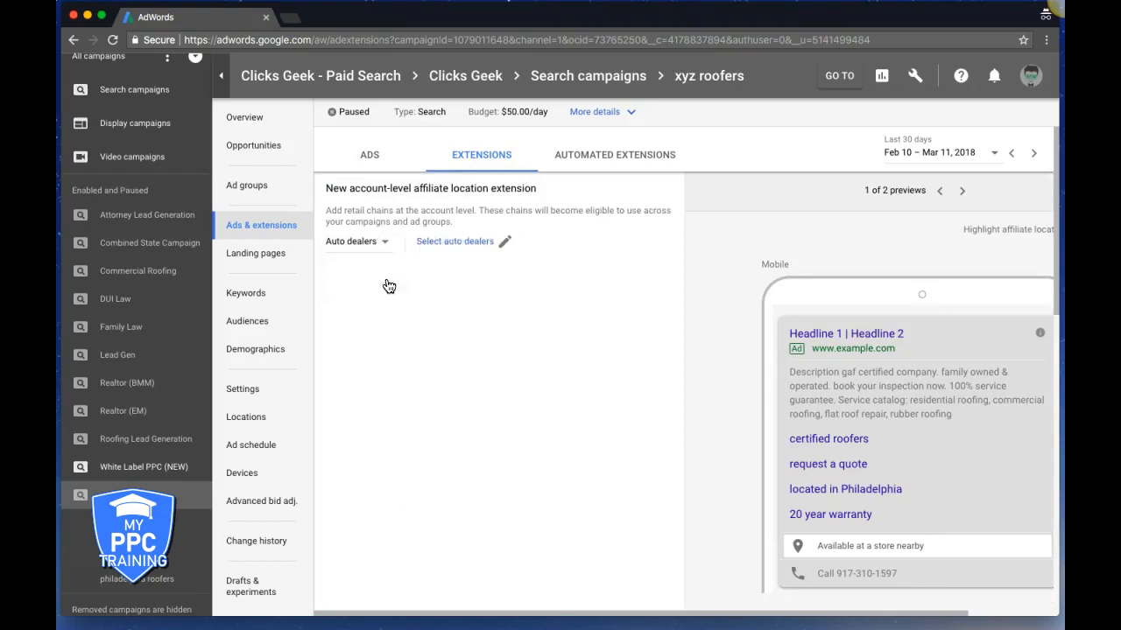
{"action": "left_click", "coordinate": [455, 241]}
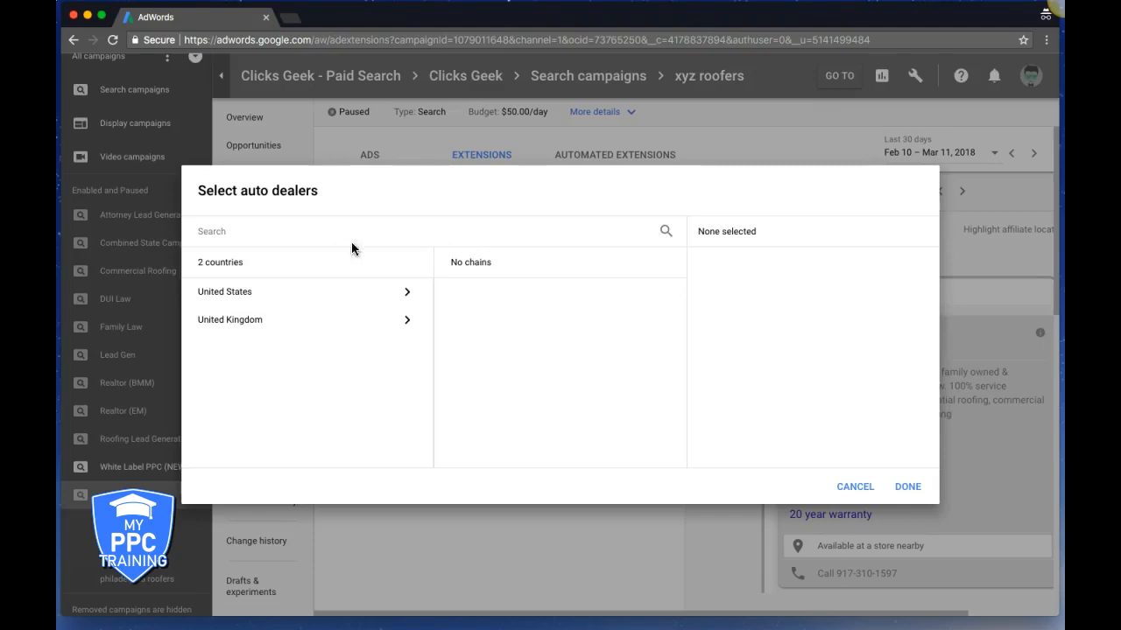
{"action": "left_click", "coordinate": [858, 490]}
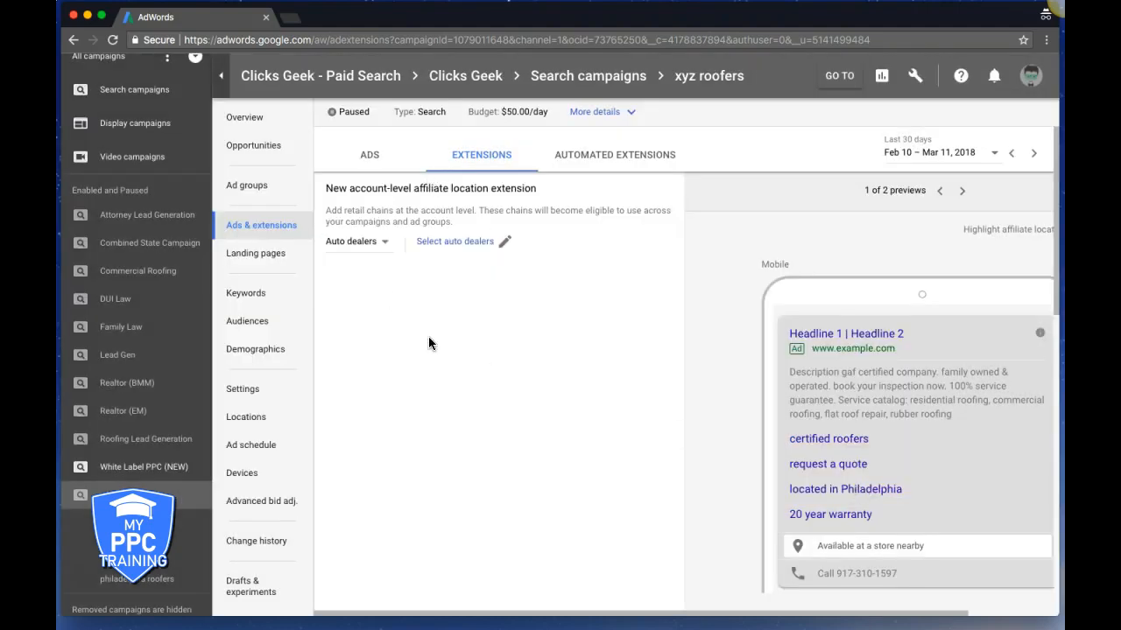
{"action": "scroll", "coordinate": [486, 284], "scroll_direction": "down", "scroll_amount": 5}
{"action": "scroll", "coordinate": [484, 284], "scroll_direction": "down", "scroll_amount": 3}
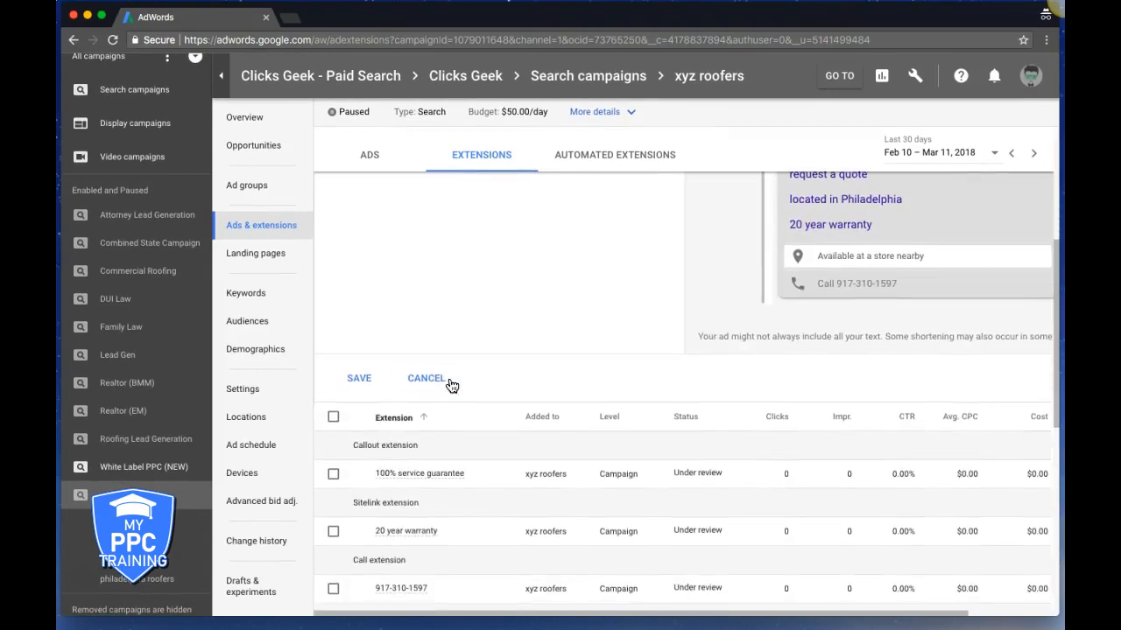
{"action": "left_click", "coordinate": [427, 379]}
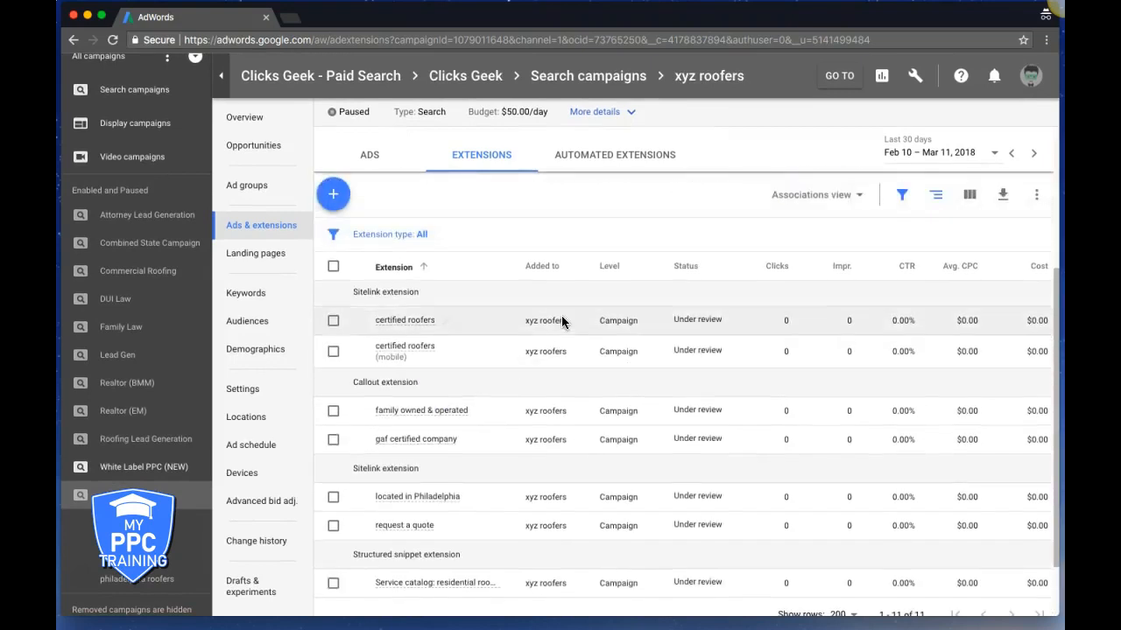
Open a new price extension form and scroll around to inspect its fields
{"action": "left_click", "coordinate": [339, 202]}
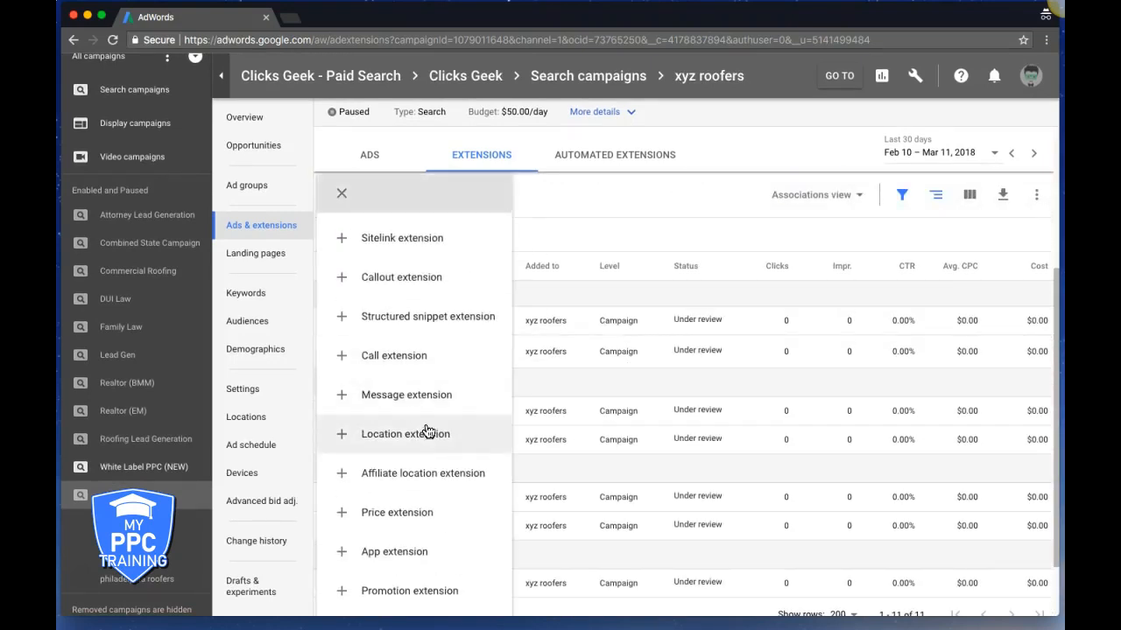
{"action": "scroll", "coordinate": [436, 523], "scroll_direction": "down", "scroll_amount": 1}
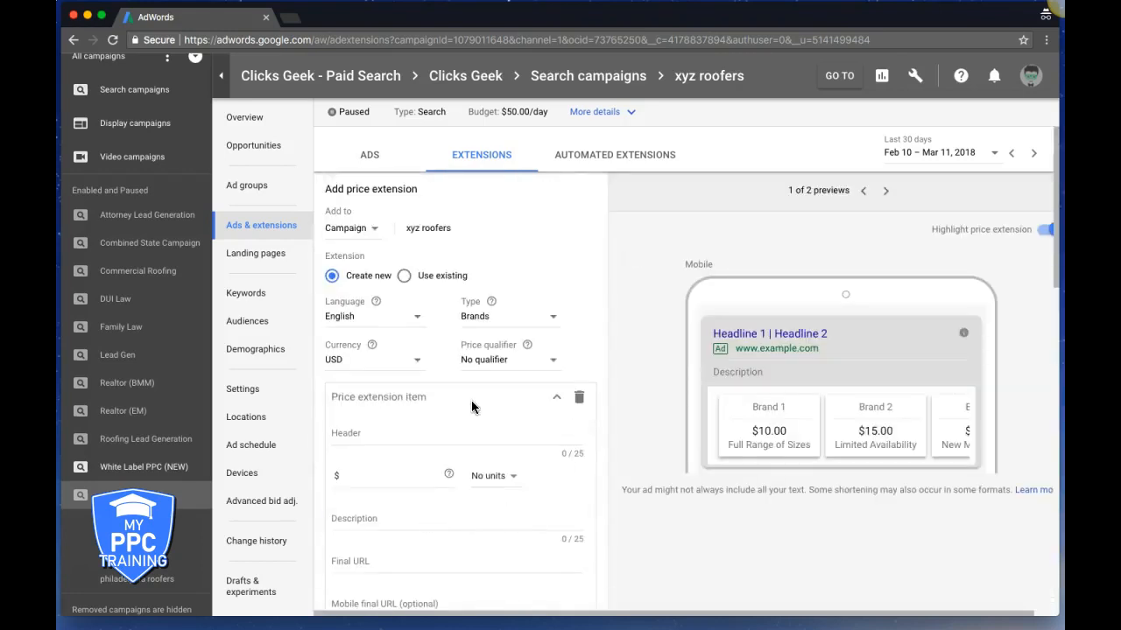
{"action": "scroll", "coordinate": [471, 407], "scroll_direction": "down", "scroll_amount": 1}
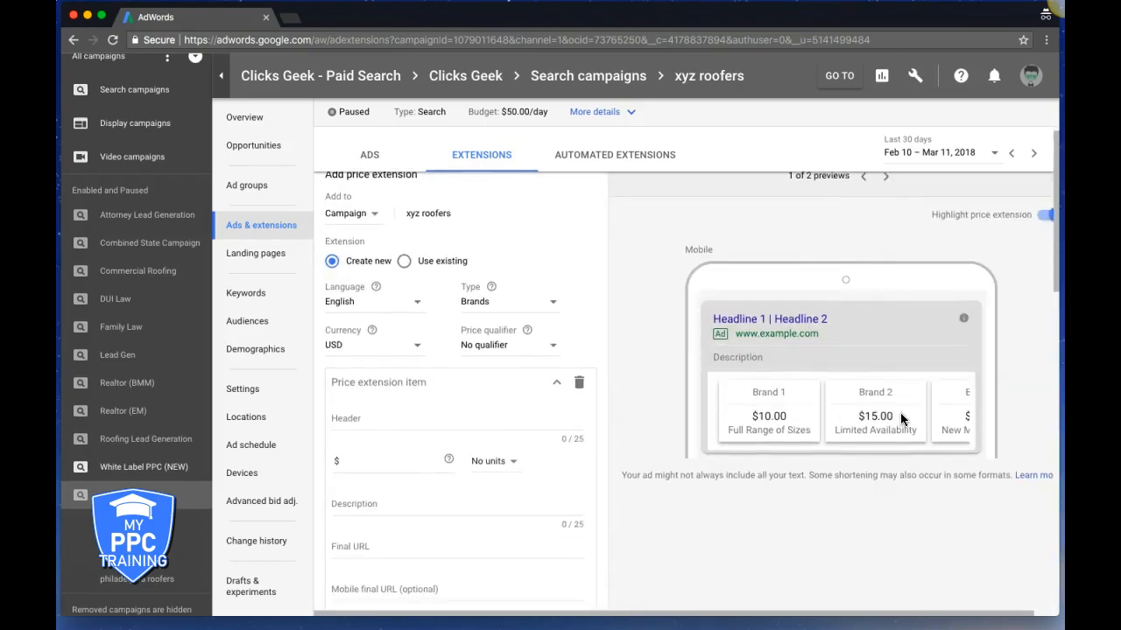
{"action": "scroll", "coordinate": [905, 420], "scroll_direction": "right", "scroll_amount": 2}
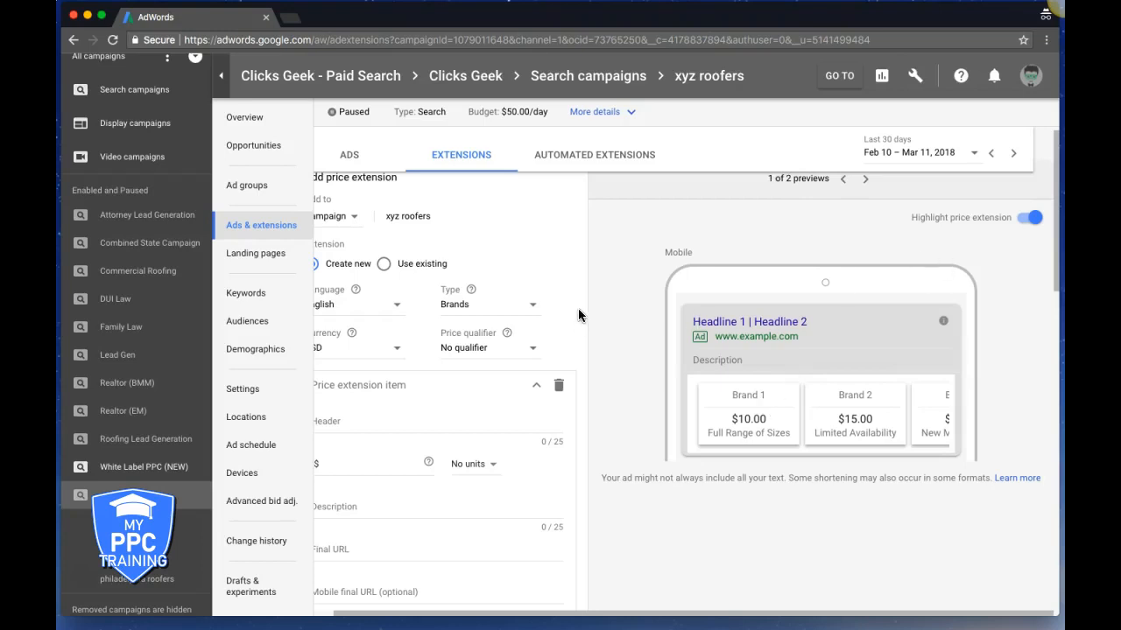
{"action": "scroll", "coordinate": [460, 304], "scroll_direction": "left", "scroll_amount": 2}
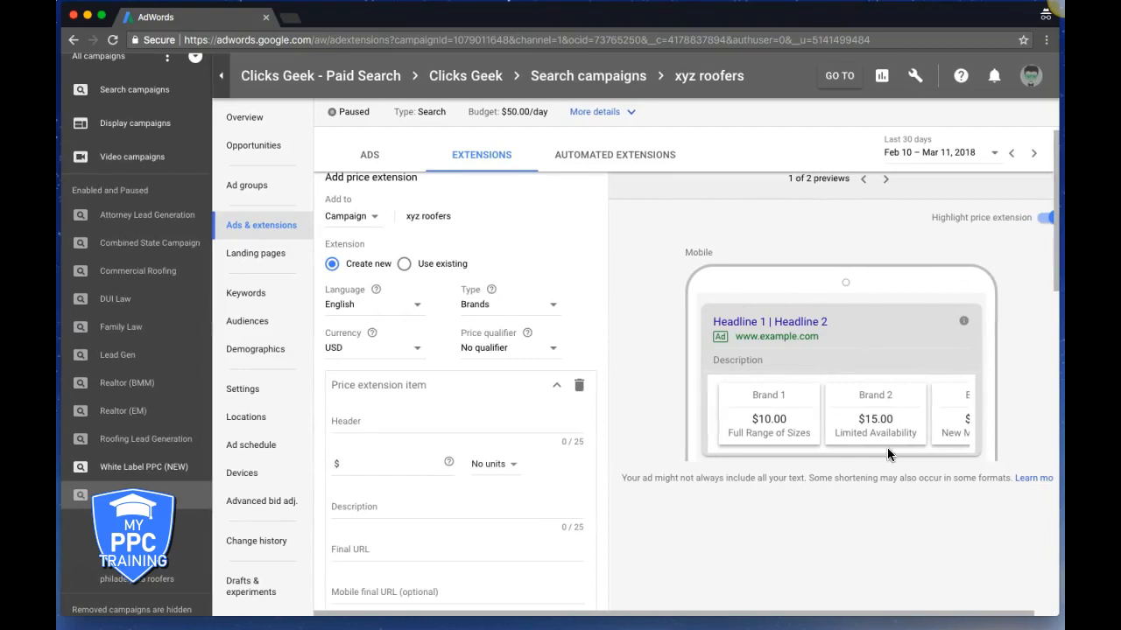
{"action": "scroll", "coordinate": [950, 407], "scroll_direction": "right", "scroll_amount": 2}
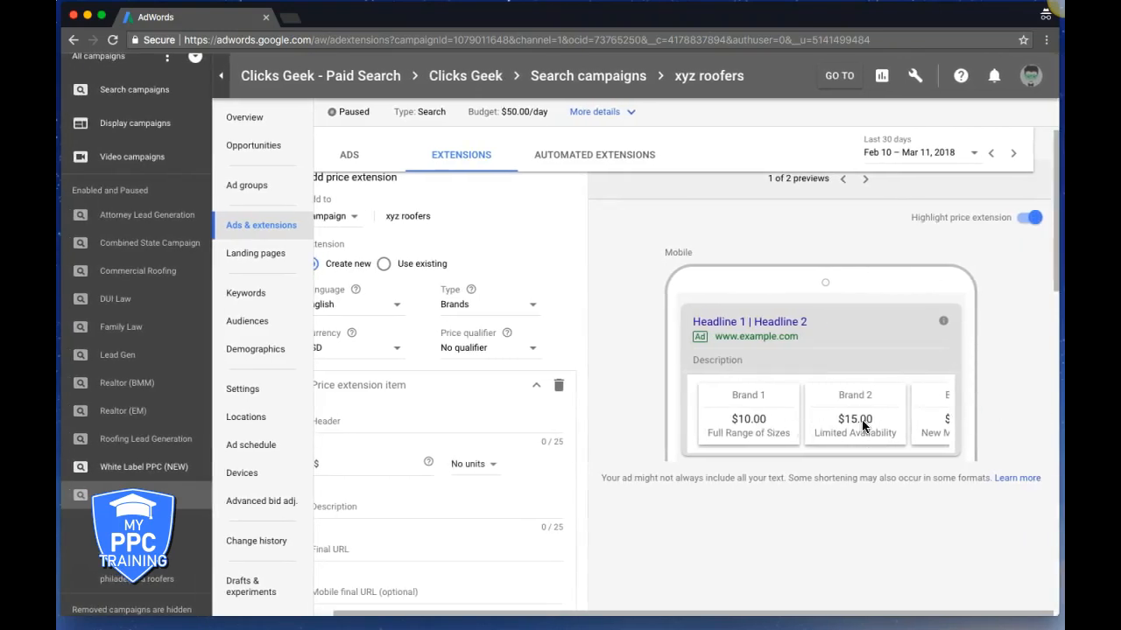
{"action": "scroll", "coordinate": [761, 420], "scroll_direction": "left", "scroll_amount": 2}
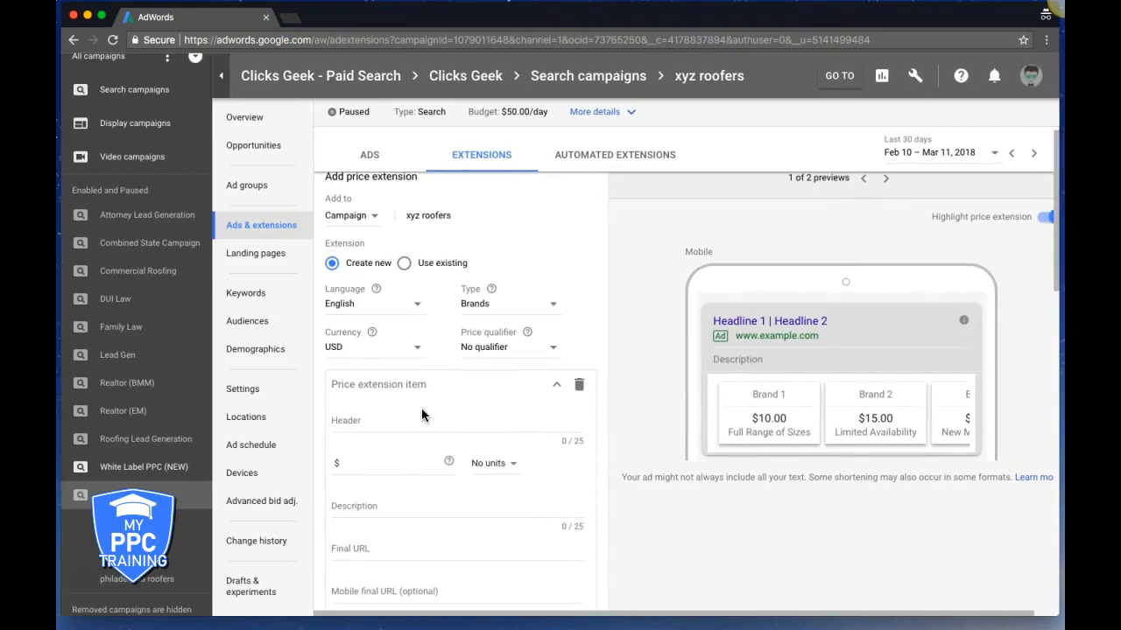
{"action": "scroll", "coordinate": [421, 415], "scroll_direction": "down", "scroll_amount": 3}
{"action": "scroll", "coordinate": [549, 374], "scroll_direction": "down", "scroll_amount": 2}
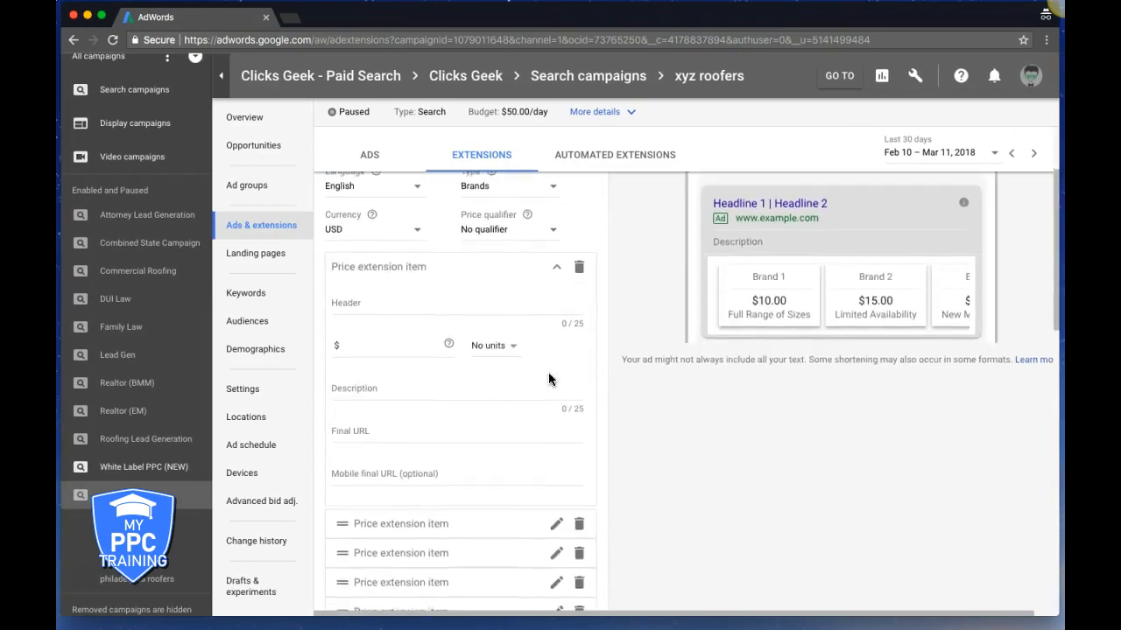
{"action": "scroll", "coordinate": [549, 378], "scroll_direction": "up", "scroll_amount": 3}
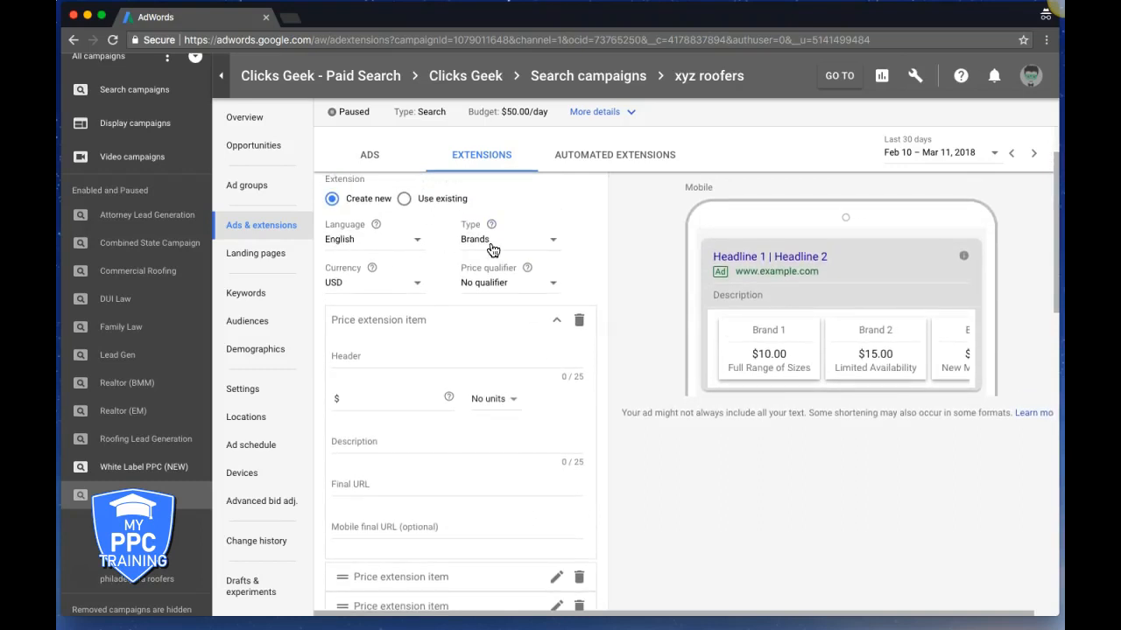
Keep Brands as the type and No qualifier, then cancel the price extension
{"action": "left_click", "coordinate": [523, 250]}
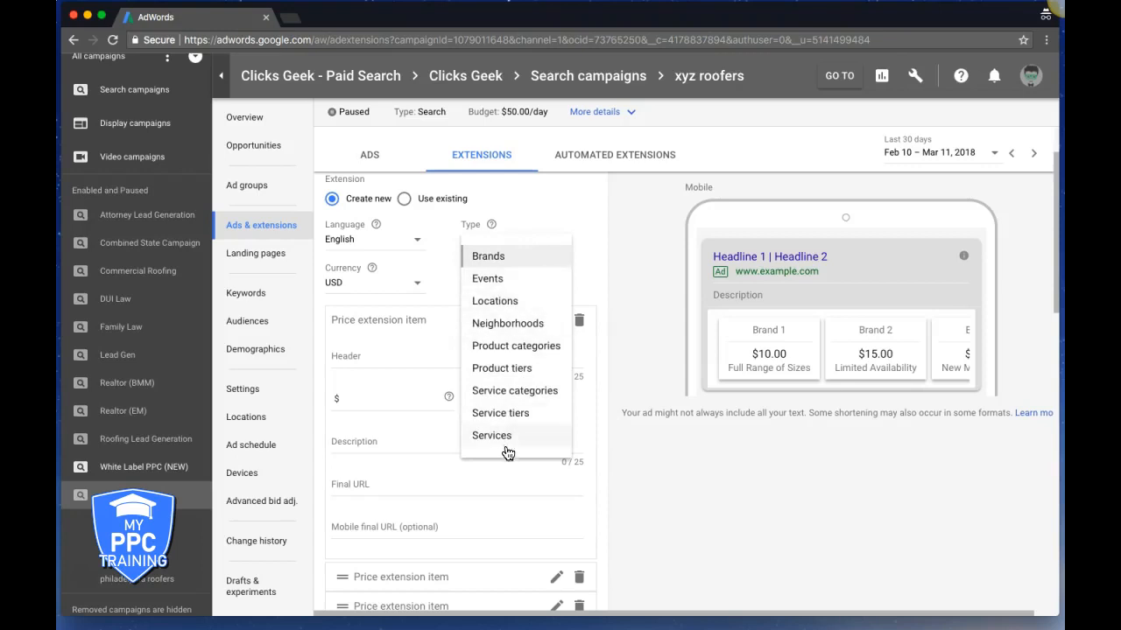
{"action": "left_click", "coordinate": [590, 233]}
{"action": "left_click", "coordinate": [501, 293]}
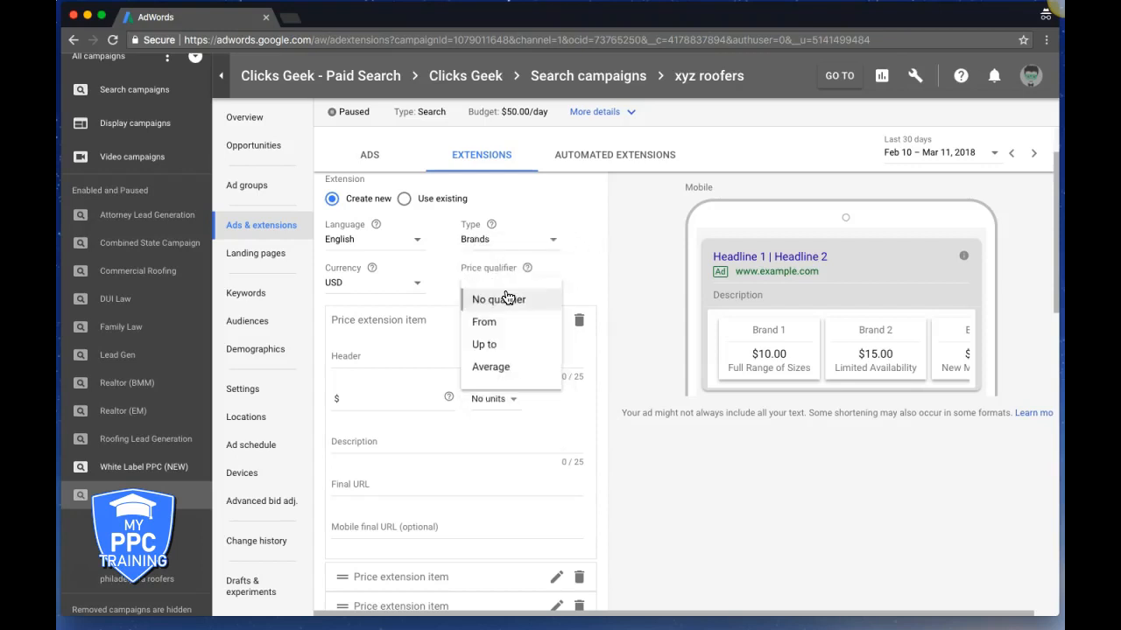
{"action": "left_click", "coordinate": [629, 389]}
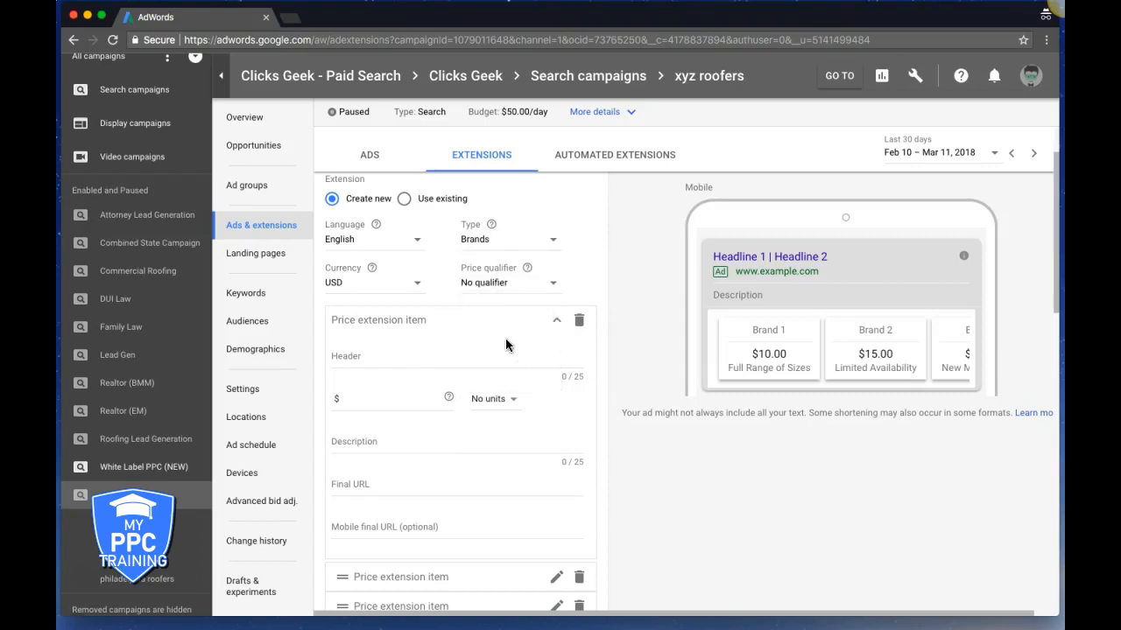
{"action": "scroll", "coordinate": [564, 408], "scroll_direction": "down", "scroll_amount": 3}
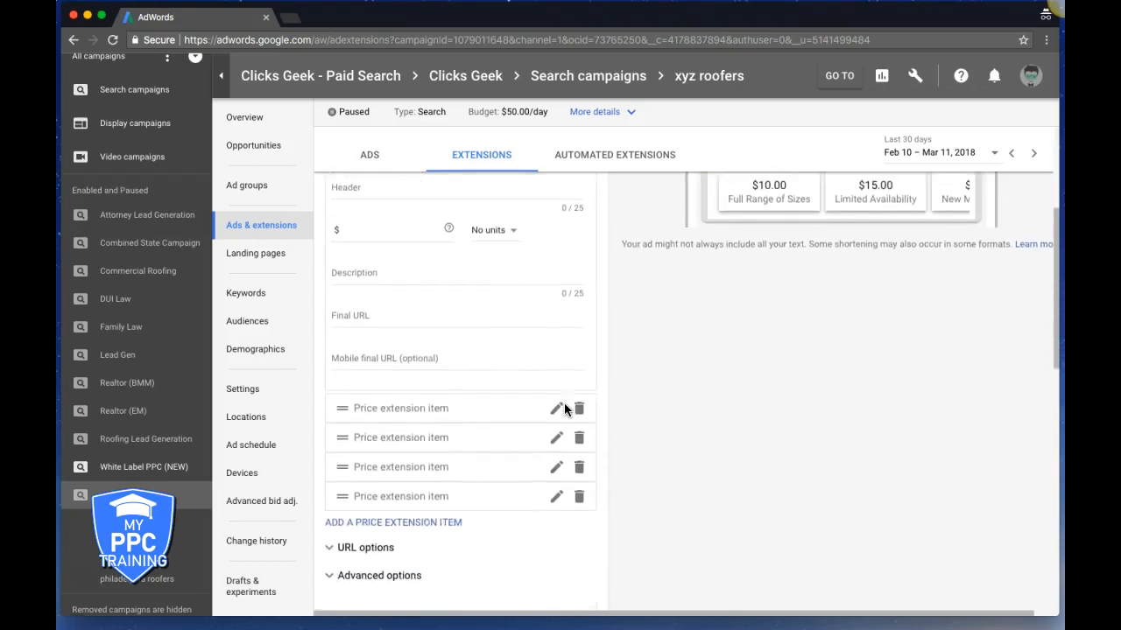
{"action": "scroll", "coordinate": [564, 408], "scroll_direction": "down", "scroll_amount": 1}
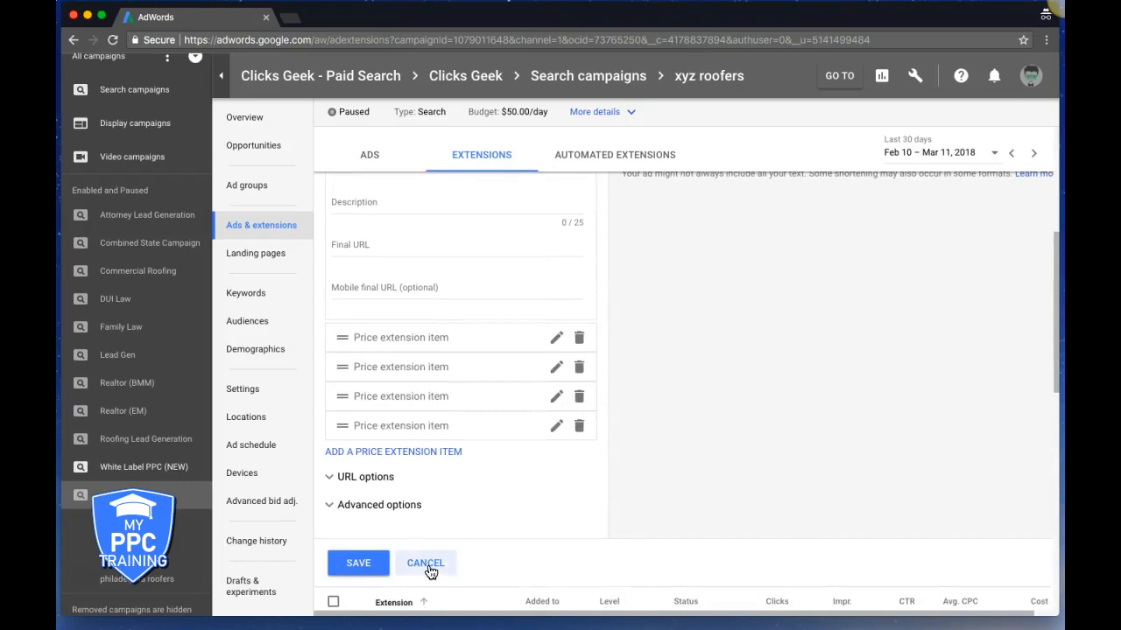
{"action": "left_click", "coordinate": [427, 565]}
{"action": "left_click", "coordinate": [335, 207]}
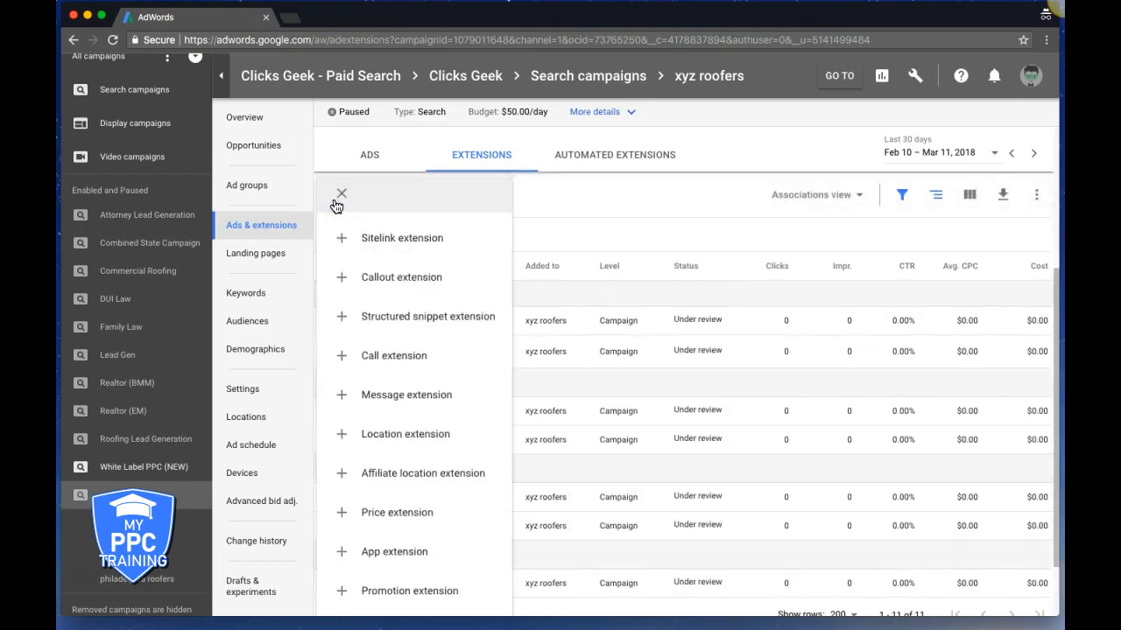
{"action": "scroll", "coordinate": [442, 457], "scroll_direction": "down", "scroll_amount": 1}
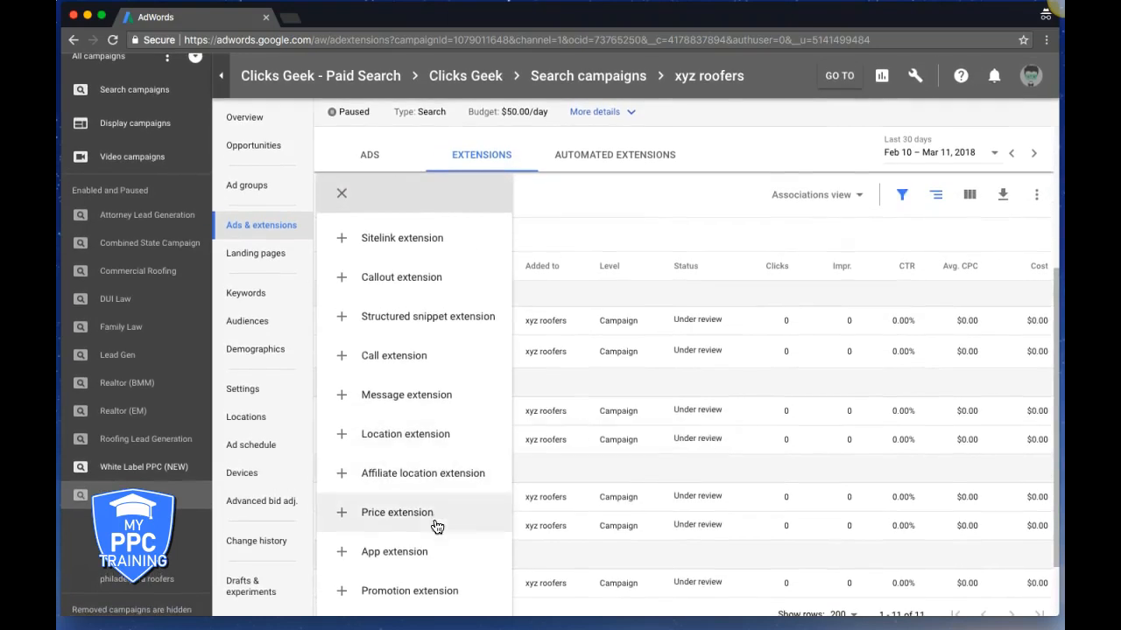
{"action": "left_click", "coordinate": [410, 558]}
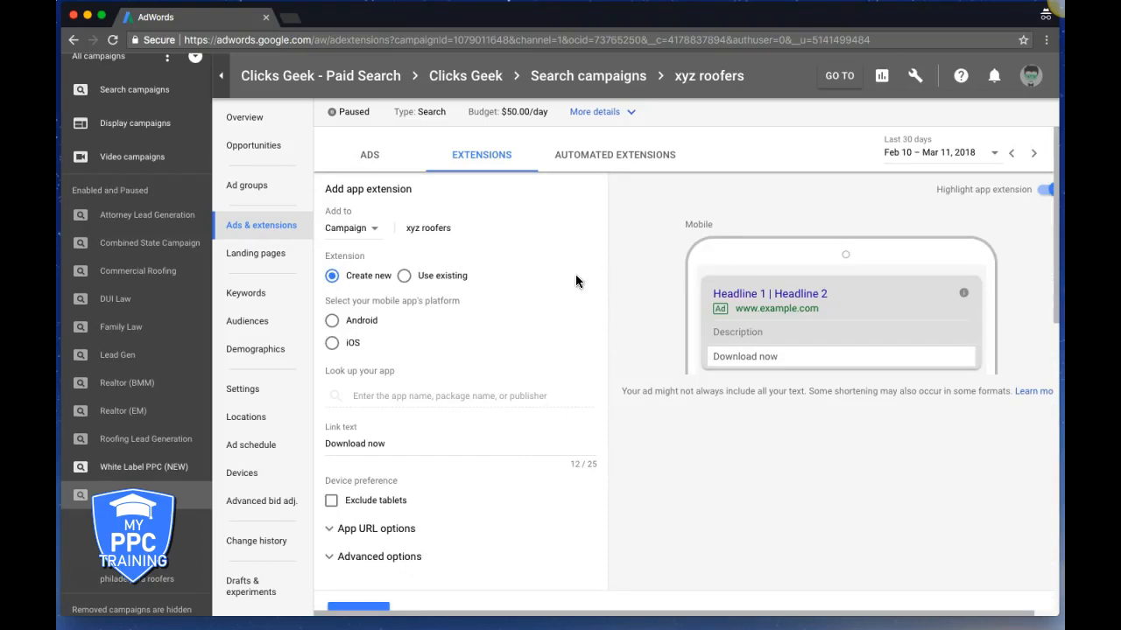
{"action": "scroll", "coordinate": [555, 340], "scroll_direction": "down", "scroll_amount": 3}
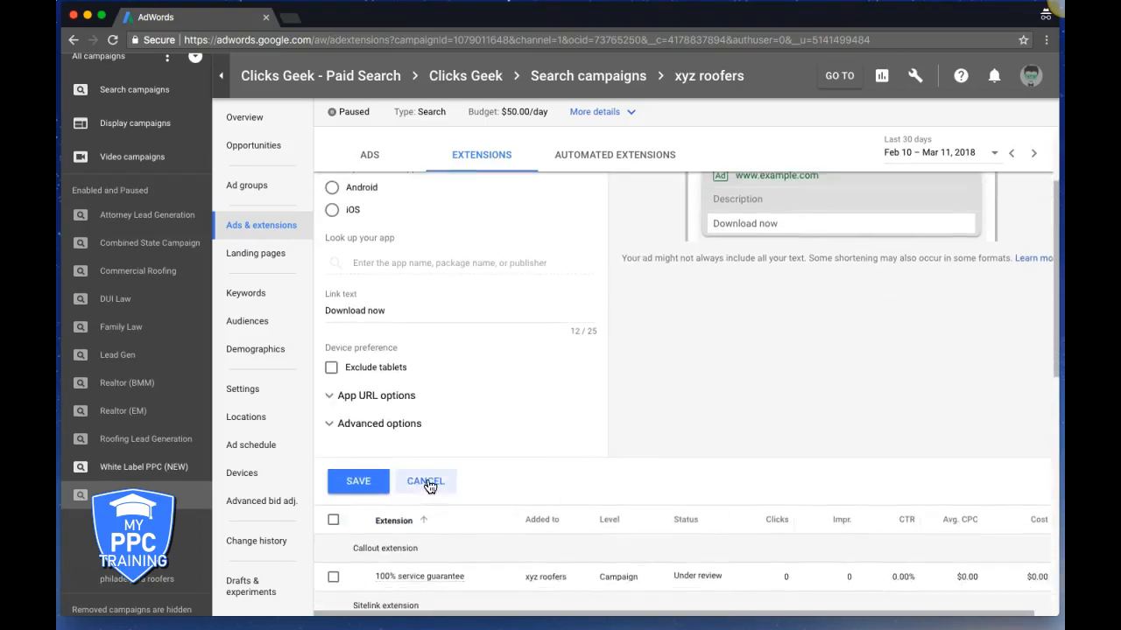
{"action": "scroll", "coordinate": [506, 373], "scroll_direction": "up", "scroll_amount": 3}
{"action": "scroll", "coordinate": [506, 373], "scroll_direction": "up", "scroll_amount": 1}
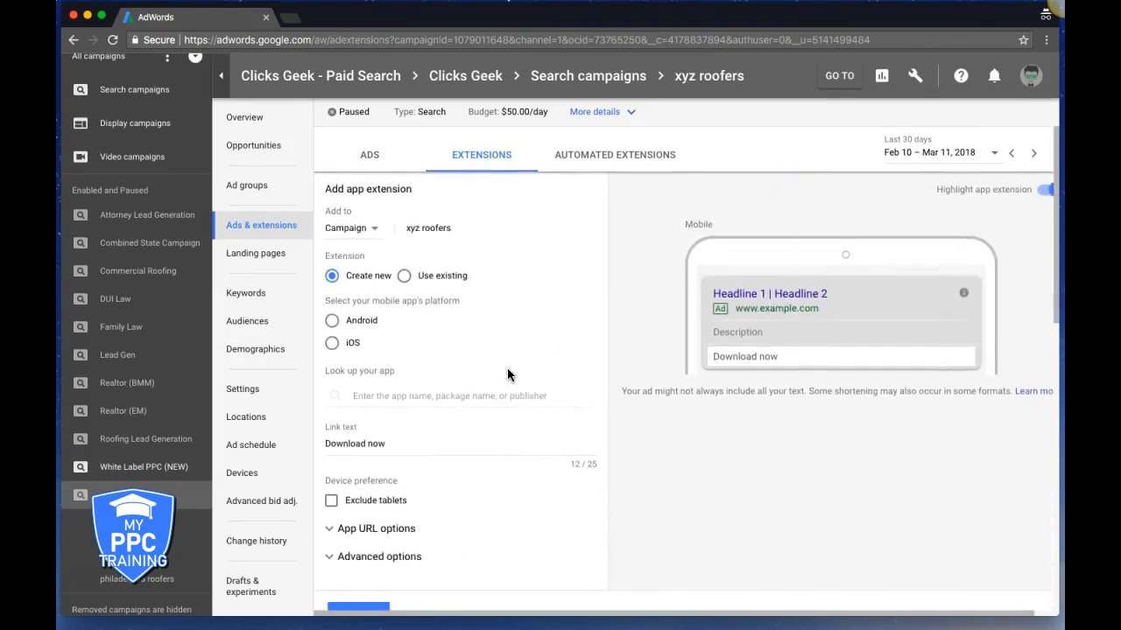
{"action": "scroll", "coordinate": [491, 326], "scroll_direction": "down", "scroll_amount": 4}
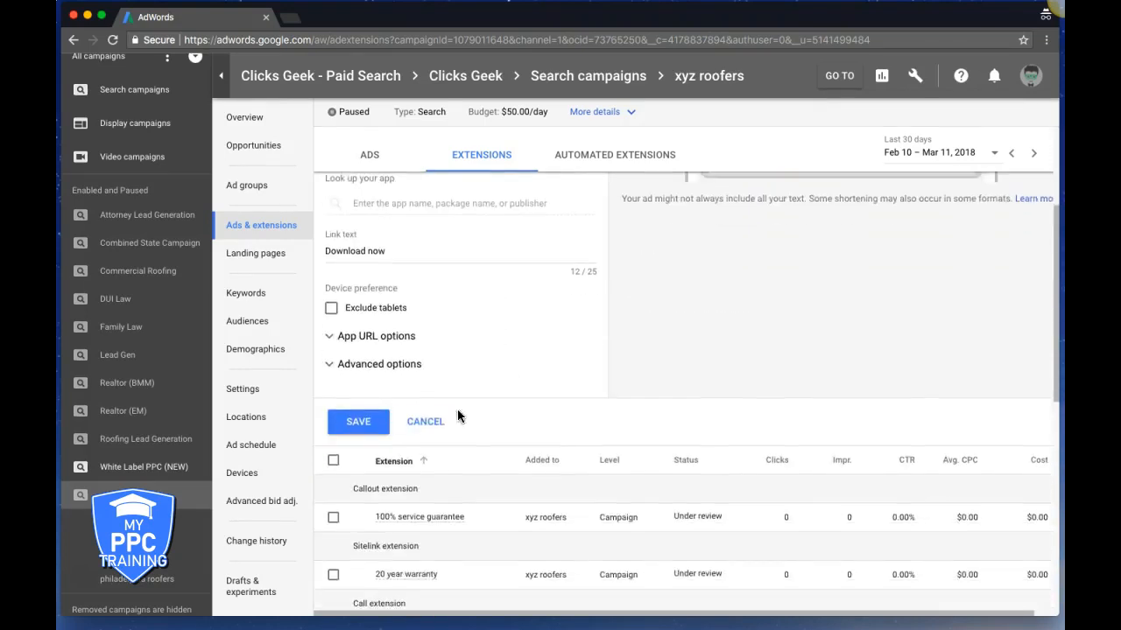
{"action": "left_click", "coordinate": [425, 418]}
{"action": "left_click", "coordinate": [333, 194]}
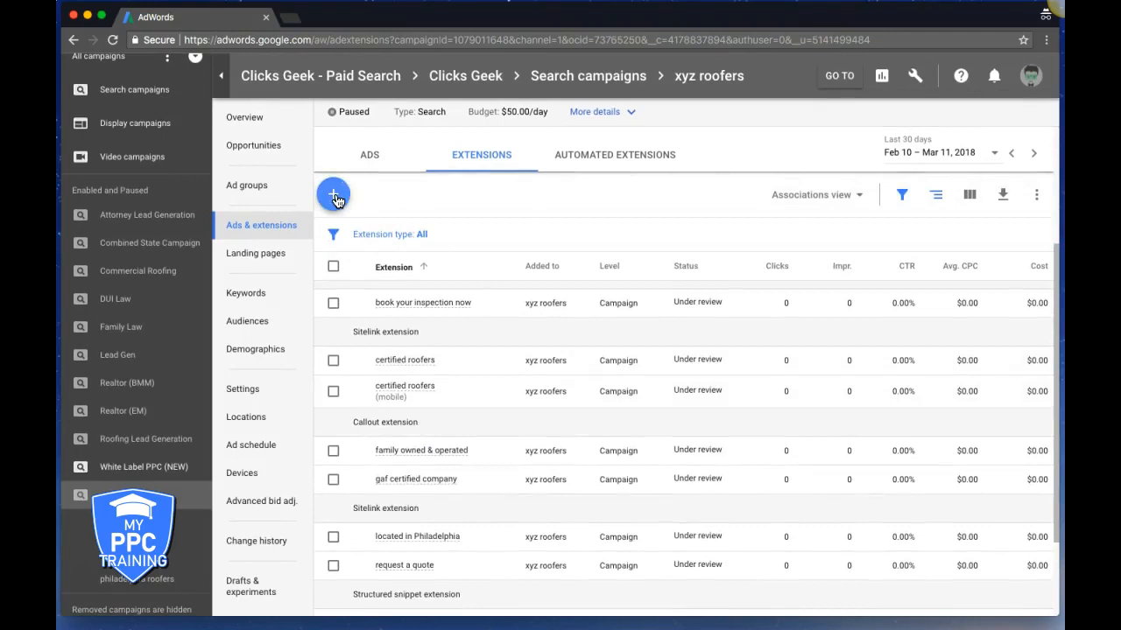
{"action": "left_click", "coordinate": [402, 600]}
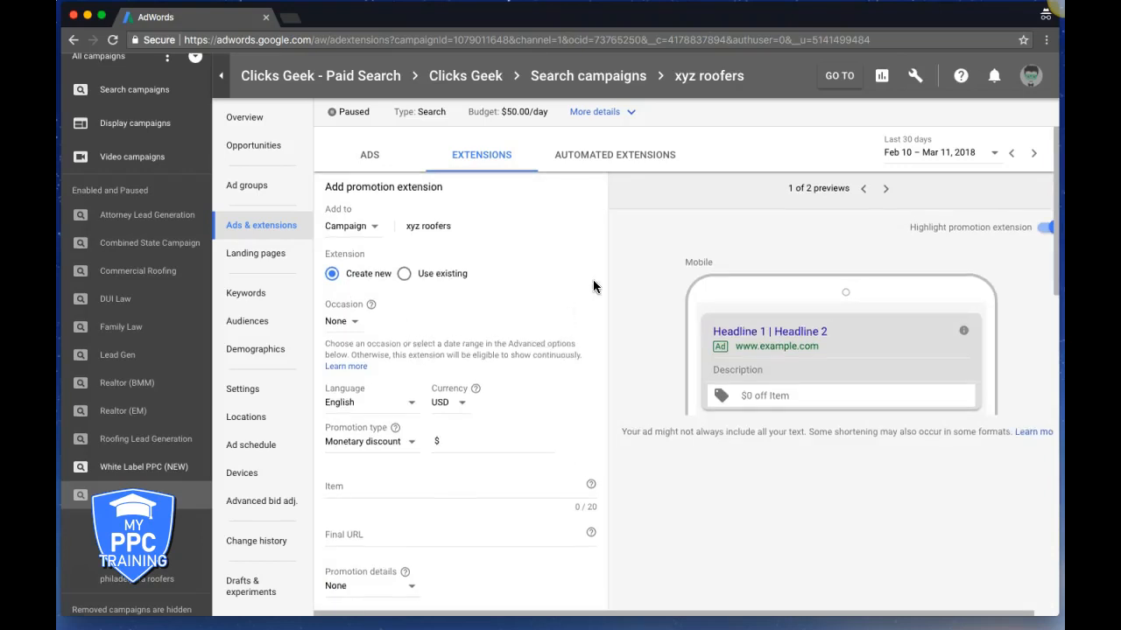
{"action": "scroll", "coordinate": [593, 283], "scroll_direction": "down", "scroll_amount": 2}
{"action": "left_click", "coordinate": [351, 261]}
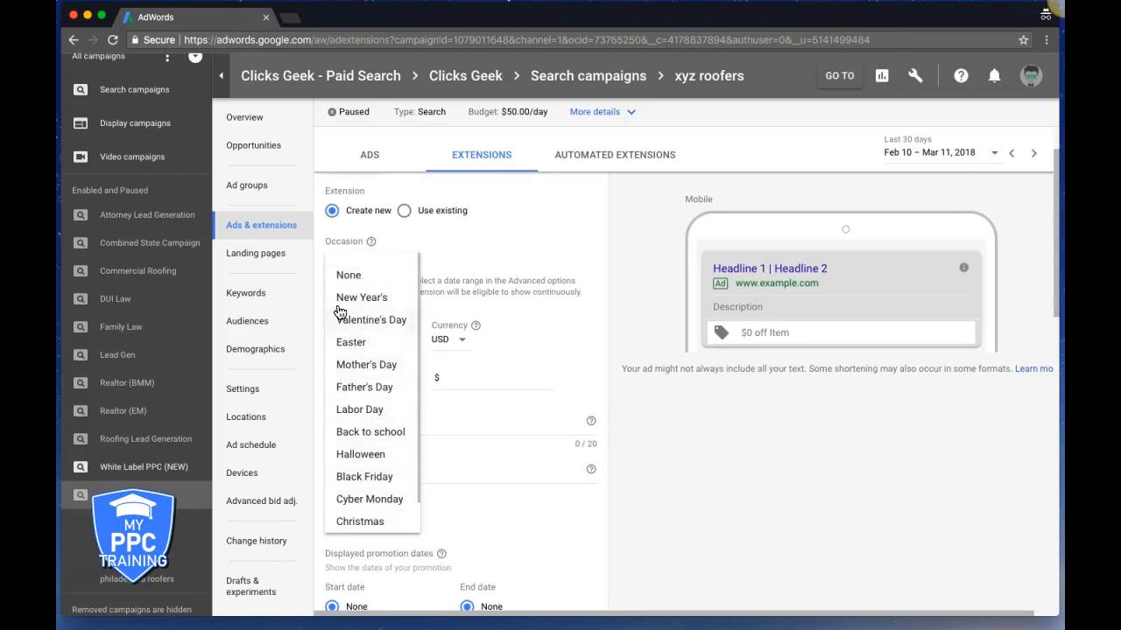
{"action": "left_click", "coordinate": [524, 252]}
{"action": "scroll", "coordinate": [568, 339], "scroll_direction": "down", "scroll_amount": 3}
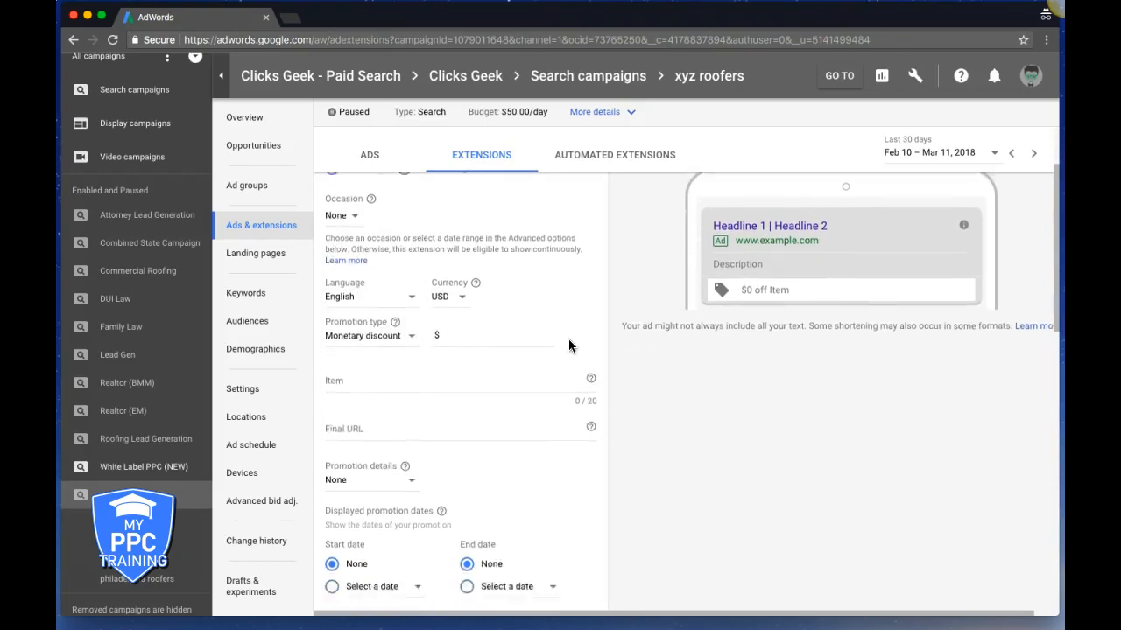
{"action": "left_click", "coordinate": [426, 329]}
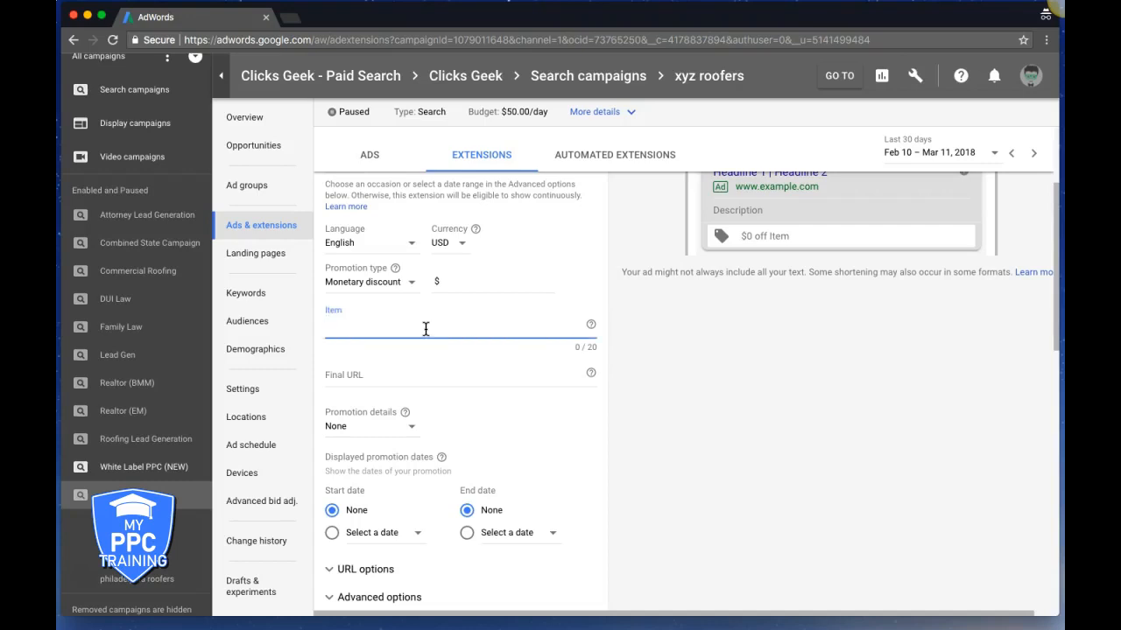
{"action": "mouse_move", "coordinate": [591, 324]}
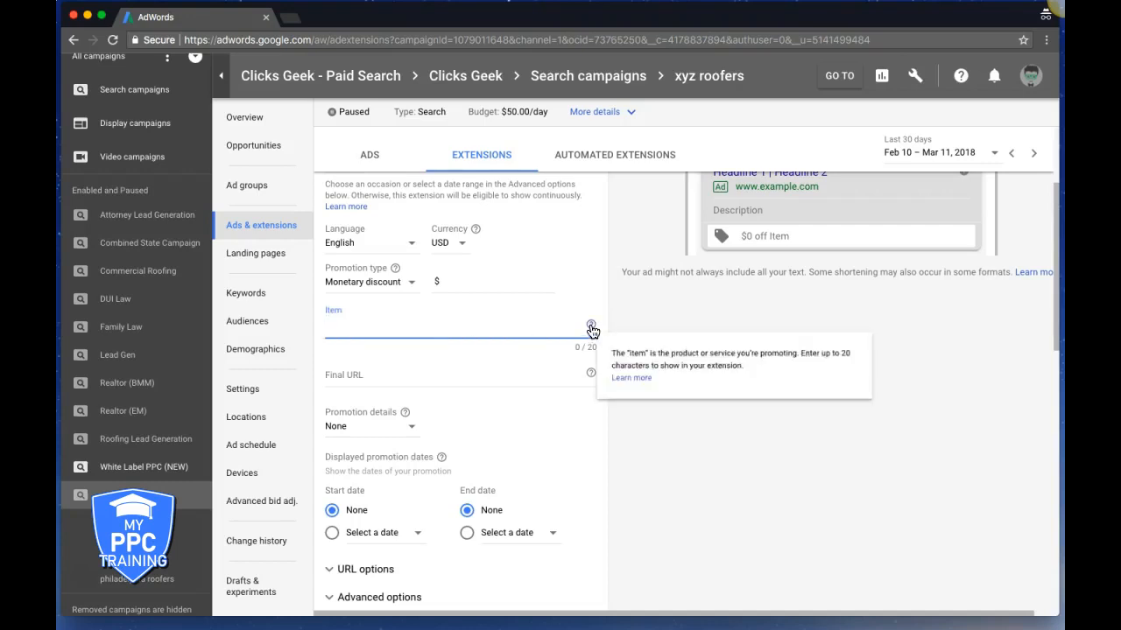
{"action": "scroll", "coordinate": [611, 494], "scroll_direction": "down", "scroll_amount": 3}
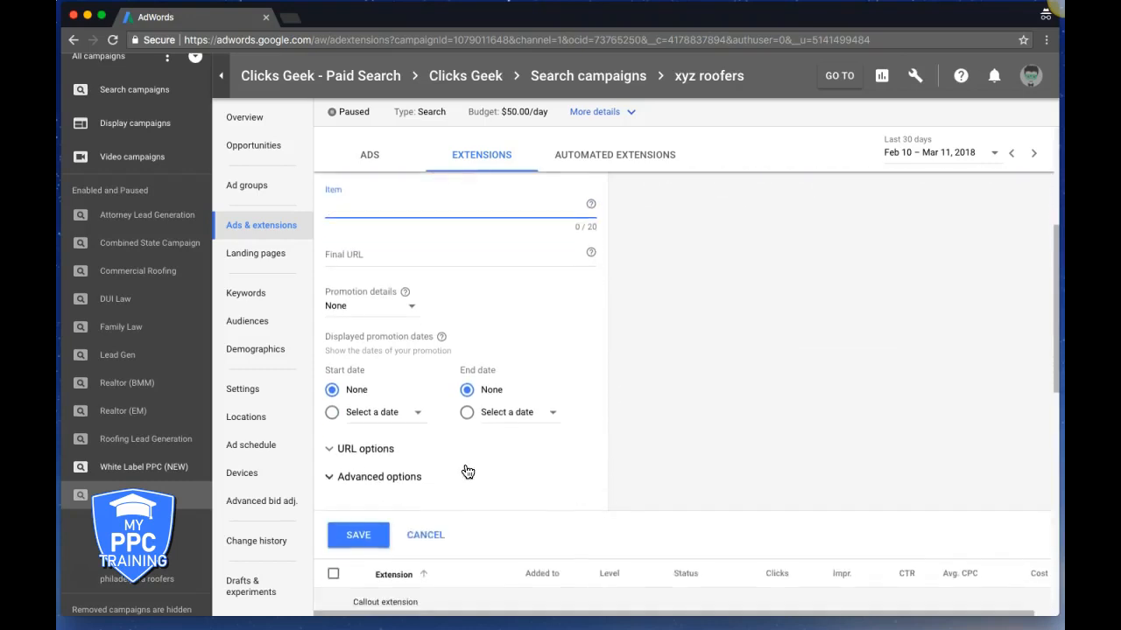
{"action": "left_click", "coordinate": [350, 450]}
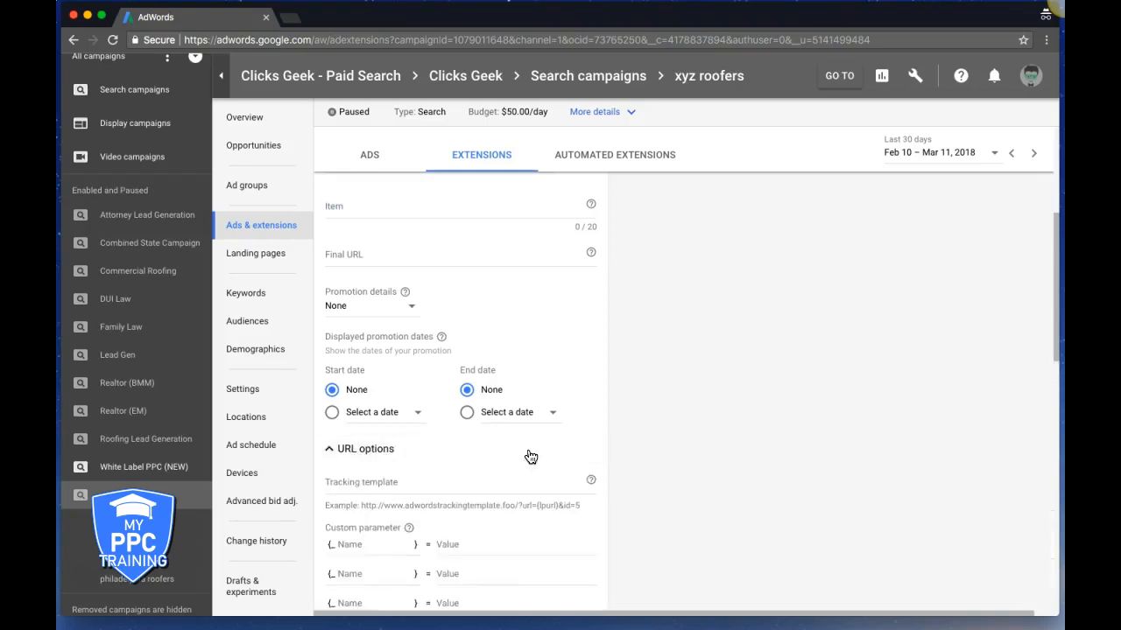
{"action": "left_click", "coordinate": [327, 452]}
{"action": "left_click", "coordinate": [352, 481]}
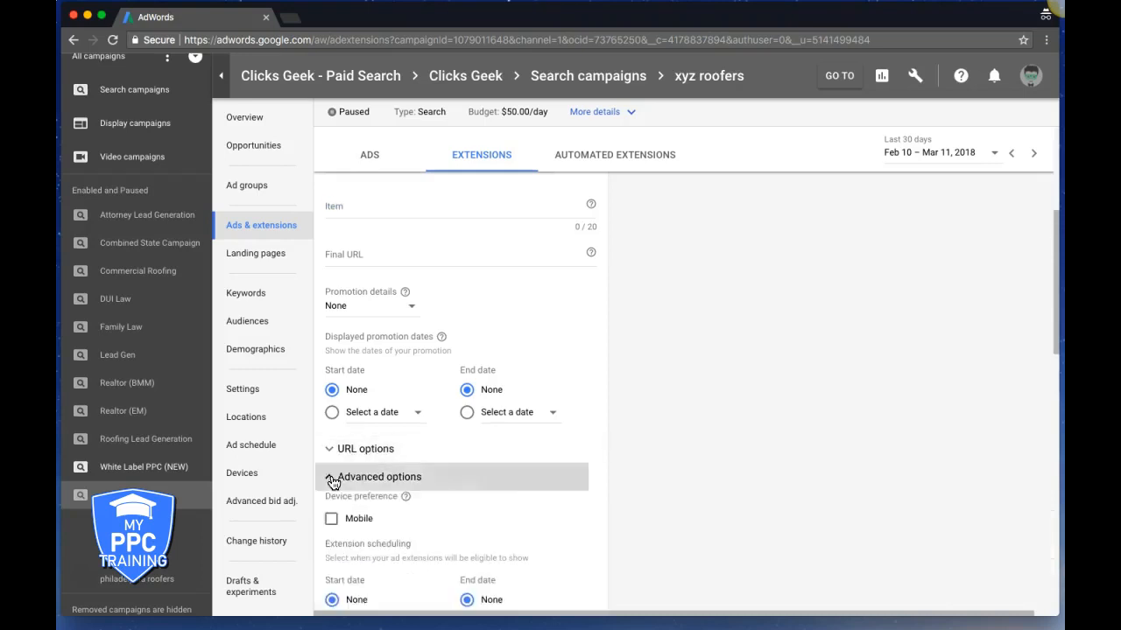
{"action": "scroll", "coordinate": [716, 459], "scroll_direction": "down", "scroll_amount": 3}
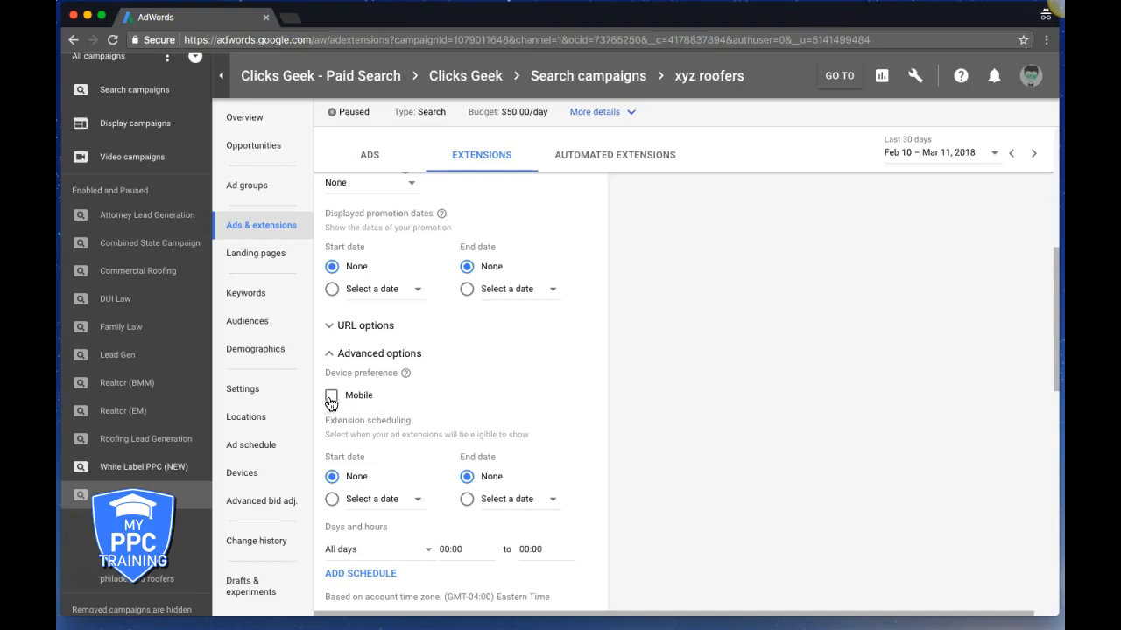
{"action": "scroll", "coordinate": [536, 397], "scroll_direction": "down", "scroll_amount": 5}
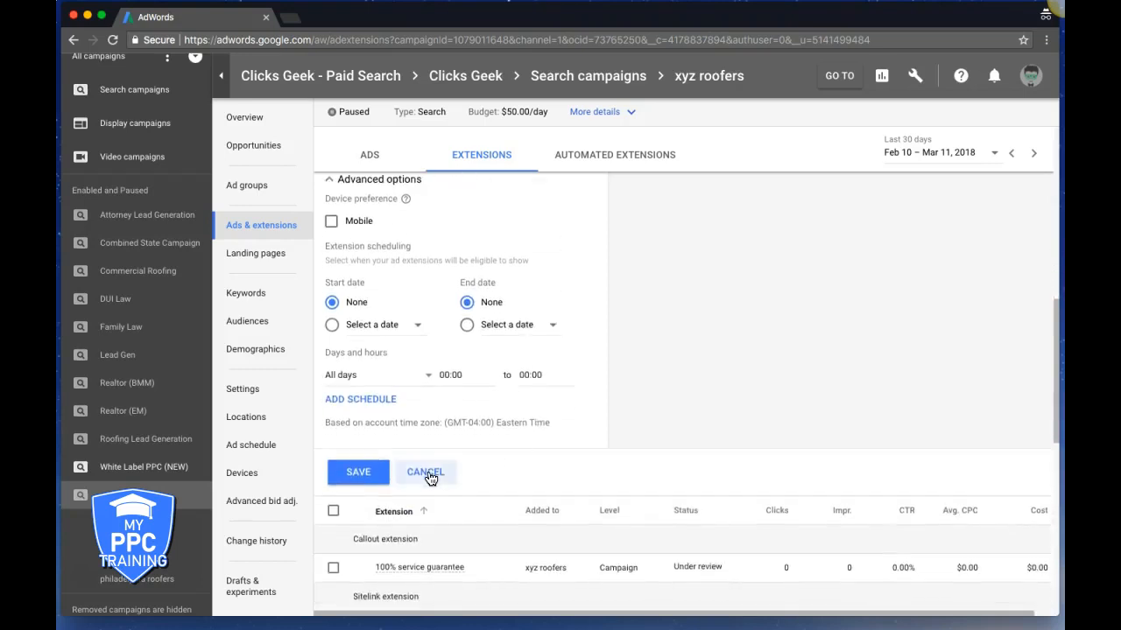
{"action": "left_click", "coordinate": [427, 473]}
Open the add-extension menu with the blue + button above the extensions table
{"action": "mouse_move", "coordinate": [411, 348]}
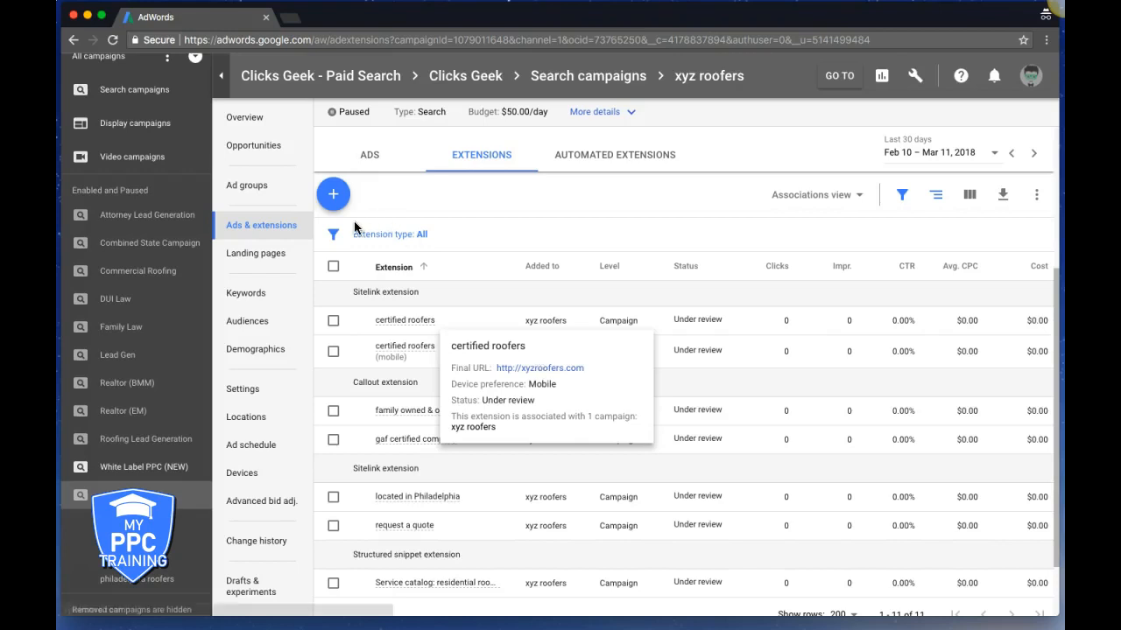
{"action": "left_click", "coordinate": [333, 194]}
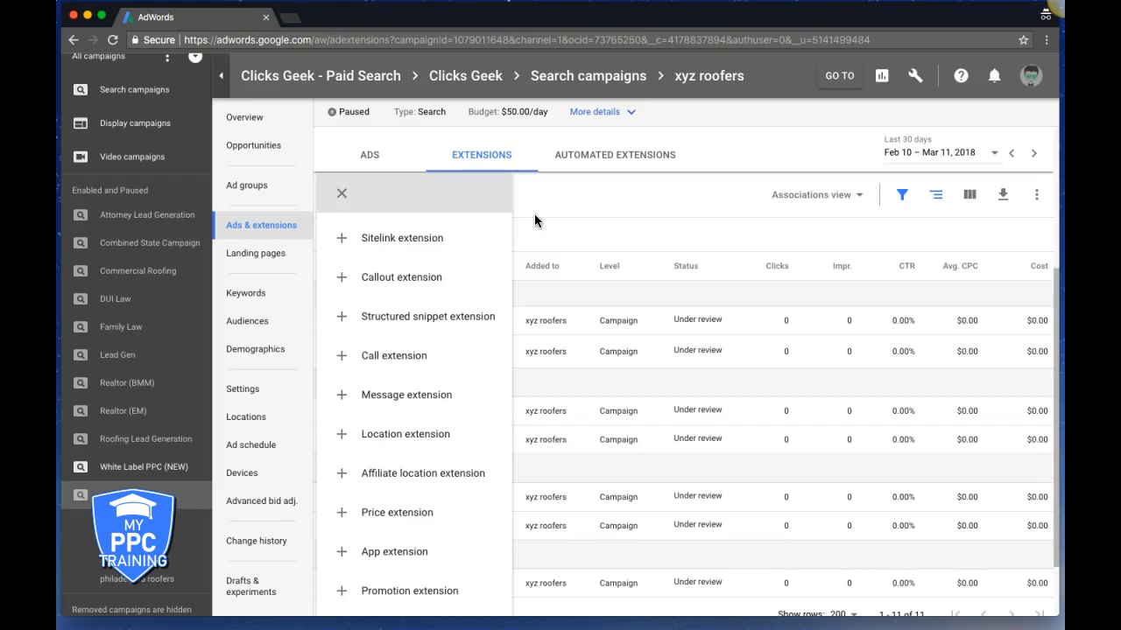